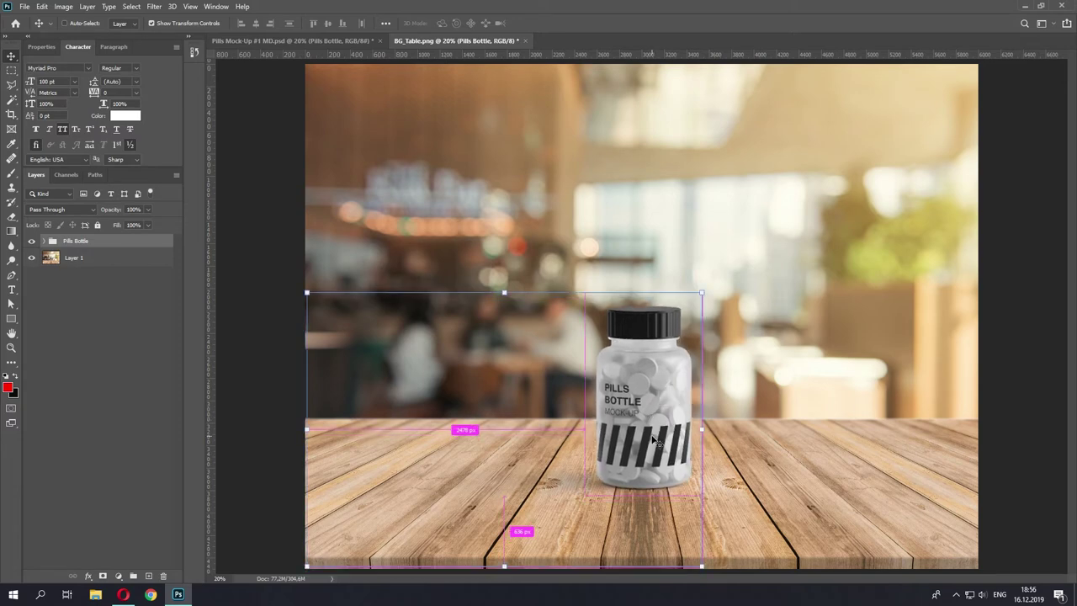
# Examine the pill bottle's cap, neck and body up close against the blurred table background.
pyautogui.click(1004, 404)
pyautogui.scroll(4, 698, 405)
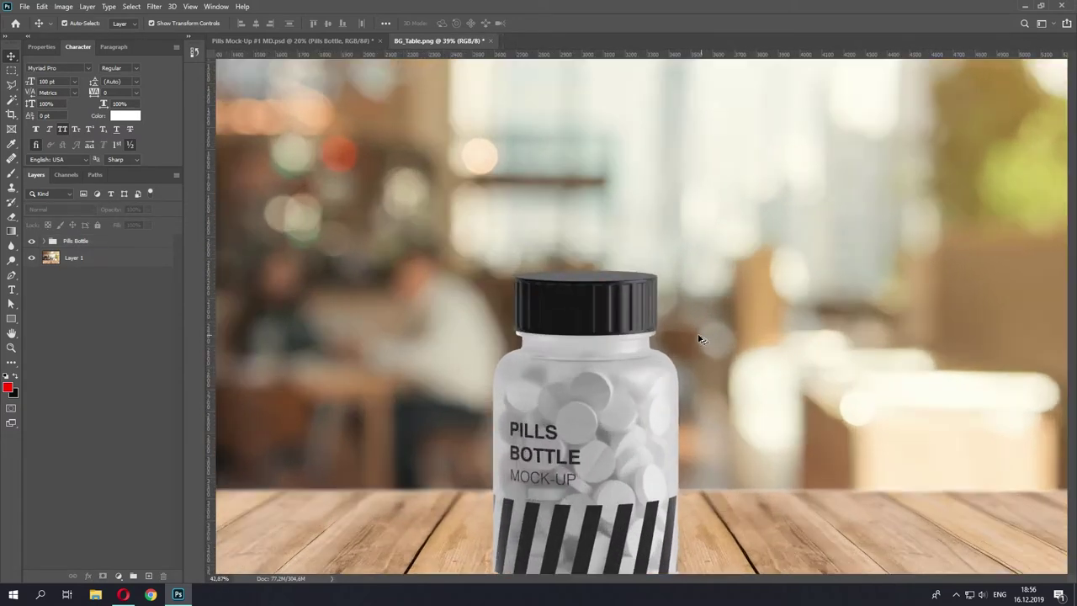
pyautogui.scroll(1, 563, 348)
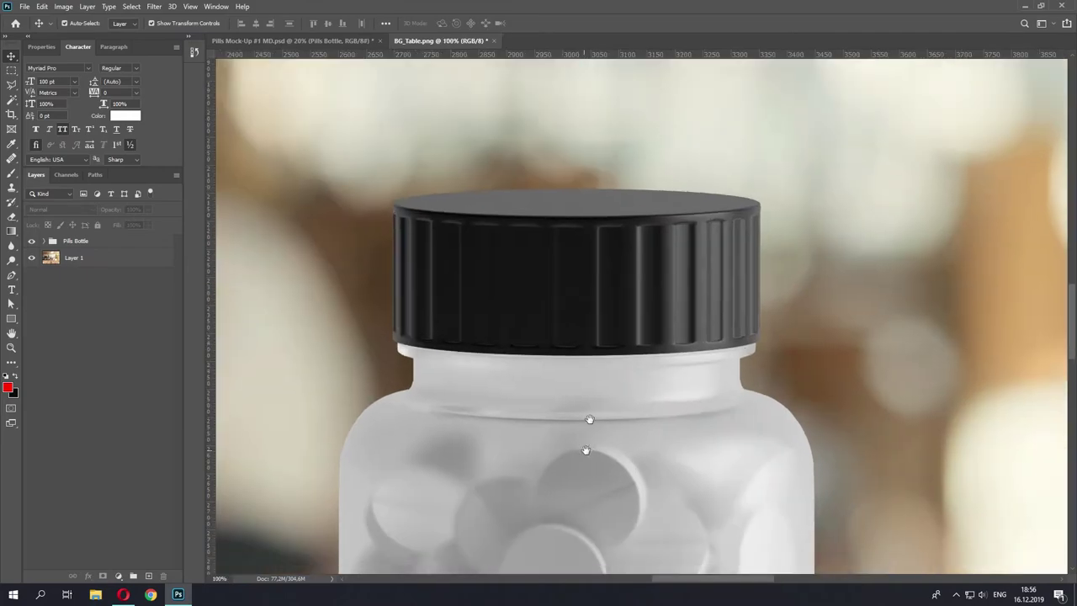
pyautogui.moveTo(586, 421); pyautogui.dragTo(821, 244)
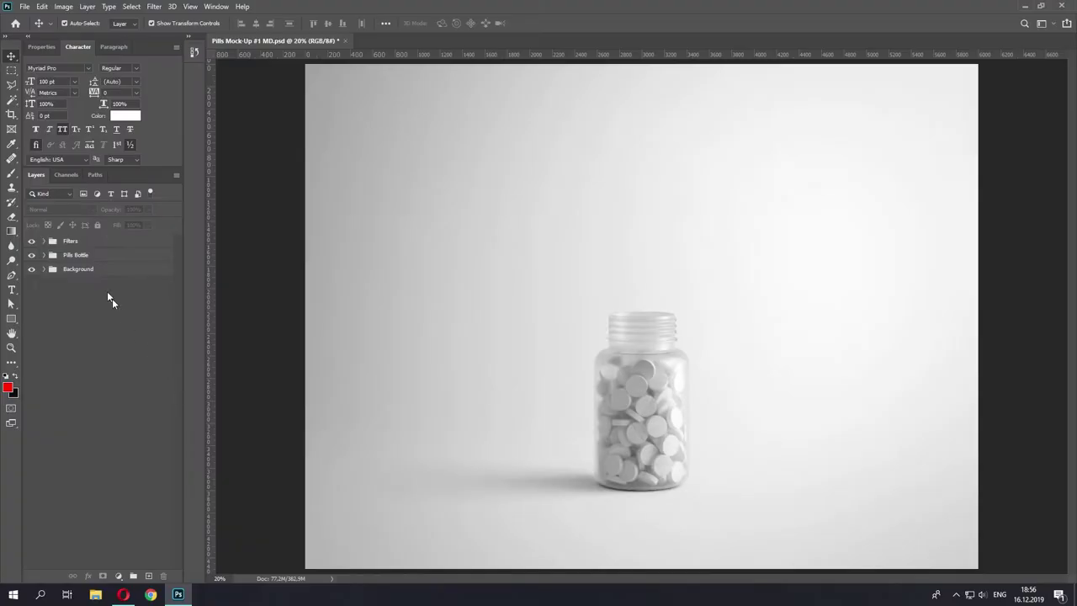
# Expand the Pills Bottle, Bottle Settings and Pills groups in the mock-up and select the Pills #5 group.
pyautogui.click(80, 255)
pyautogui.click(43, 255)
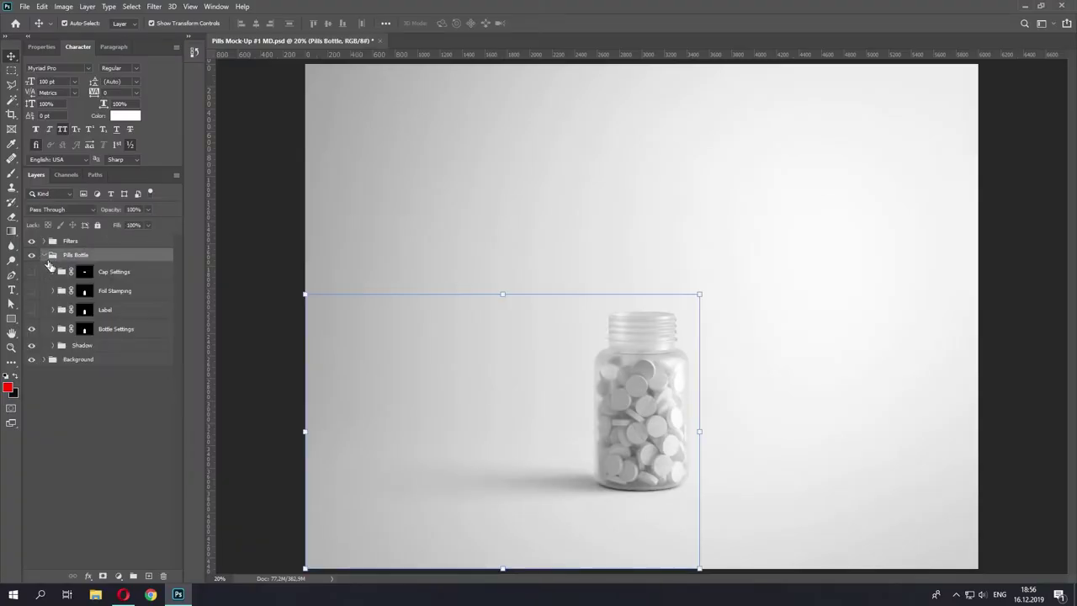
pyautogui.click(113, 330)
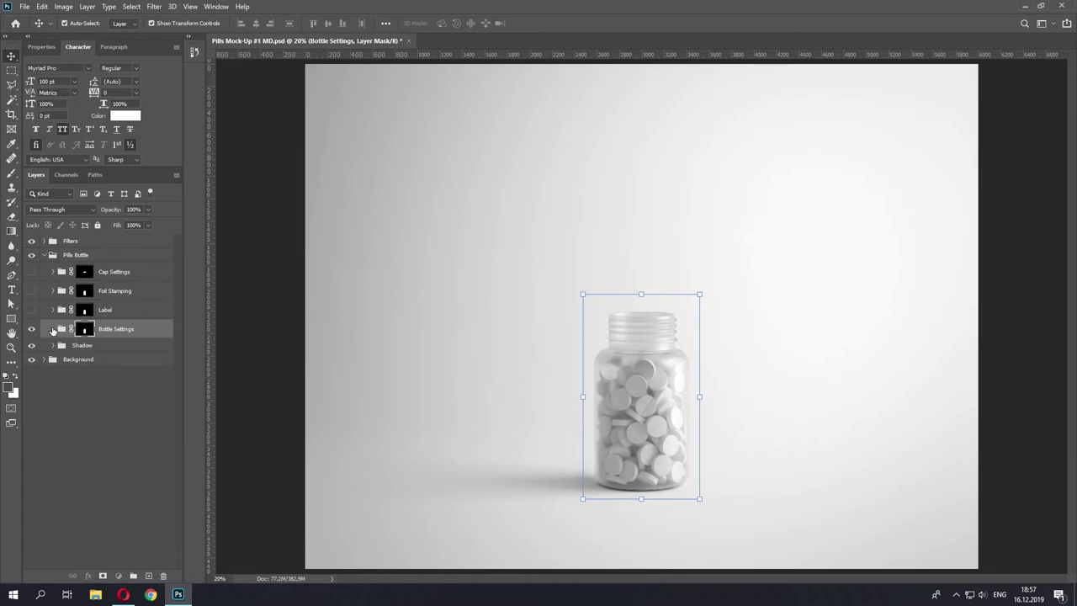
pyautogui.click(52, 329)
pyautogui.click(82, 361)
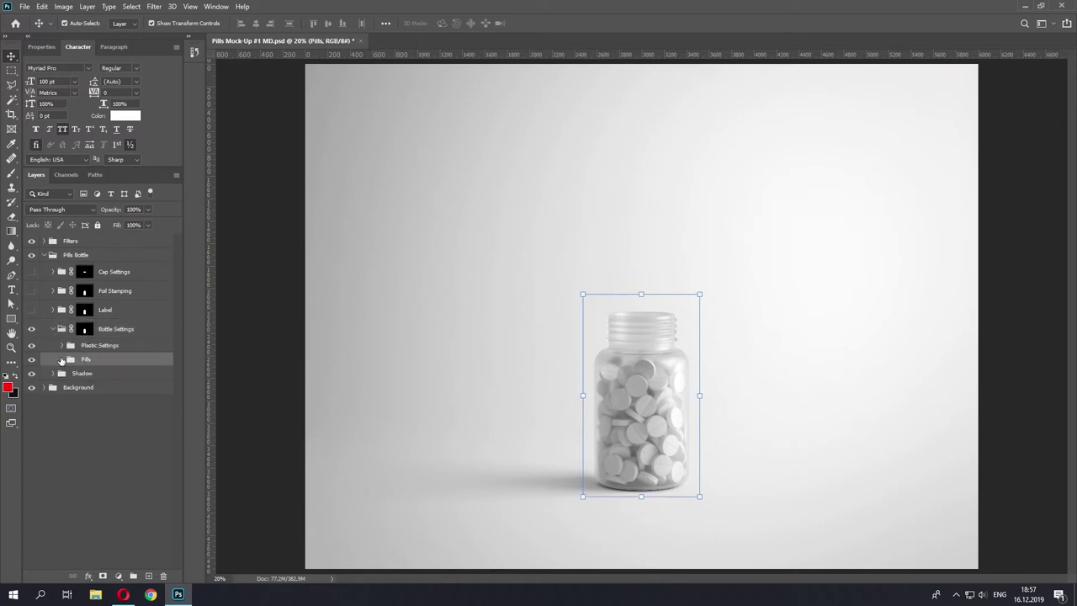
pyautogui.click(62, 360)
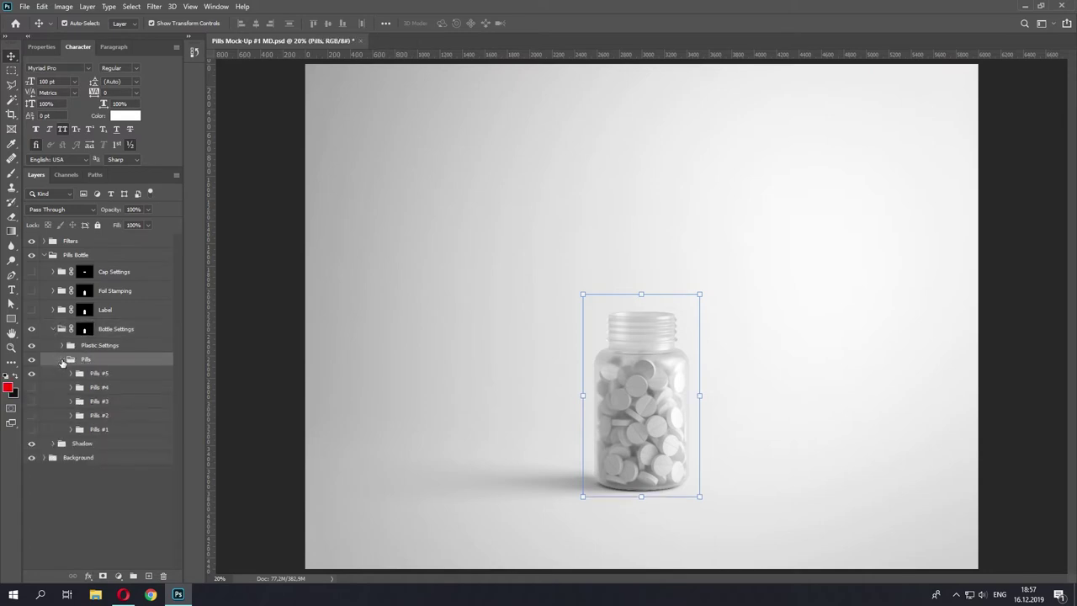
pyautogui.click(99, 375)
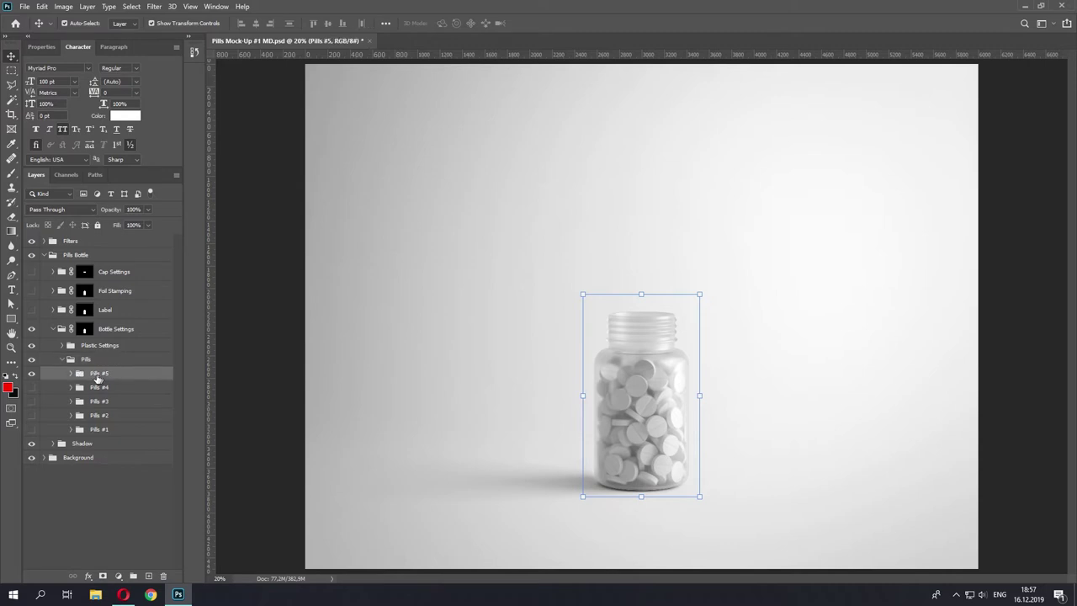
# Hide Pills #5, preview Pills #4, #3 and #2 one at a time, and leave only Pills #1 visible.
pyautogui.click(31, 374)
pyautogui.click(32, 388)
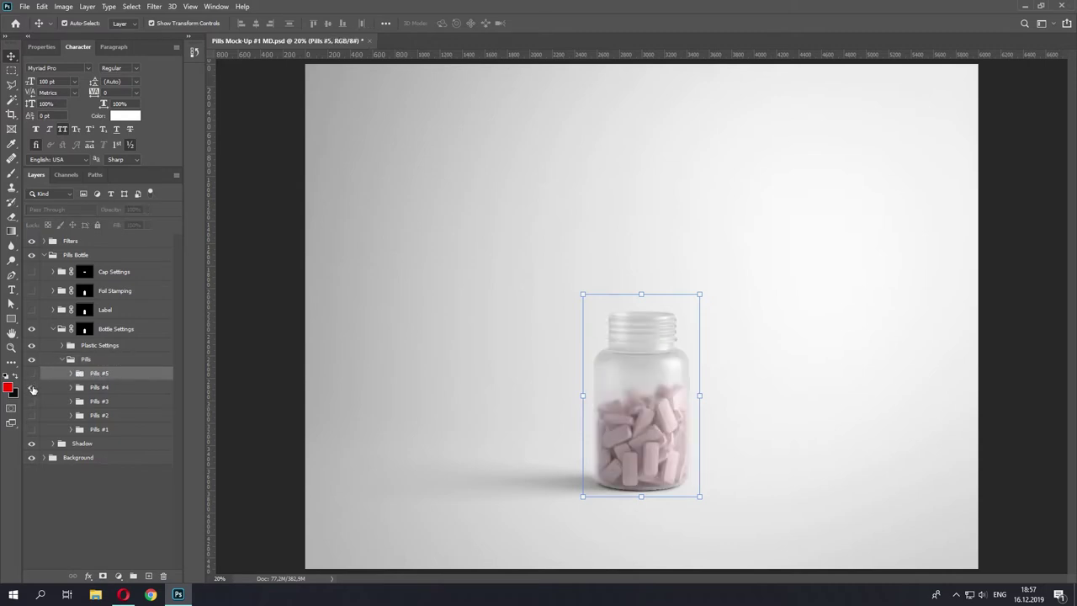
pyautogui.click(32, 388)
pyautogui.click(31, 402)
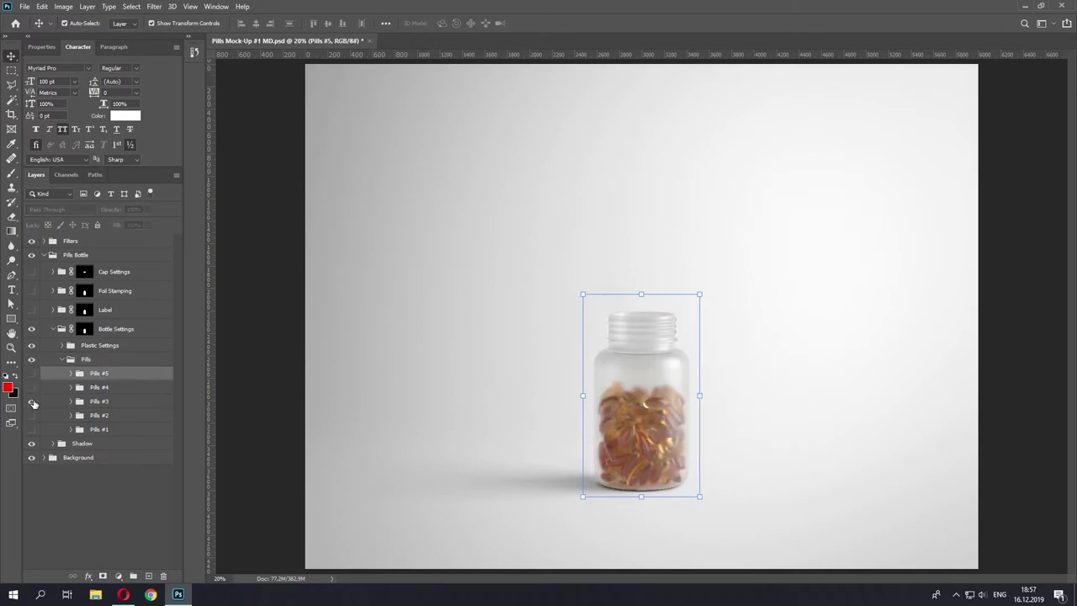
pyautogui.click(32, 402)
pyautogui.click(32, 416)
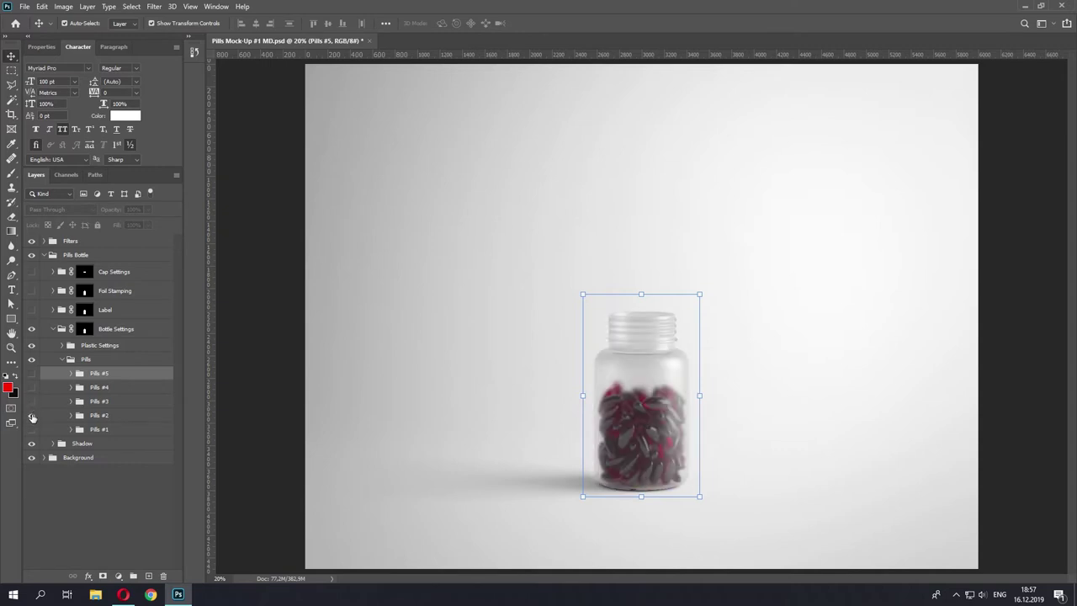
pyautogui.click(32, 416)
pyautogui.click(32, 430)
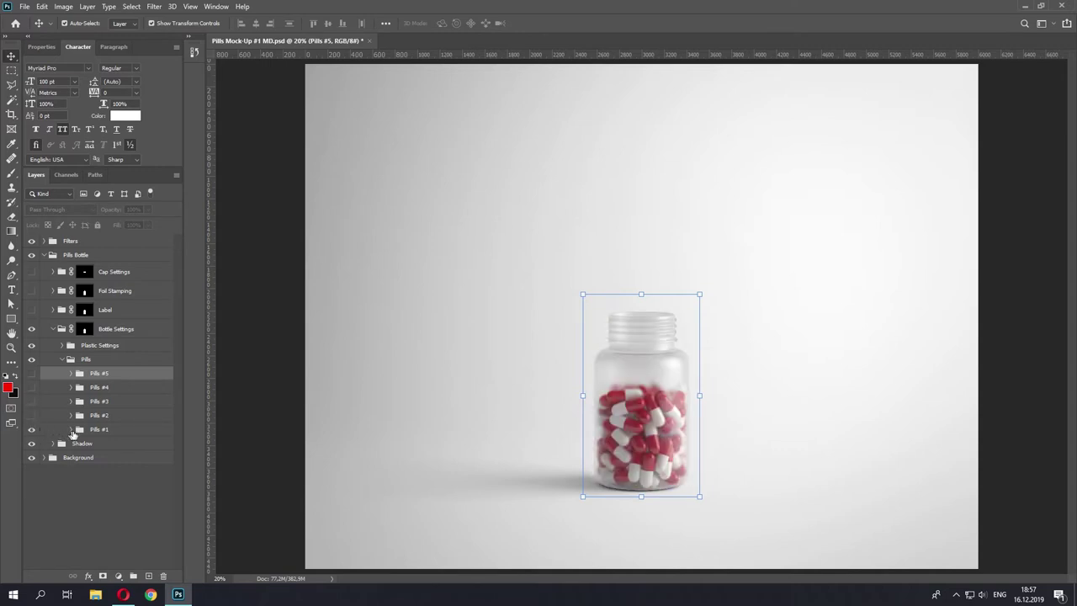
# Expand the Pills #1 group and turn on its Pill Color adjustment layer.
pyautogui.click(101, 430)
pyautogui.click(71, 430)
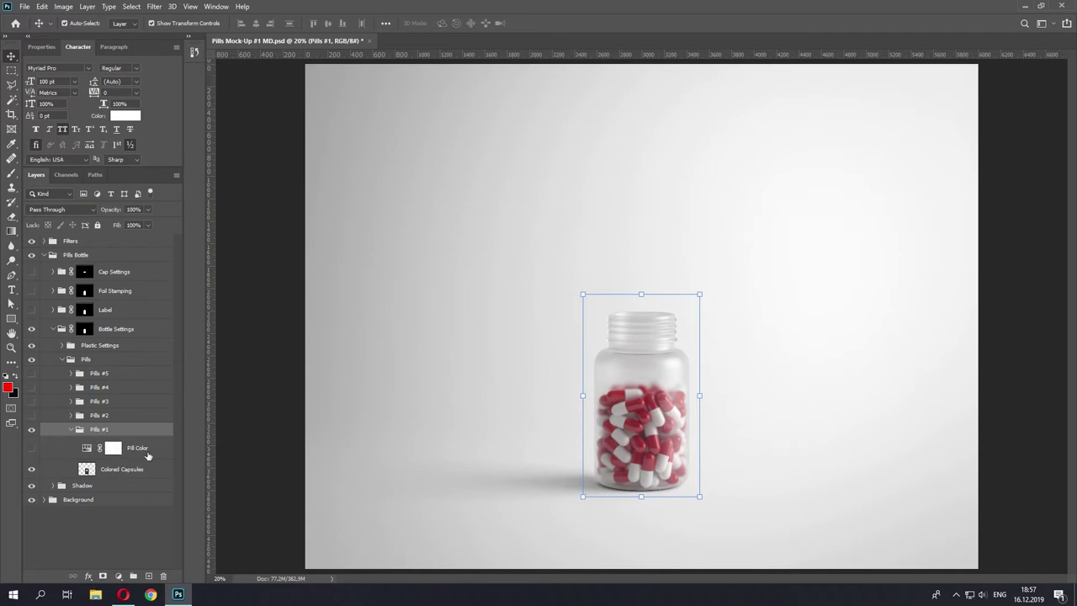
pyautogui.click(135, 448)
pyautogui.click(32, 448)
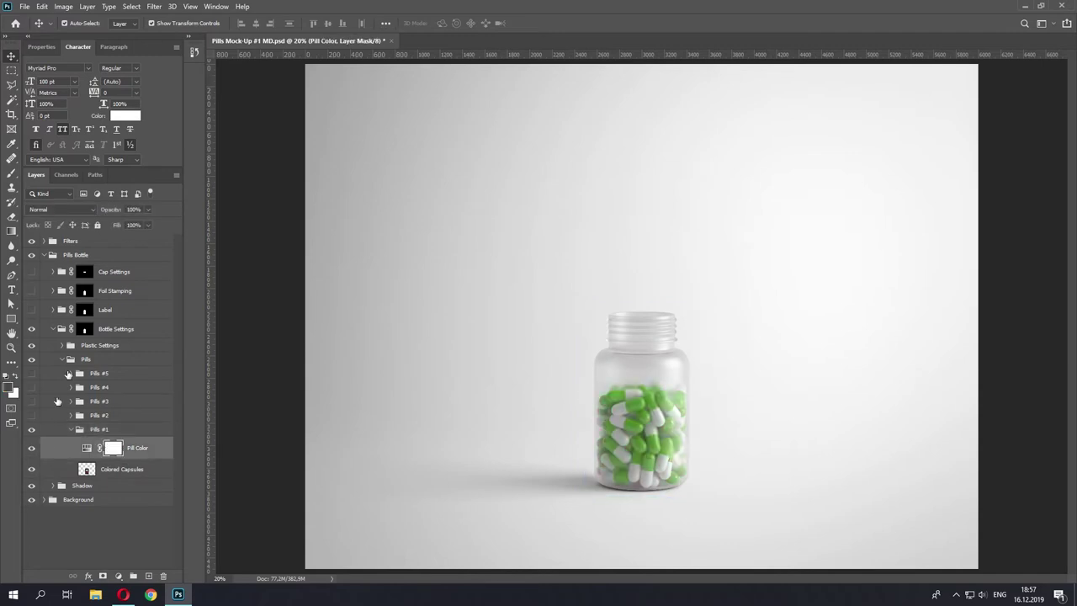
# Try a hue of +15 and a lightness of -49 on the capsules' Pill Color layer, and reset both to 0.
pyautogui.doubleClick(87, 447)
pyautogui.moveTo(140, 127); pyautogui.dragTo(108, 133)
pyautogui.moveTo(98, 172); pyautogui.dragTo(67, 168)
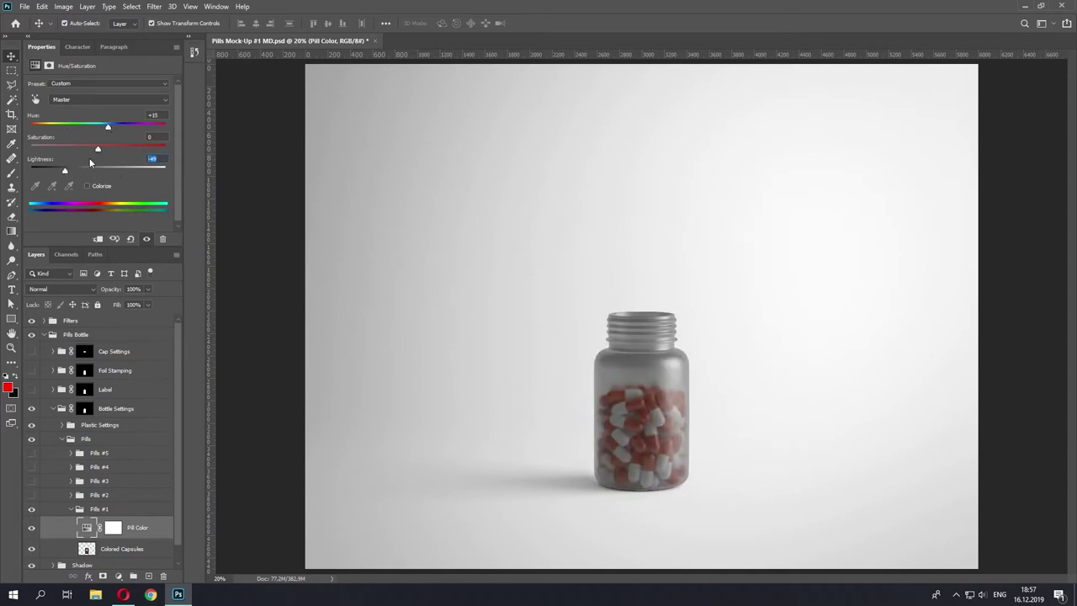
pyautogui.write('00')
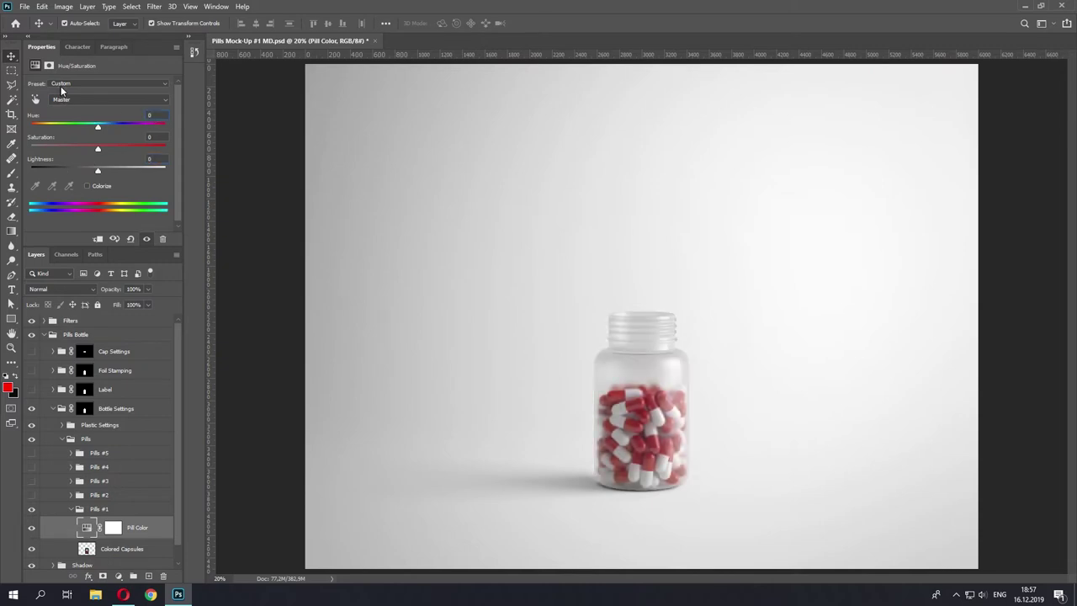
# Turn the red capsule halves black by setting the Reds range to hue +149, saturation -42 and lightness -100.
pyautogui.click(62, 99)
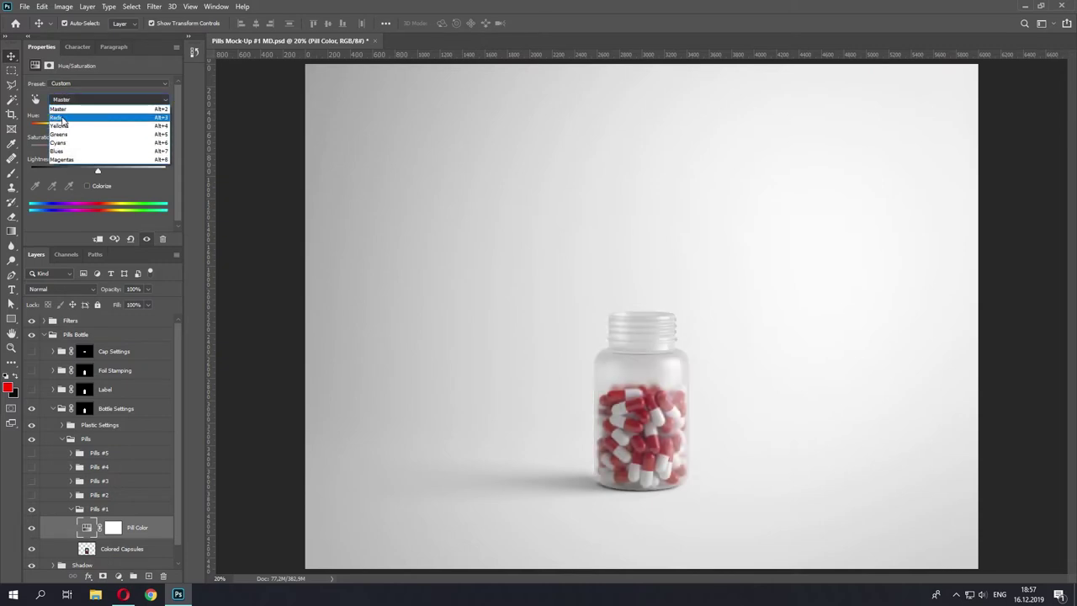
pyautogui.click(60, 117)
pyautogui.moveTo(103, 130); pyautogui.dragTo(166, 131)
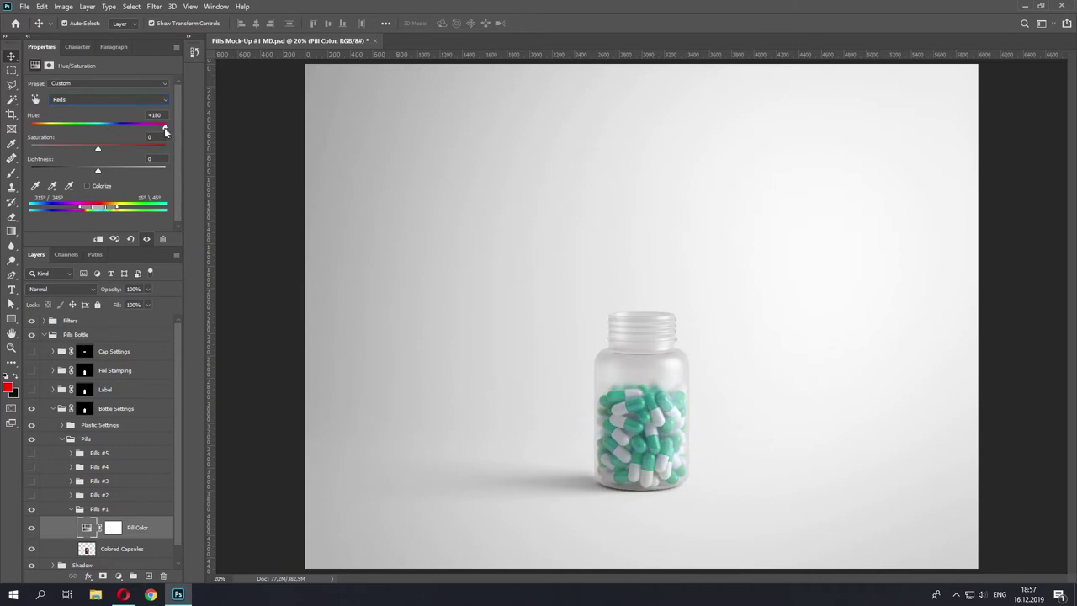
pyautogui.moveTo(100, 152); pyautogui.dragTo(3, 168)
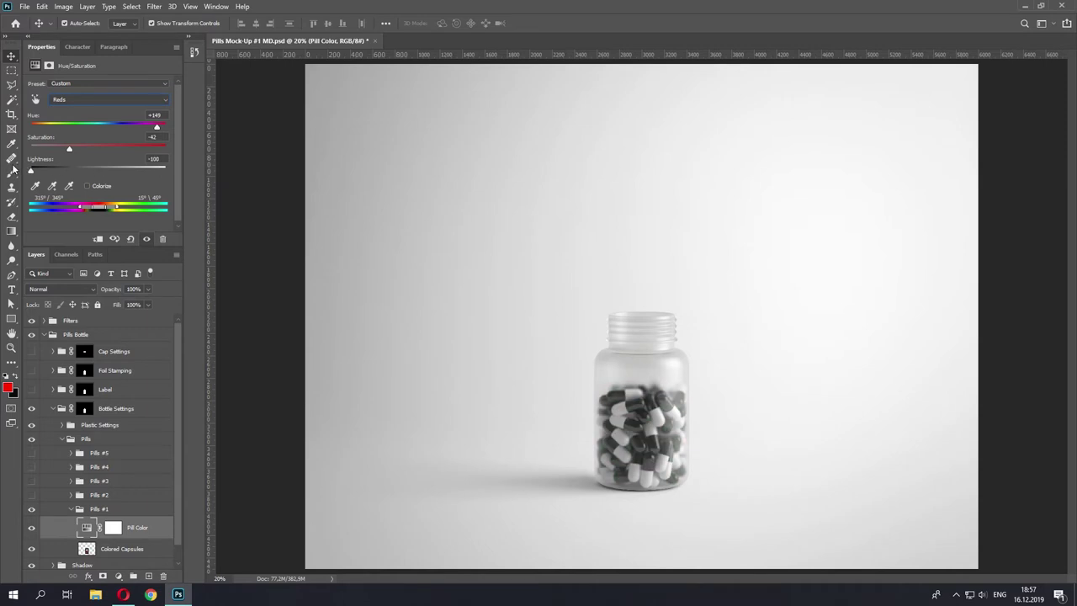
# Collapse and hide the Pills #1 group, and show and expand Pills #2 instead.
pyautogui.click(77, 513)
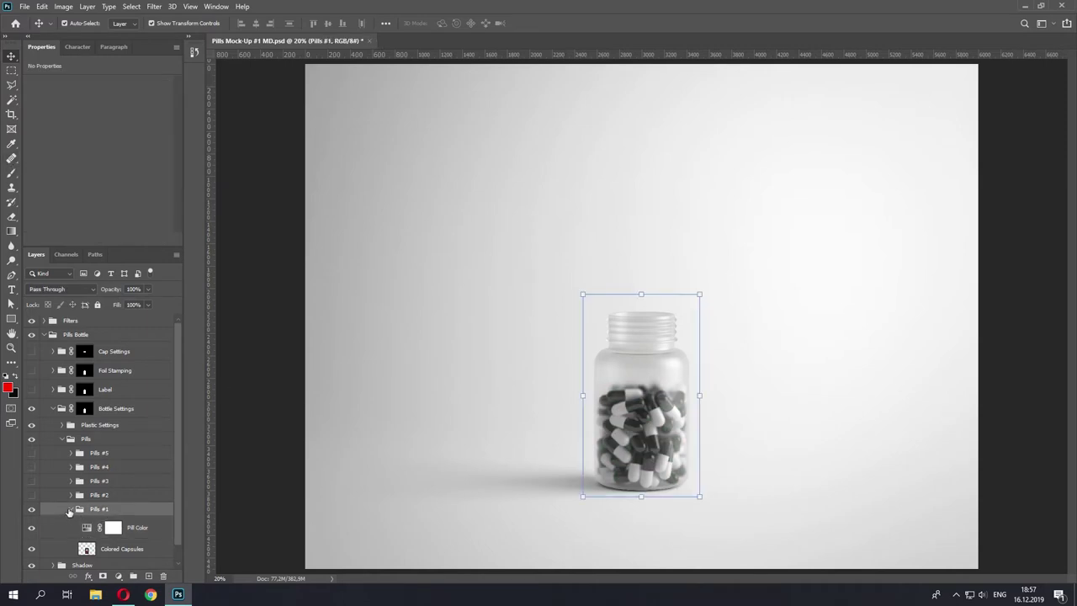
pyautogui.click(70, 509)
pyautogui.click(31, 508)
pyautogui.click(32, 495)
pyautogui.click(69, 495)
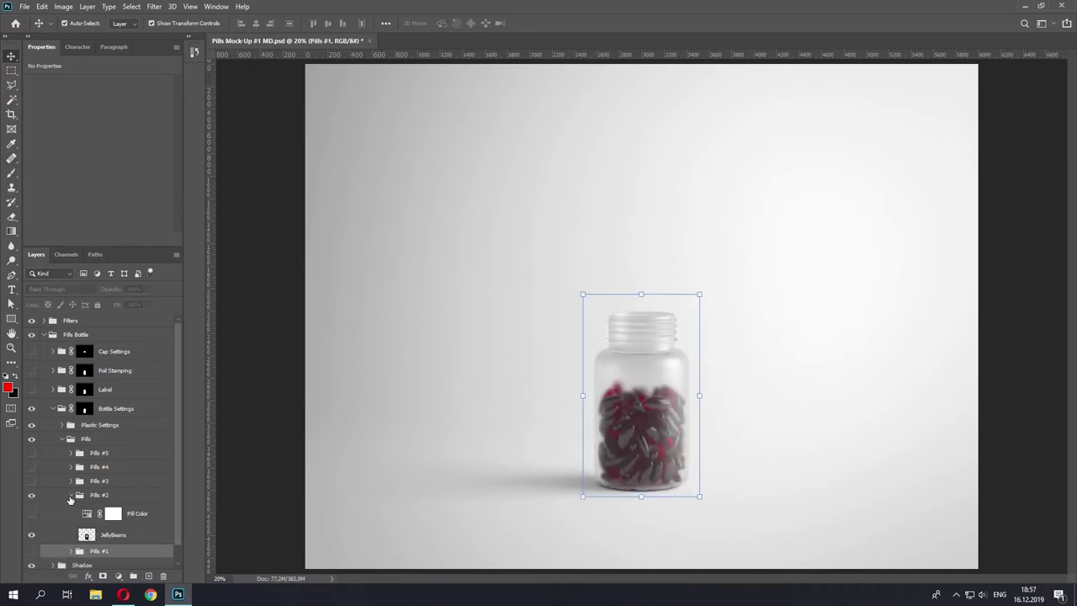
# Enable the Pill Color layer in Pills #2 and shift its hue to recolor the jelly beans magenta.
pyautogui.click(32, 514)
pyautogui.click(163, 516)
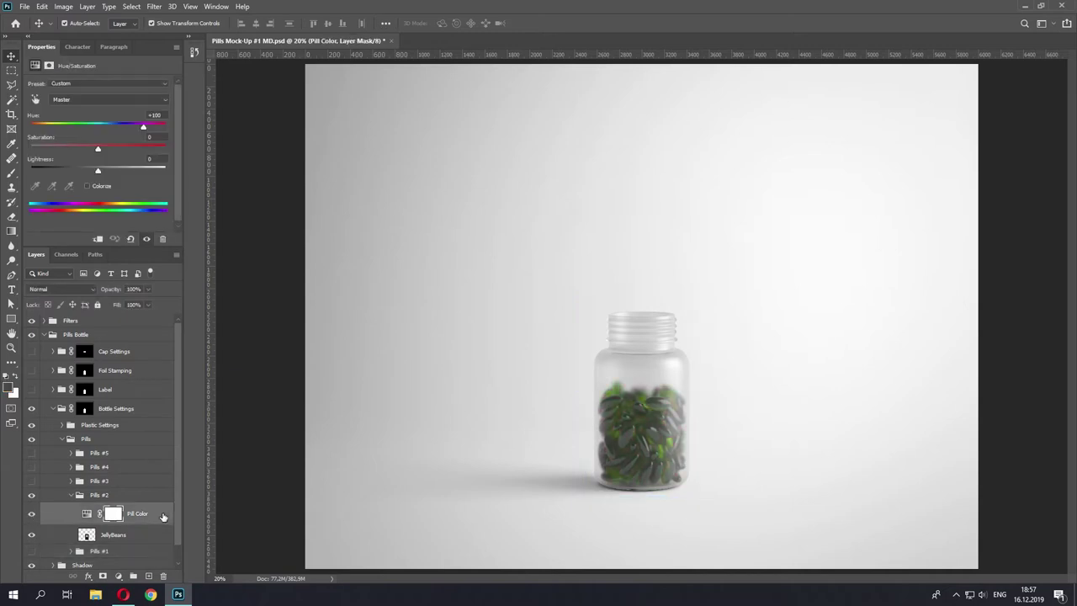
pyautogui.moveTo(143, 126); pyautogui.dragTo(83, 126)
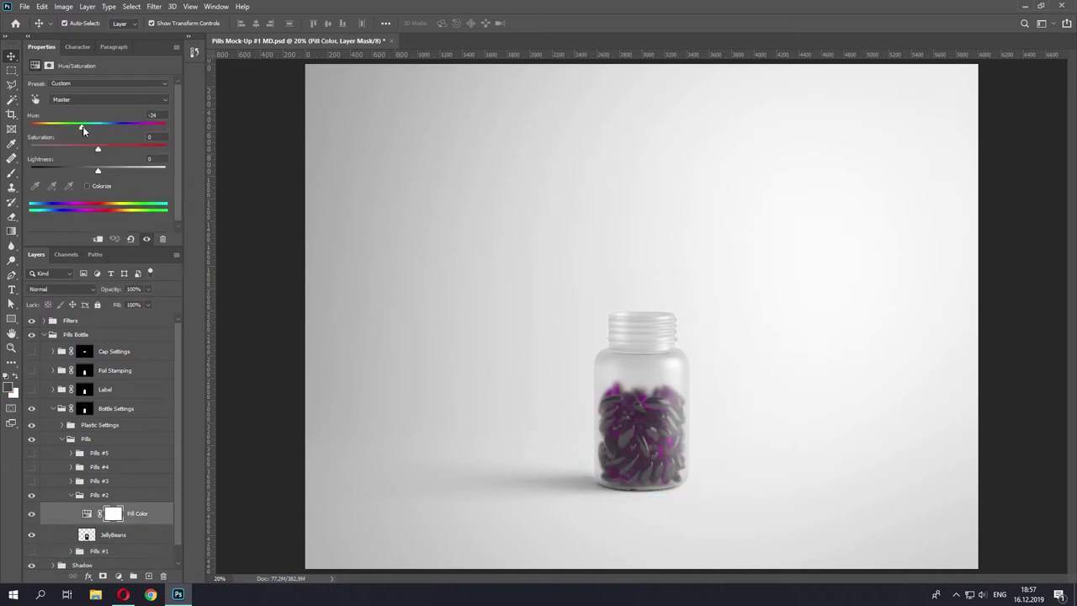
# Swap the bottle contents from Pills #2 to Pills #3 and preview its Pill Color adjustment, leaving that layer hidden.
pyautogui.click(74, 497)
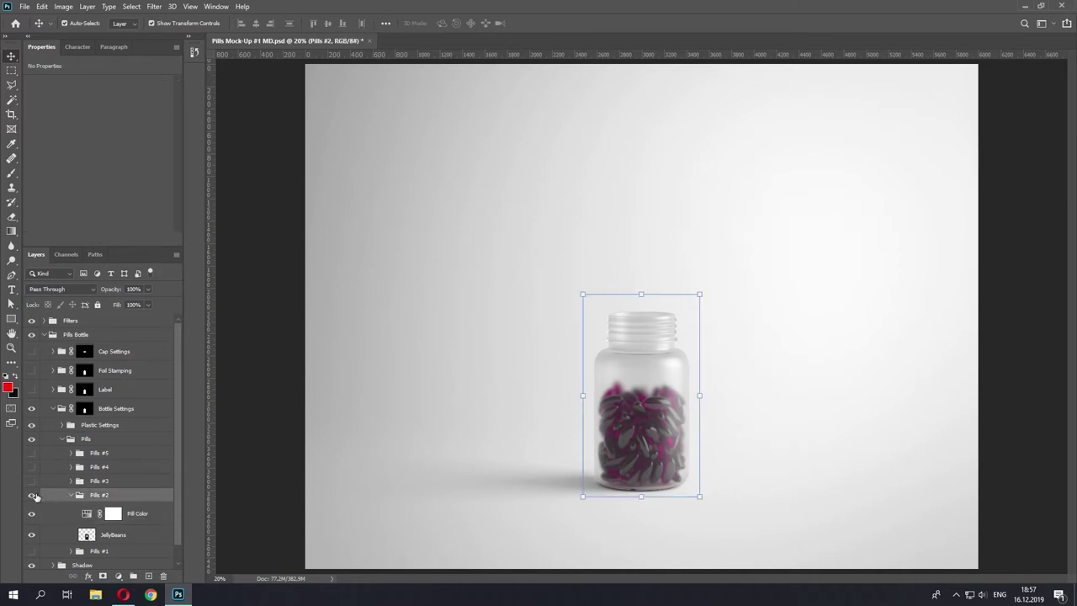
pyautogui.click(31, 494)
pyautogui.click(32, 481)
pyautogui.click(71, 496)
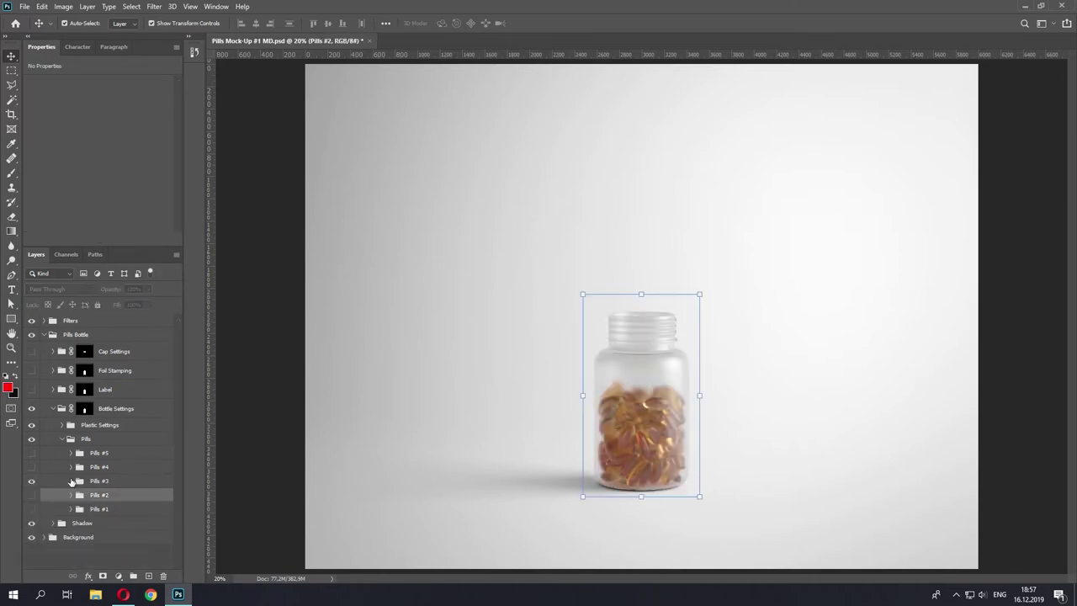
pyautogui.click(71, 480)
pyautogui.click(143, 499)
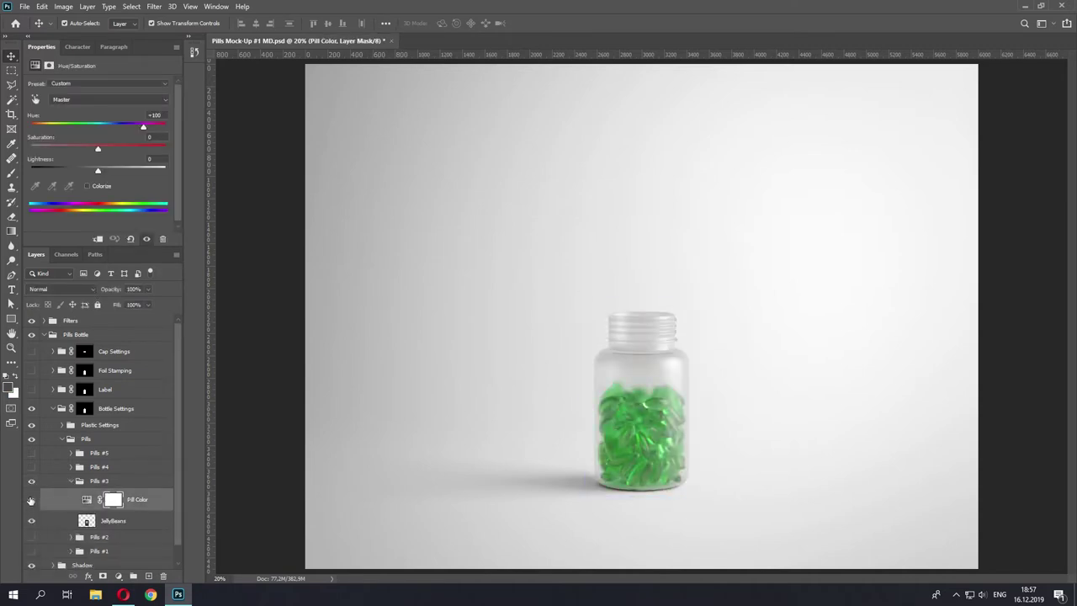
pyautogui.click(31, 501)
# Collapse and hide the Pills #3 group, and show and expand Pills #4 instead.
pyautogui.click(65, 485)
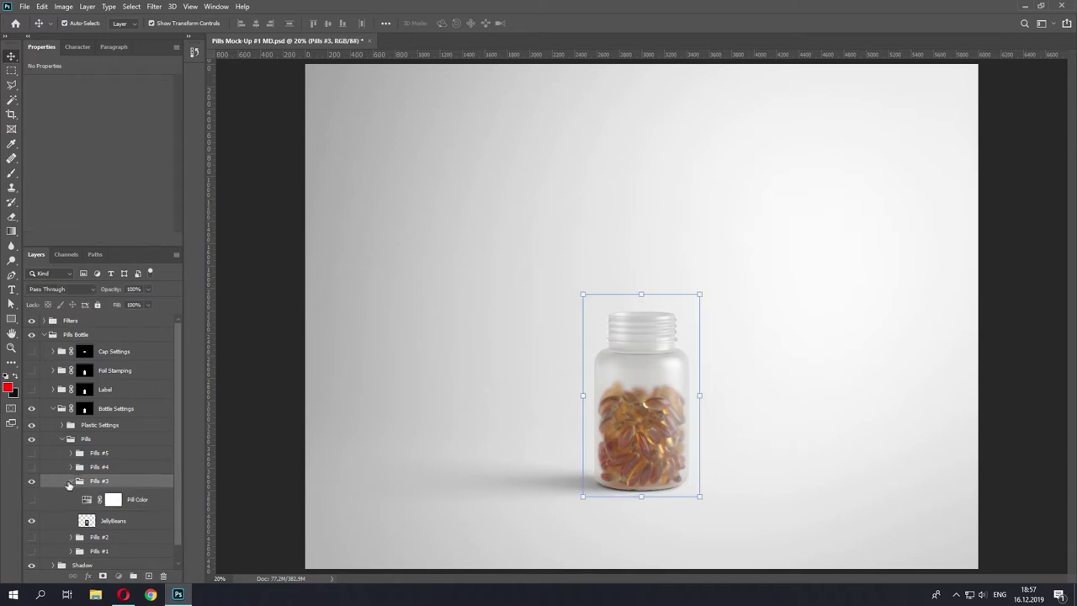
pyautogui.click(70, 481)
pyautogui.click(31, 480)
pyautogui.click(31, 467)
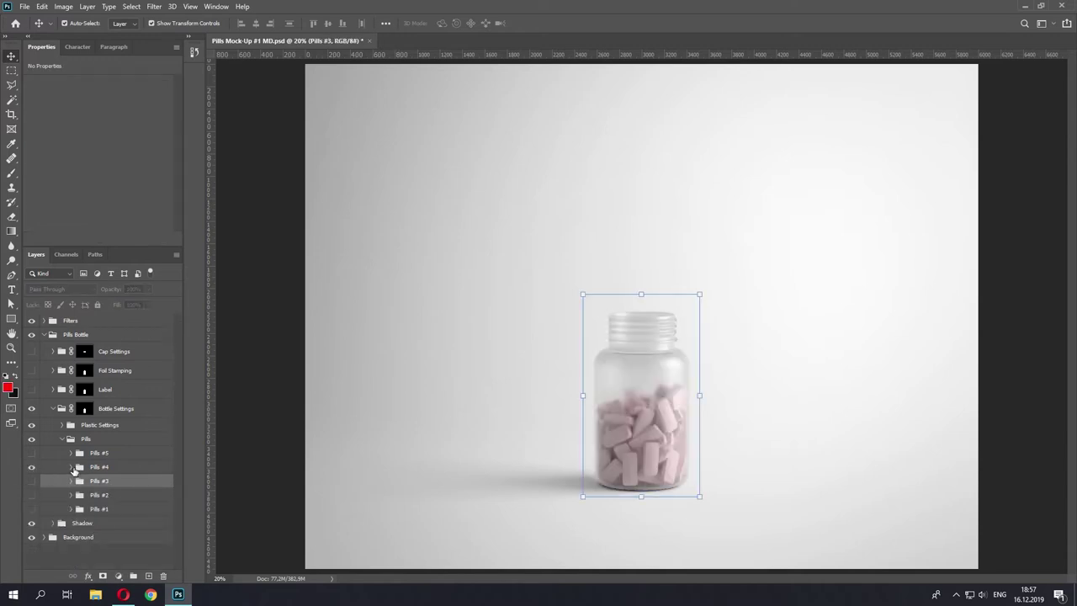
pyautogui.click(70, 467)
# Enable the Pill Color layer in Pills #4 and set its hue to -4 and saturation to +49.
pyautogui.click(150, 485)
pyautogui.click(32, 485)
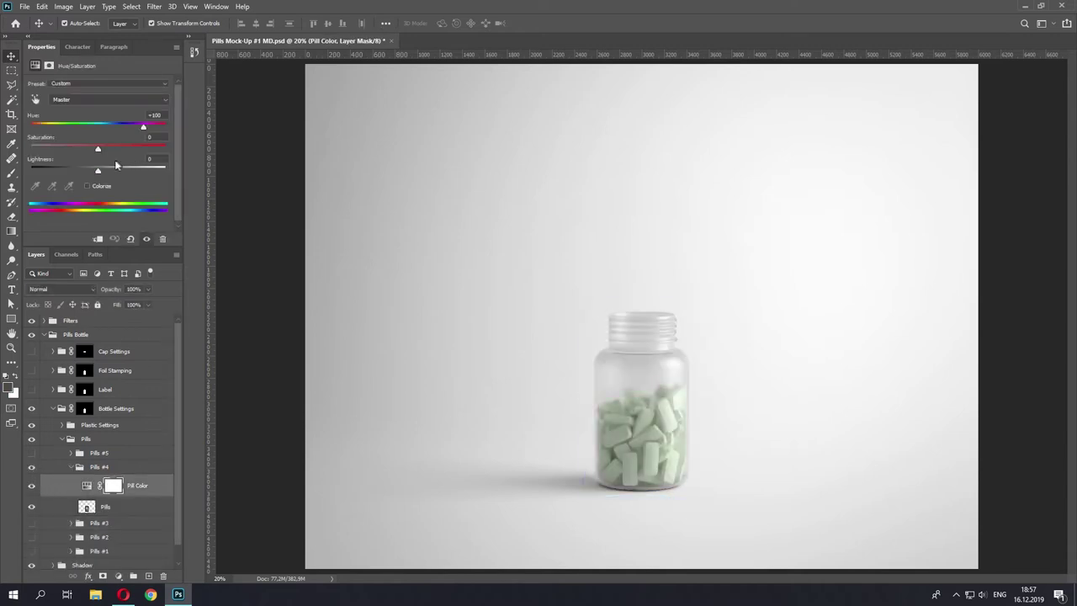
pyautogui.moveTo(143, 130); pyautogui.dragTo(189, 134)
pyautogui.moveTo(143, 124); pyautogui.dragTo(95, 128)
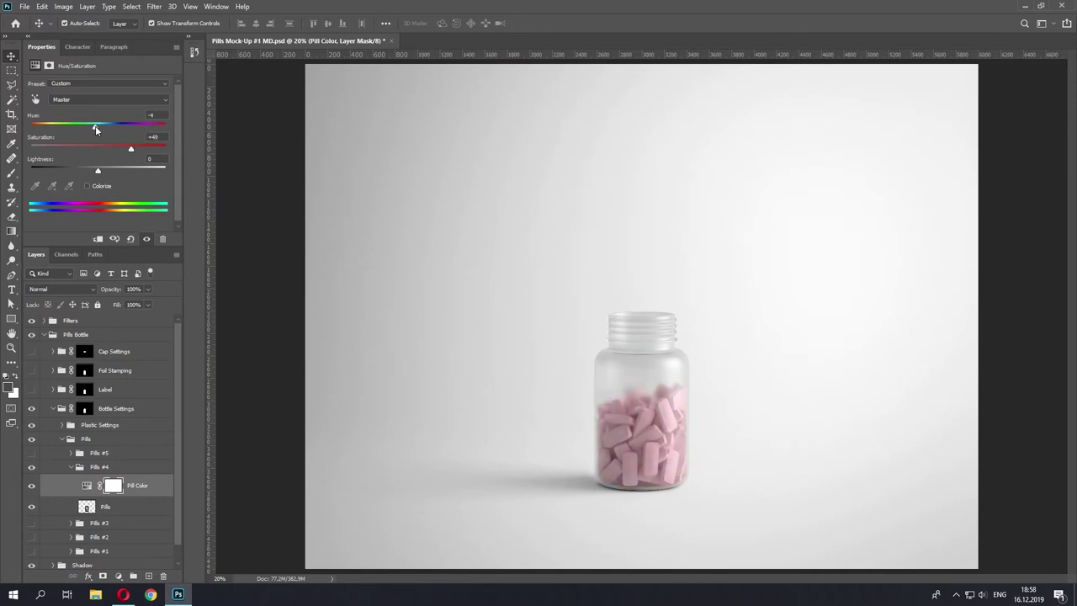
# Collapse and hide the Pills #4 group and show the Pills #5 white tablets in the bottle.
pyautogui.click(77, 467)
pyautogui.click(71, 467)
pyautogui.click(31, 467)
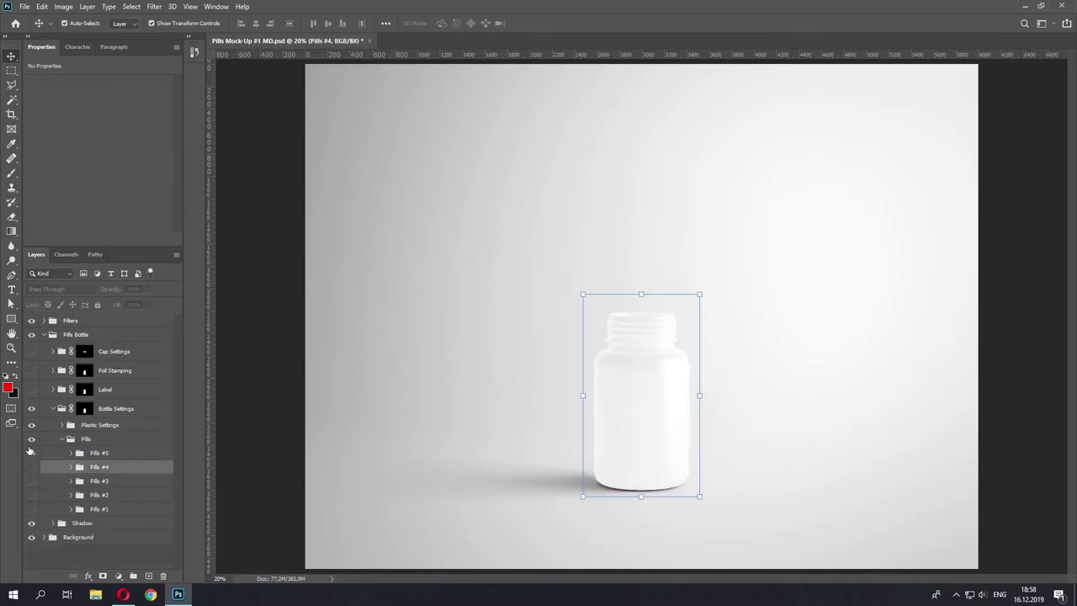
pyautogui.click(31, 453)
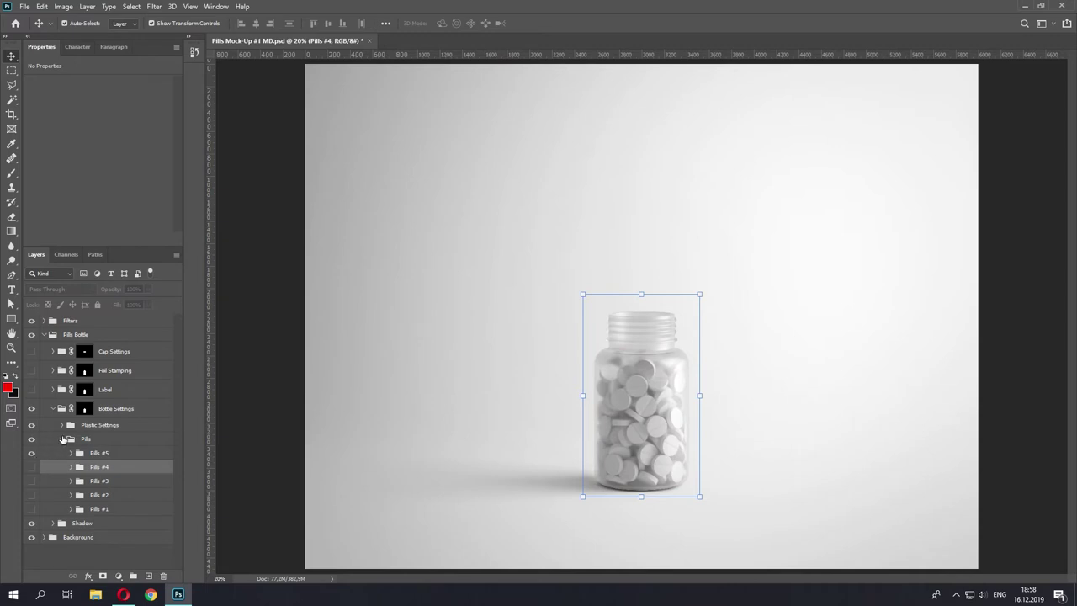
# Collapse the Pills, Bottle Settings and Pills Bottle groups, leaving the Pills Bottle group selected.
pyautogui.click(64, 439)
pyautogui.click(53, 408)
pyautogui.click(44, 334)
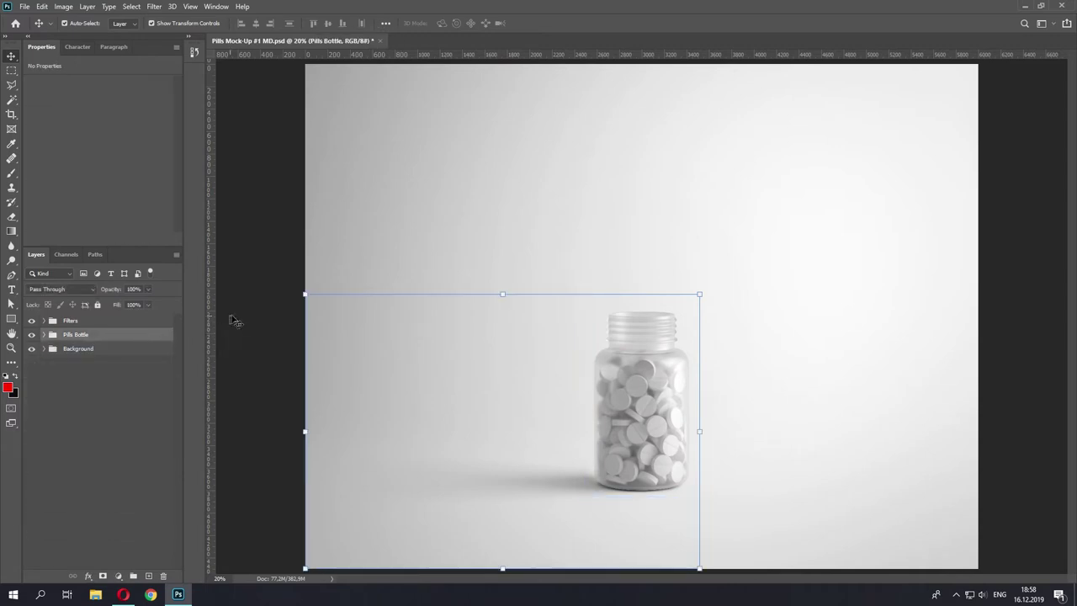
pyautogui.click(254, 313)
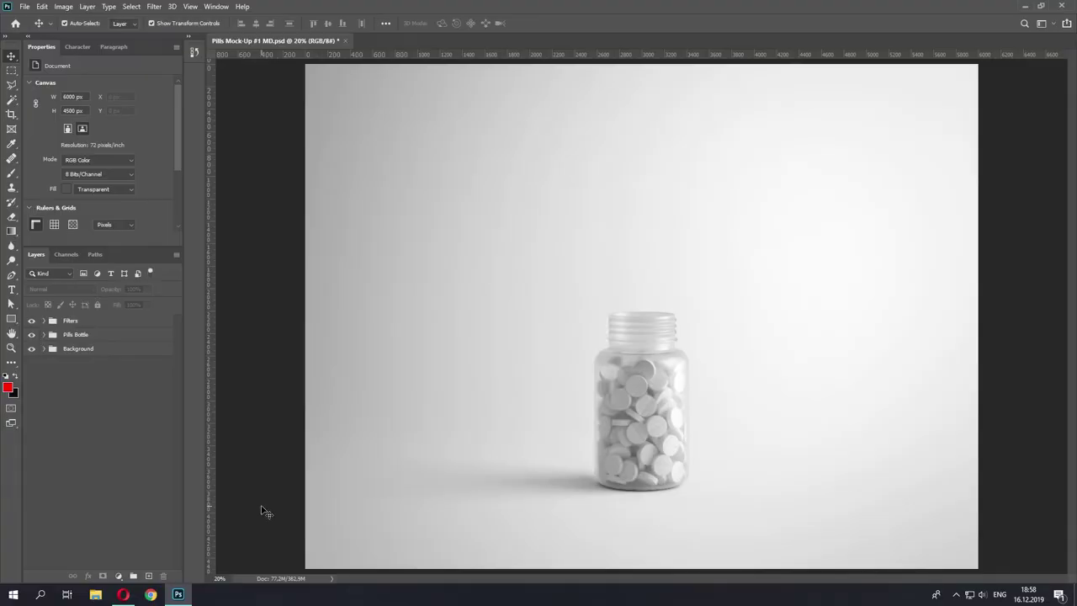
pyautogui.click(84, 335)
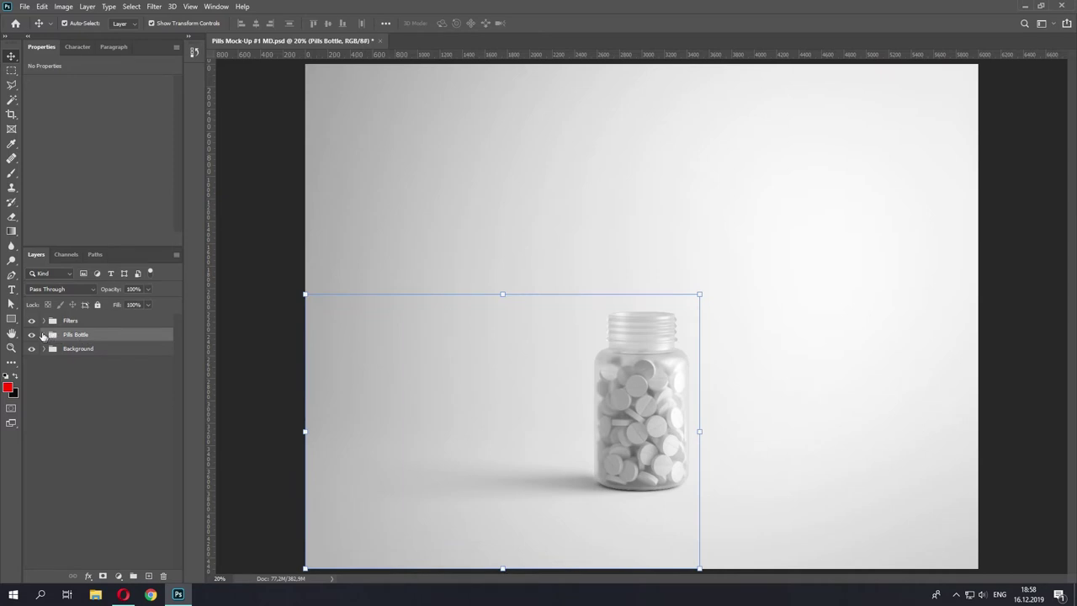
# Expand the Pills Bottle, Bottle Settings and Plastic Settings groups and select the Plastic Transparency layer.
pyautogui.click(43, 335)
pyautogui.click(109, 413)
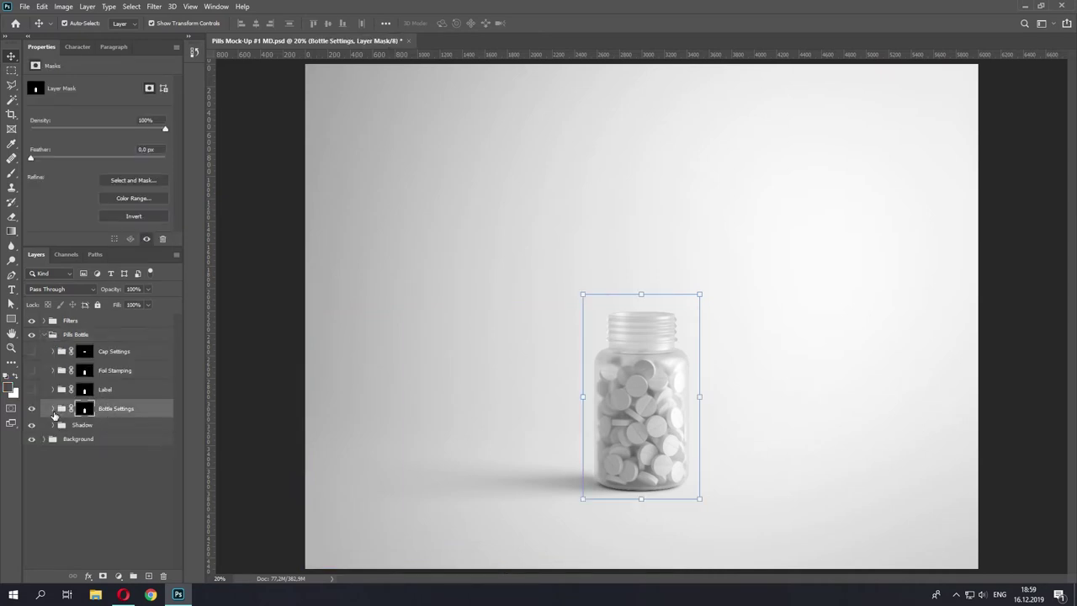
pyautogui.click(52, 409)
pyautogui.click(102, 426)
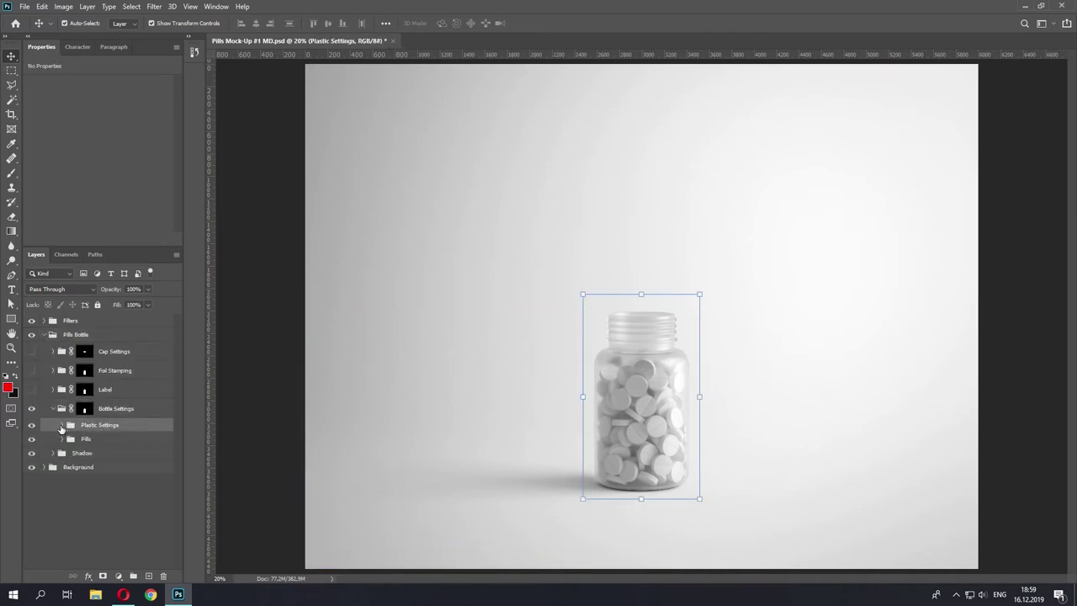
pyautogui.click(61, 426)
pyautogui.click(120, 523)
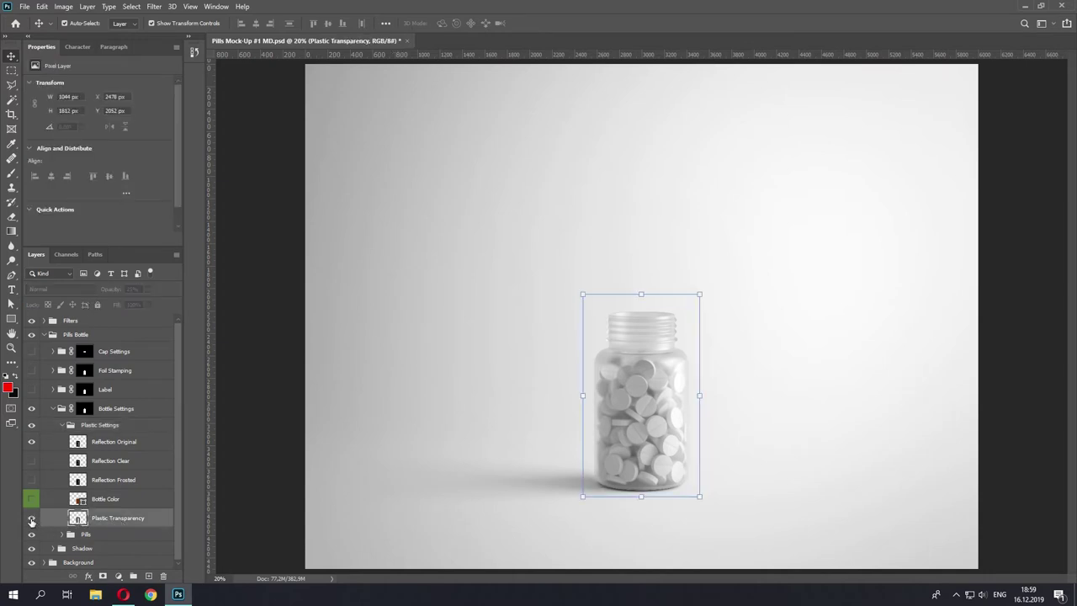
# Try the Plastic Transparency layer on the bottle with an adjusted opacity, and hide the layer again.
pyautogui.click(32, 518)
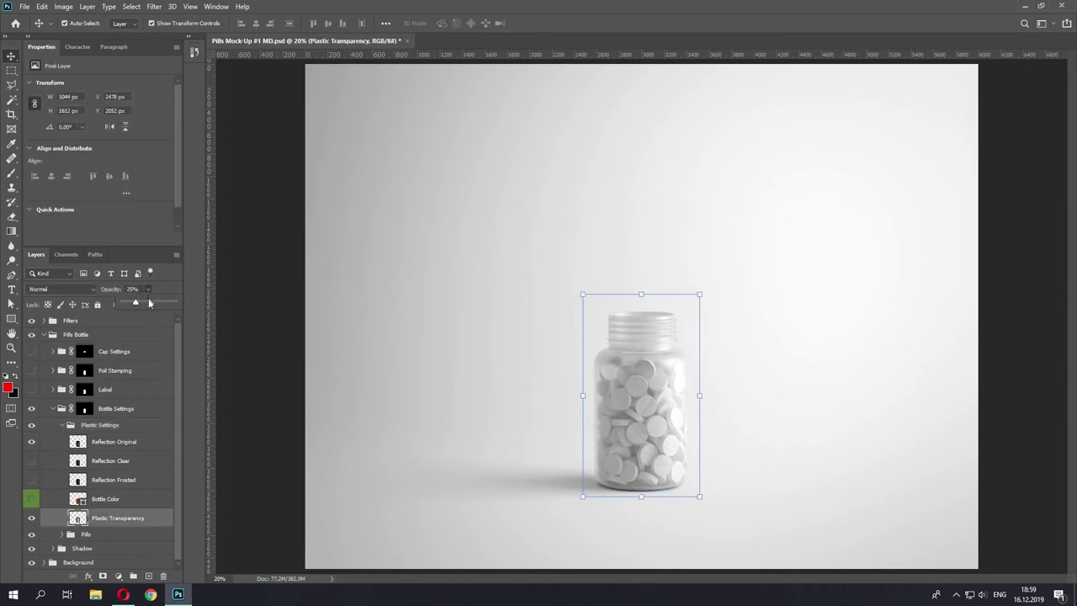
pyautogui.moveTo(150, 303)
pyautogui.mouseDown()
pyautogui.moveTo(186, 308)
pyautogui.moveTo(118, 305)
pyautogui.moveTo(137, 305)
pyautogui.mouseUp()
pyautogui.press('Return')
pyautogui.click(30, 518)
# Select the Bottle Color layer in Plastic Settings and make it visible.
pyautogui.click(114, 502)
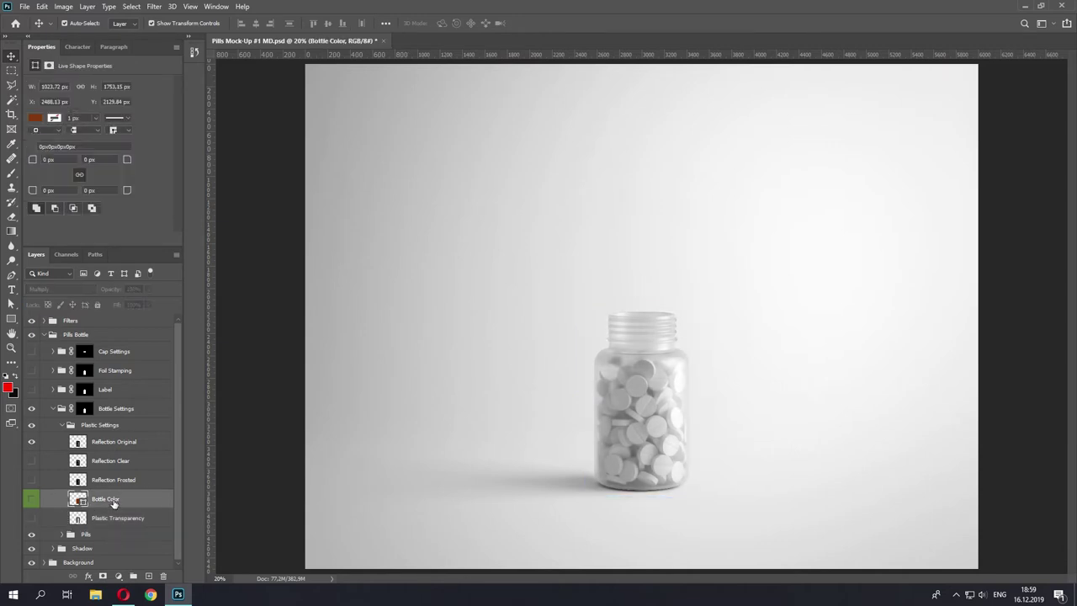
pyautogui.click(34, 500)
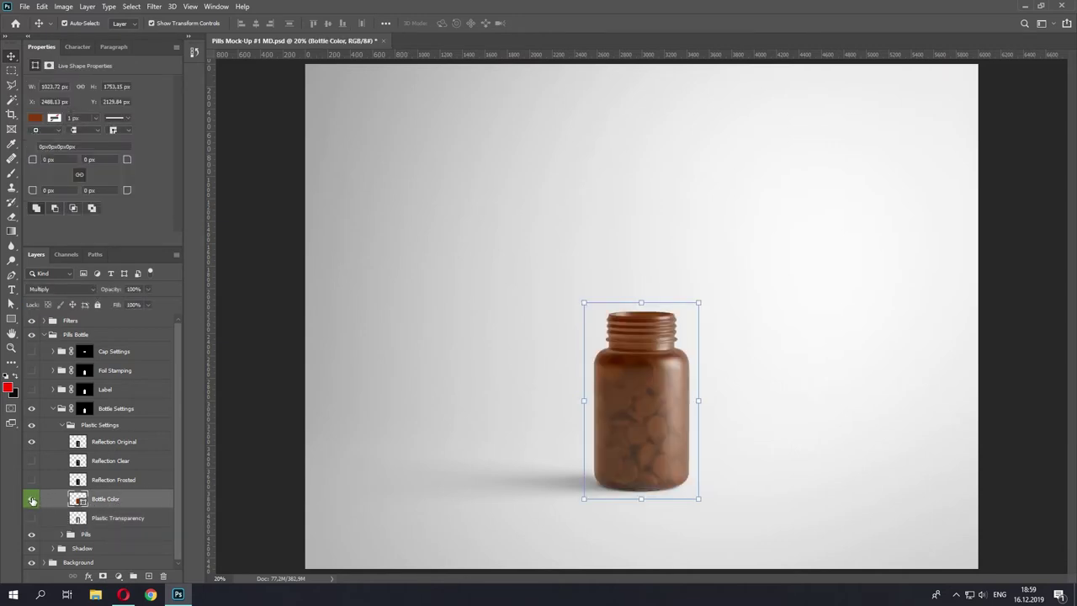
# Try several fill colors for the Bottle Color layer, including #ec7b2f, #30f855, #ff9600 and #e9c38c, and cancel the color change.
pyautogui.doubleClick(77, 500)
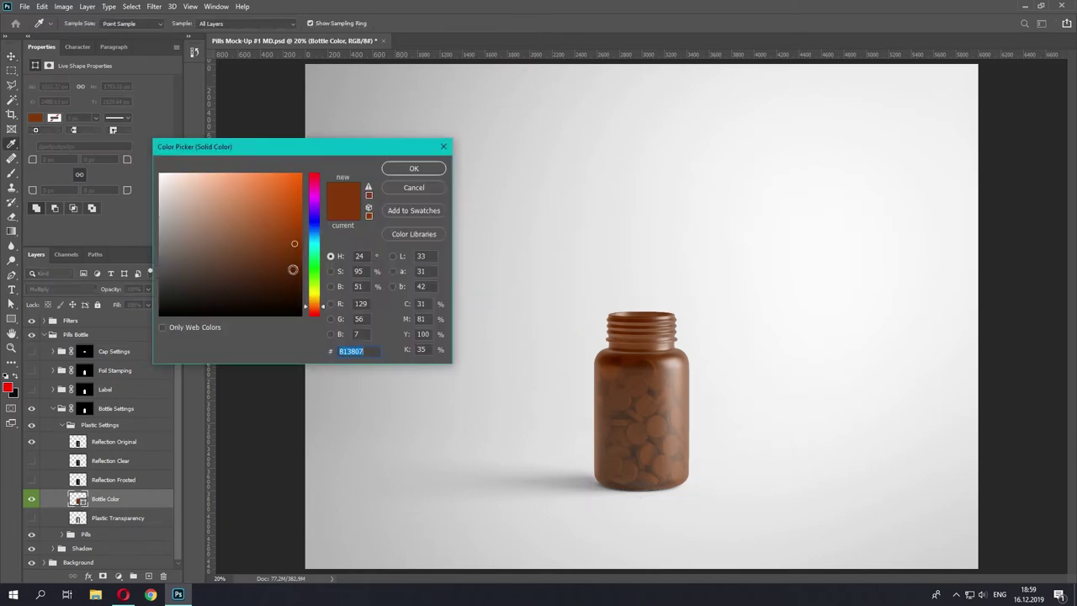
pyautogui.click(281, 297)
pyautogui.click(271, 178)
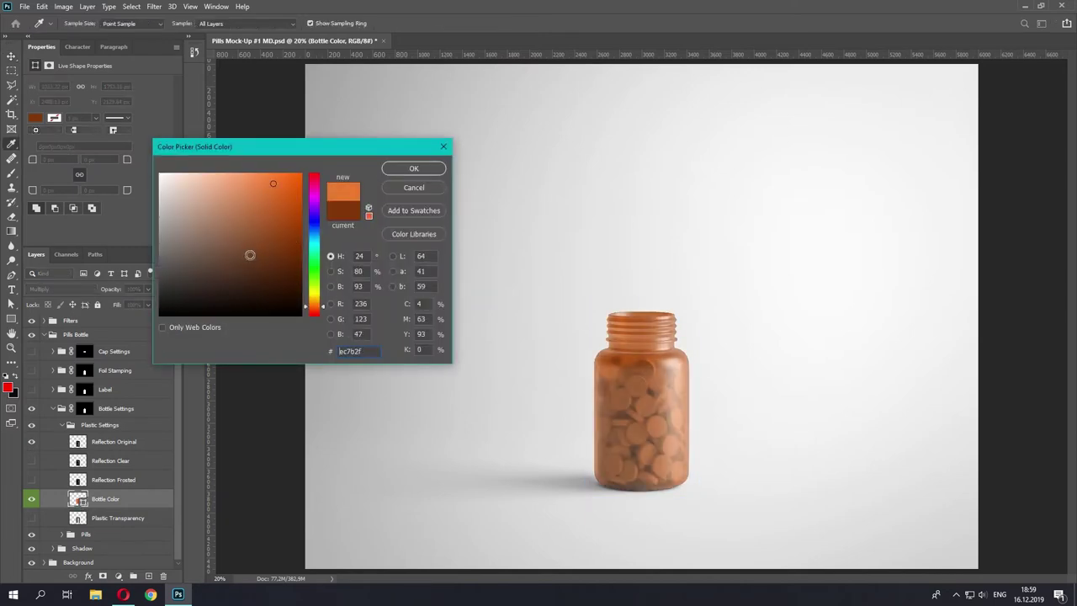
pyautogui.click(271, 249)
pyautogui.click(316, 251)
pyautogui.click(319, 264)
pyautogui.click(275, 180)
pyautogui.click(249, 232)
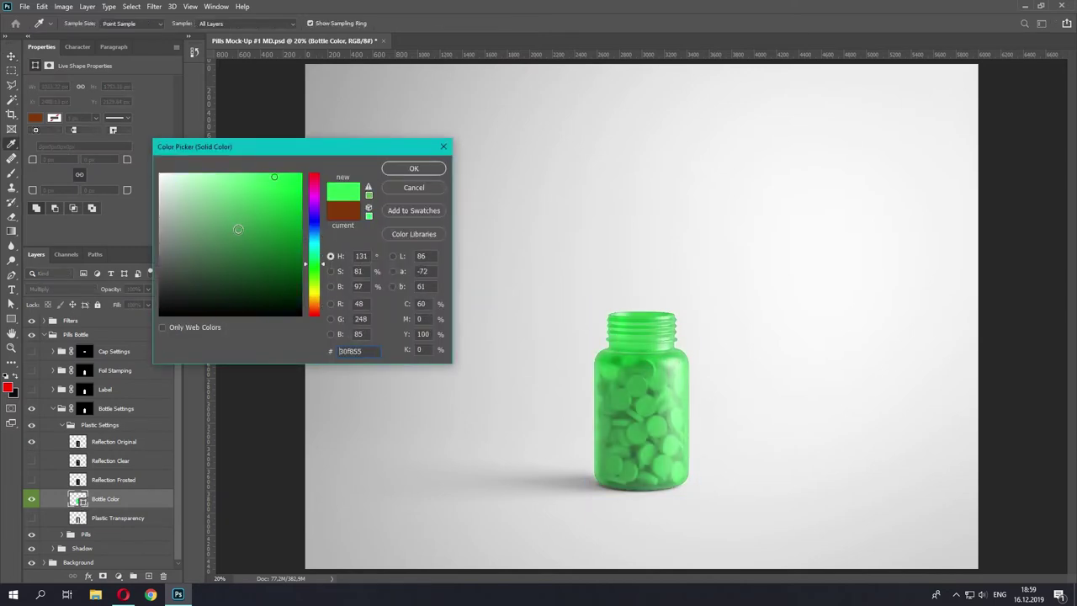
pyautogui.click(313, 303)
pyautogui.click(290, 181)
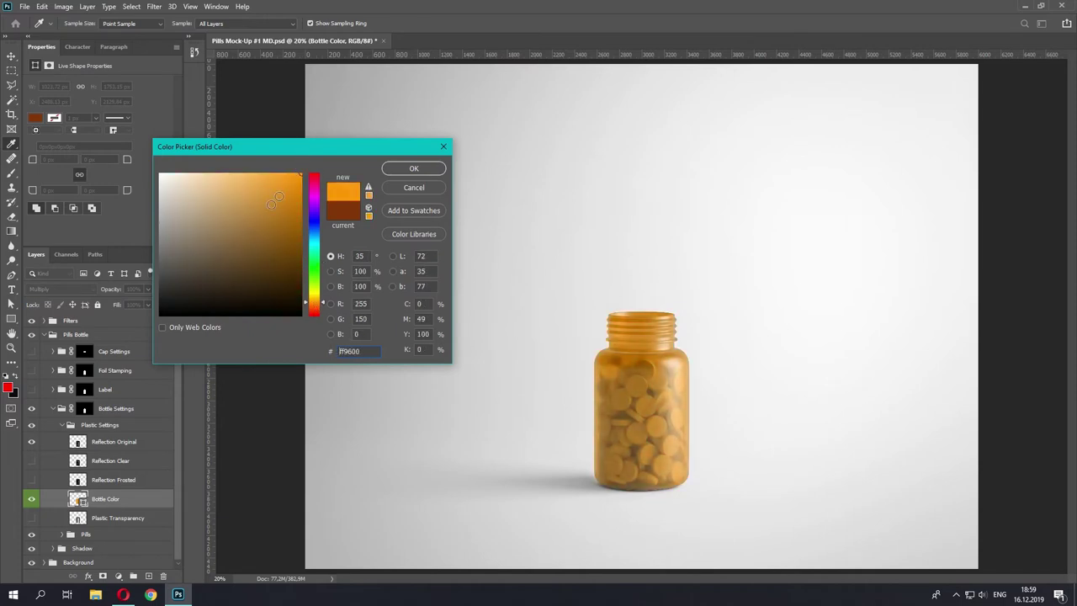
pyautogui.click(172, 181)
pyautogui.click(235, 231)
pyautogui.moveTo(235, 231); pyautogui.dragTo(215, 185)
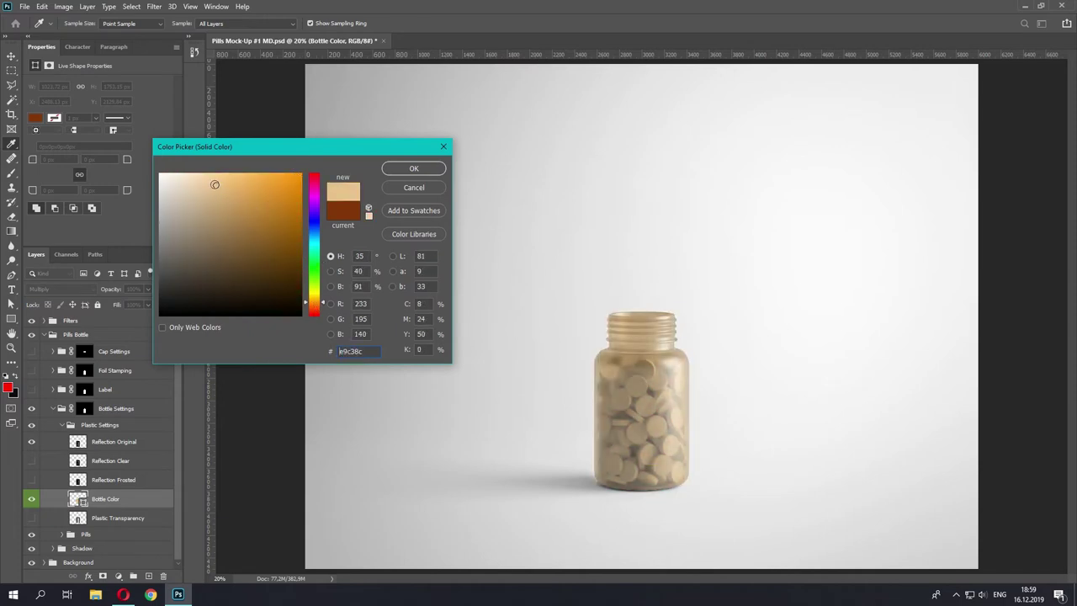
pyautogui.click(413, 187)
pyautogui.press('v')
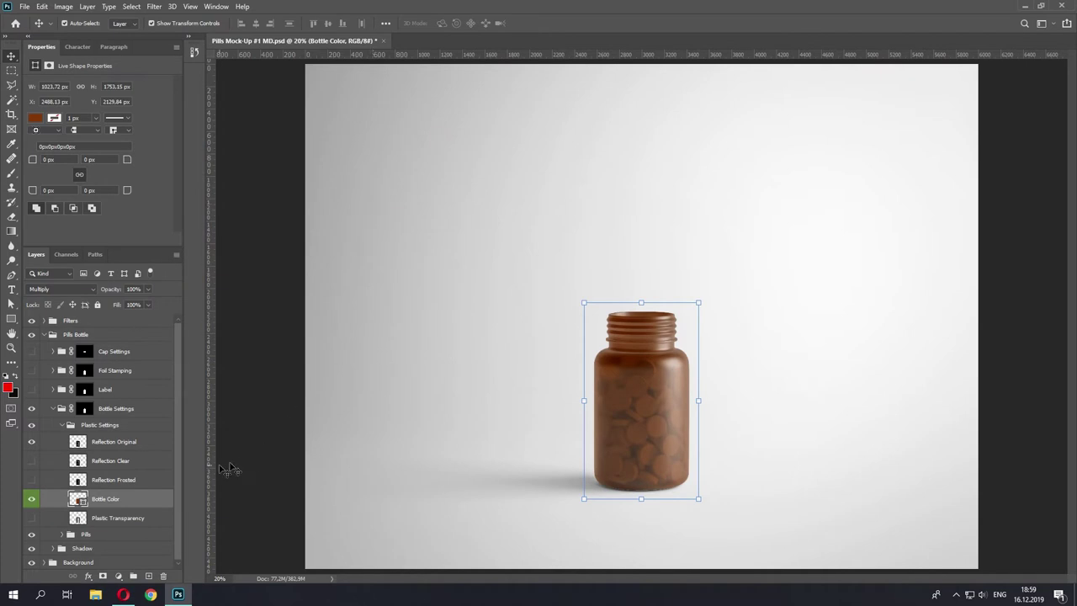
# Hide the Reflection Original layer and try the Reflection Clear and Reflection Frosted layers in turn on the bottle.
pyautogui.click(121, 445)
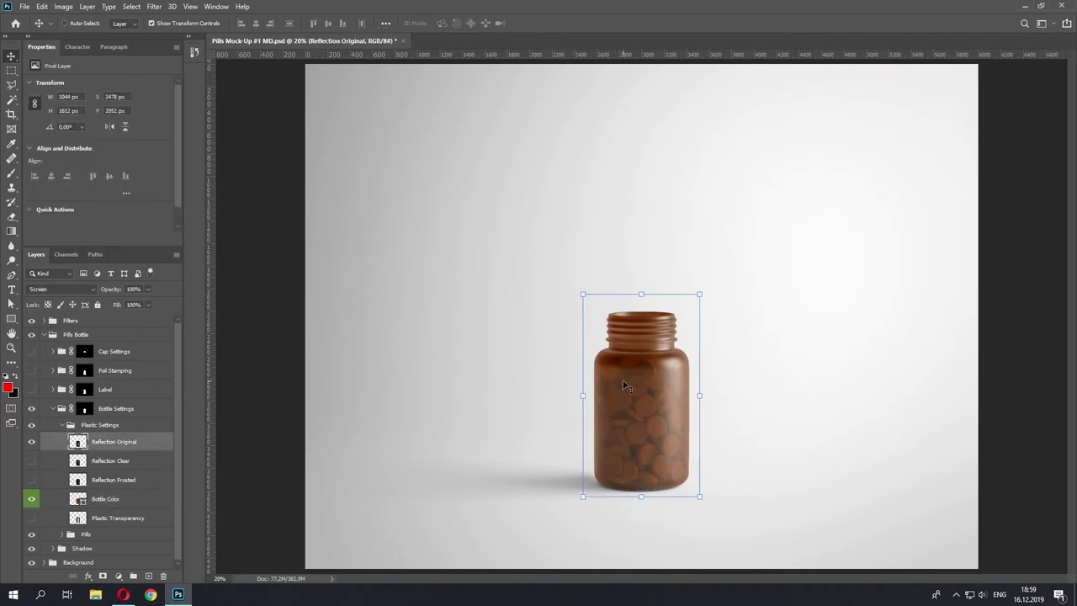
pyautogui.hotkey('ctrl', '1')
pyautogui.scroll(-3, 624, 385)
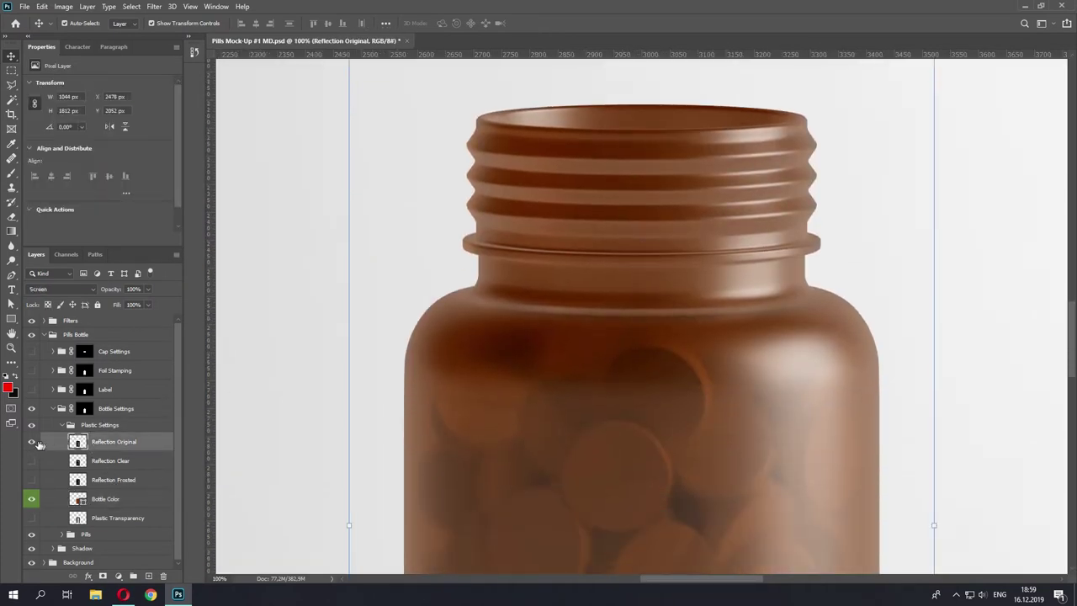
pyautogui.click(33, 441)
pyautogui.click(32, 461)
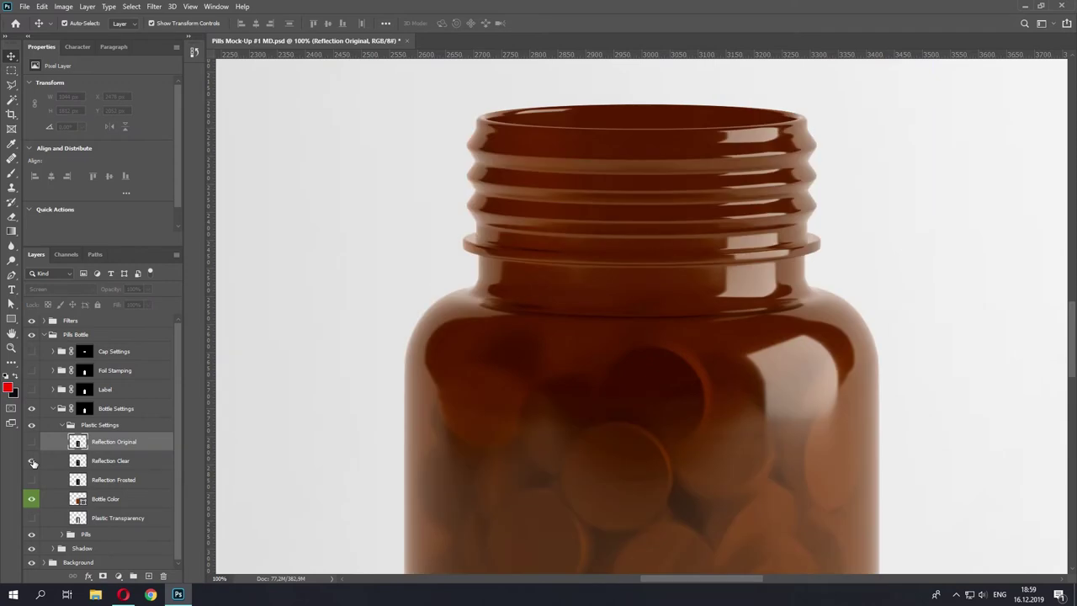
pyautogui.click(32, 461)
pyautogui.click(32, 480)
pyautogui.scroll(-3, 573, 249)
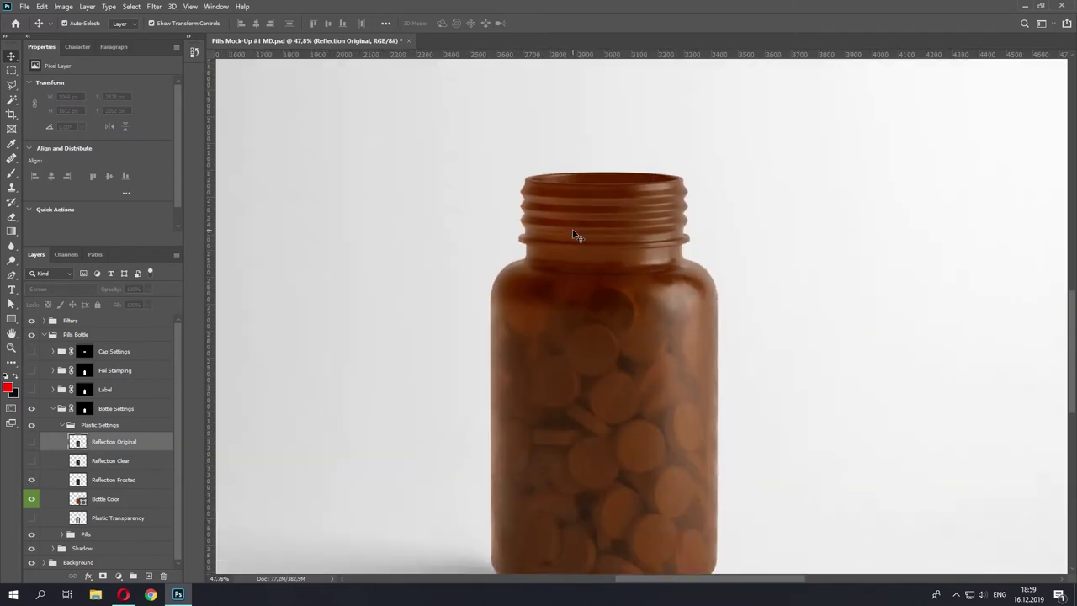
# Hide the Reflection Frosted and Reflection Original layers, leaving Reflection Clear as the only visible bottle reflection.
pyautogui.click(32, 480)
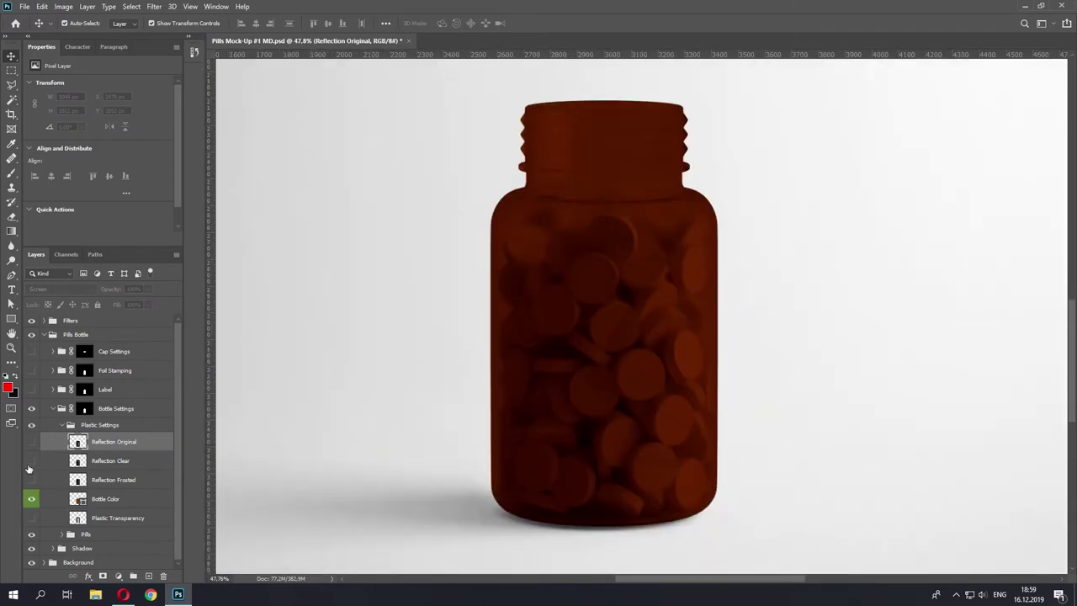
pyautogui.click(31, 461)
pyautogui.click(31, 461)
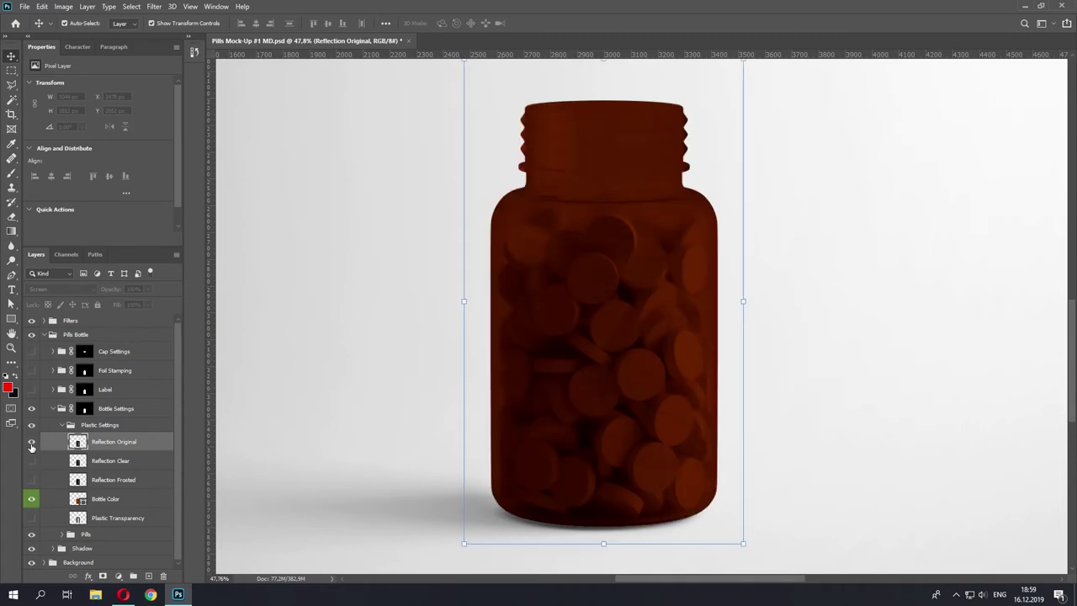
pyautogui.click(31, 442)
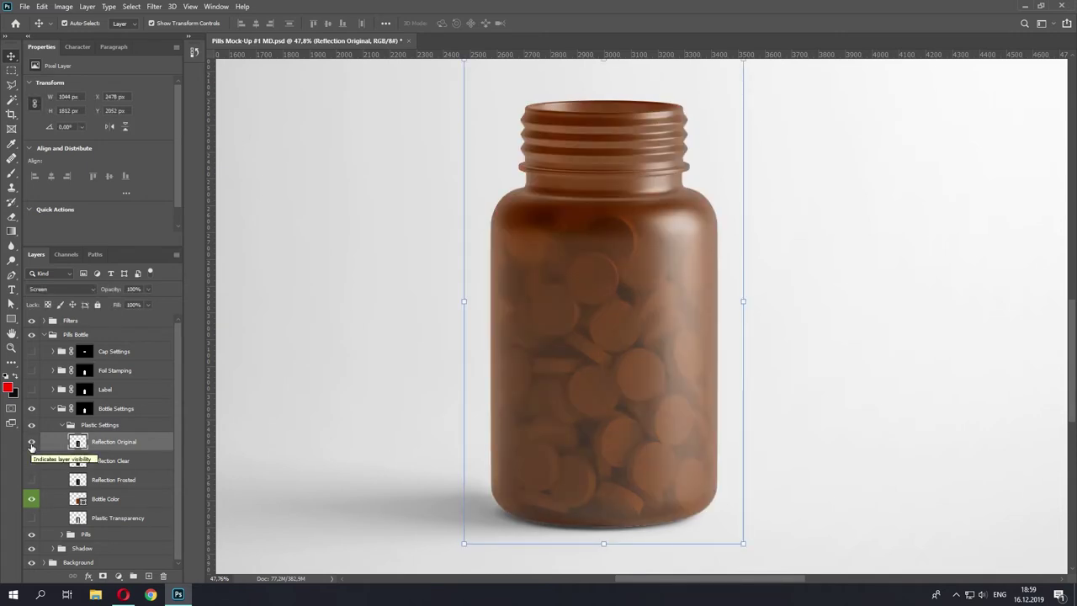
pyautogui.click(31, 442)
pyautogui.click(31, 461)
# Collapse the Plastic Settings, Bottle Settings and Pills Bottle groups and deselect all layers.
pyautogui.click(61, 425)
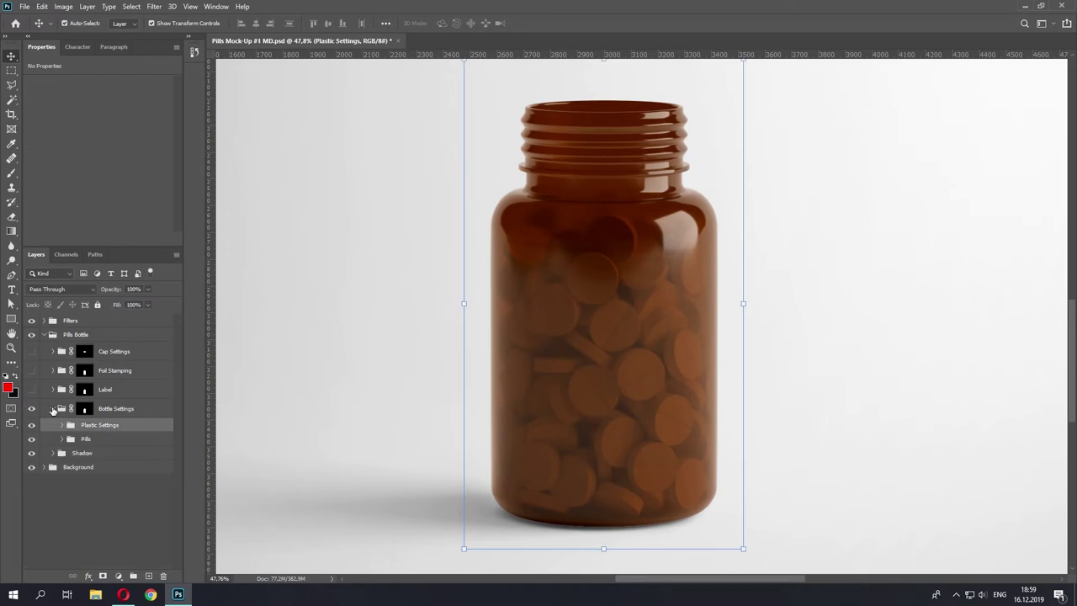
pyautogui.click(52, 408)
pyautogui.click(43, 334)
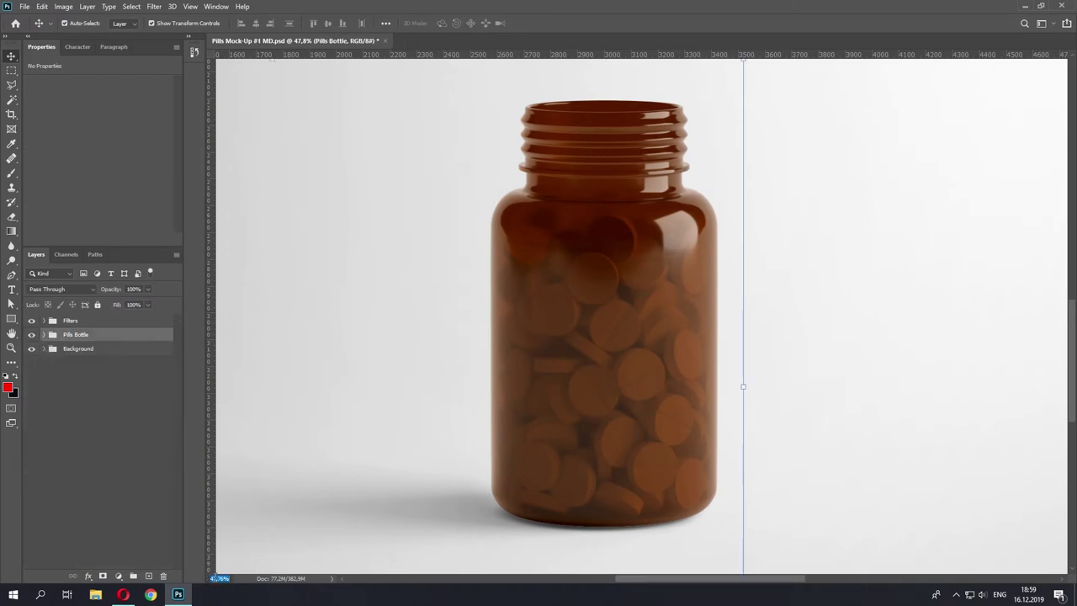
pyautogui.write('25')
pyautogui.press('Return')
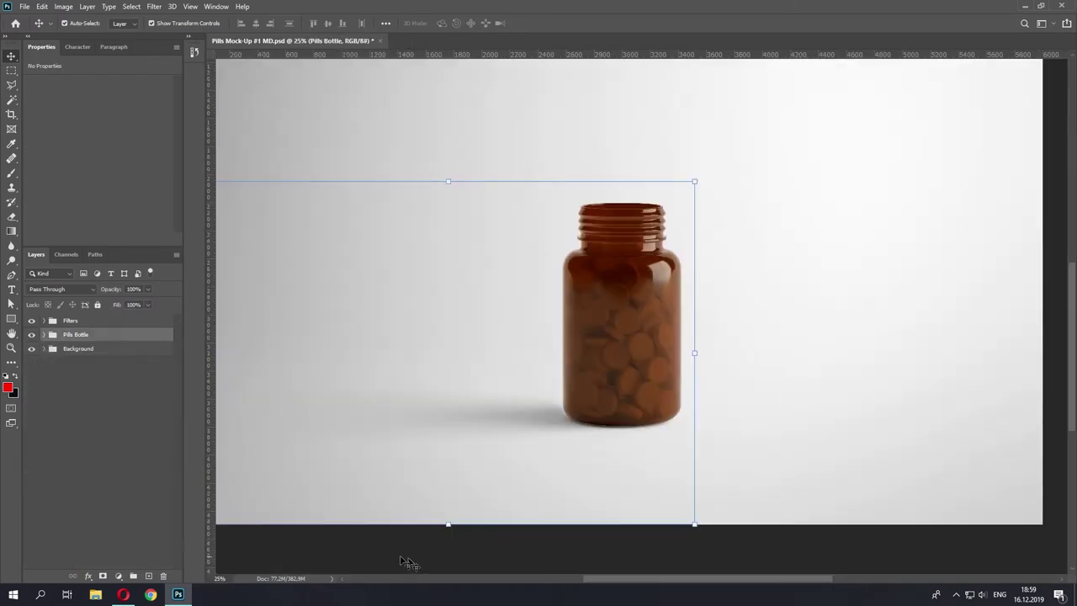
pyautogui.write('20')
pyautogui.press('Return')
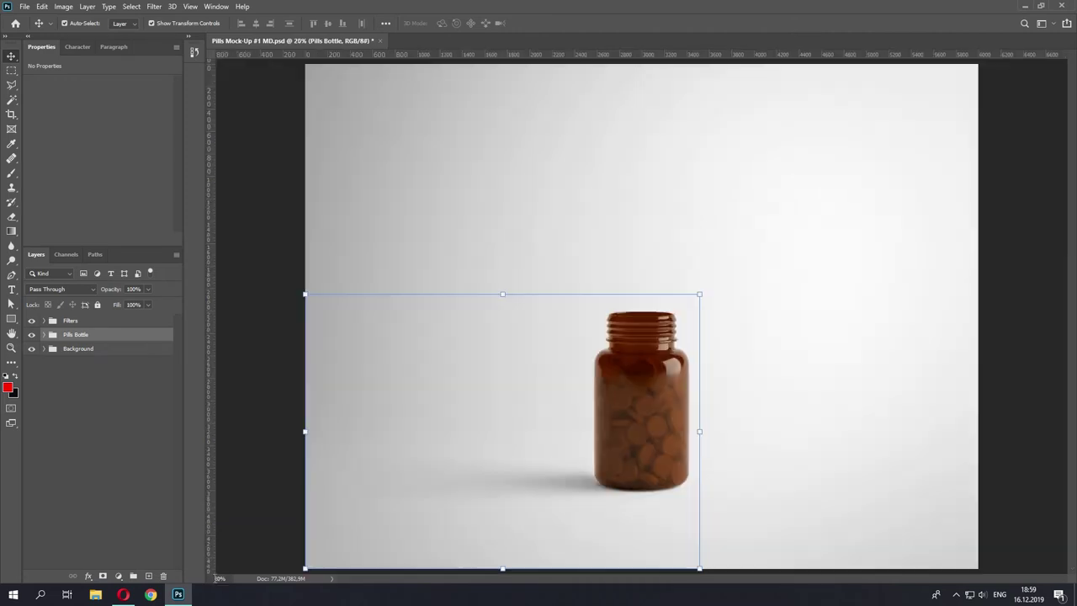
pyautogui.click(264, 203)
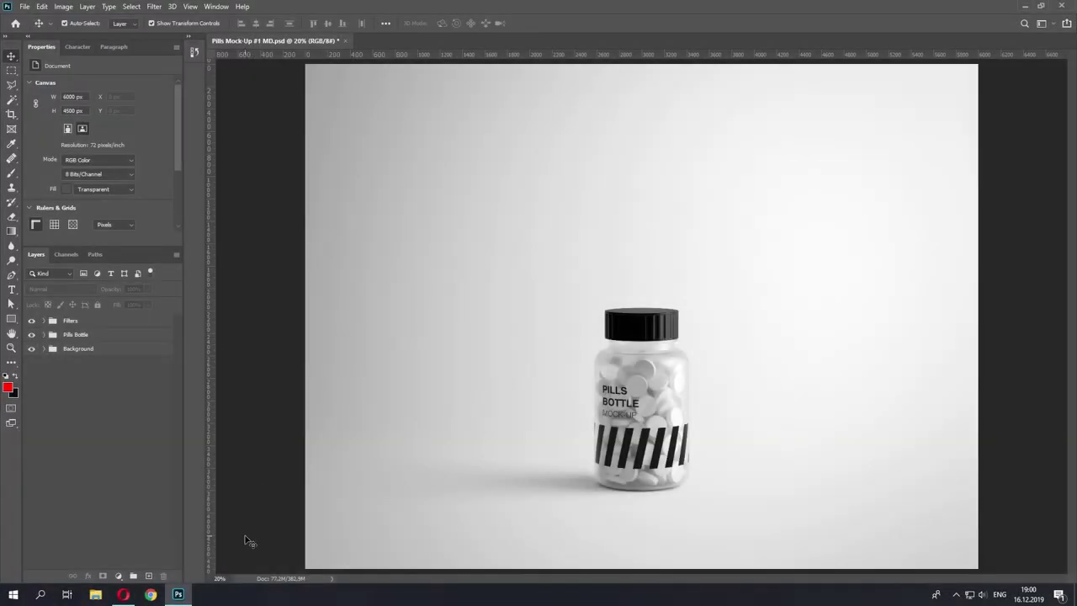
# Expand the Pills Bottle and Label groups and open the contents of the Paste Your Design Here smart object.
pyautogui.click(94, 335)
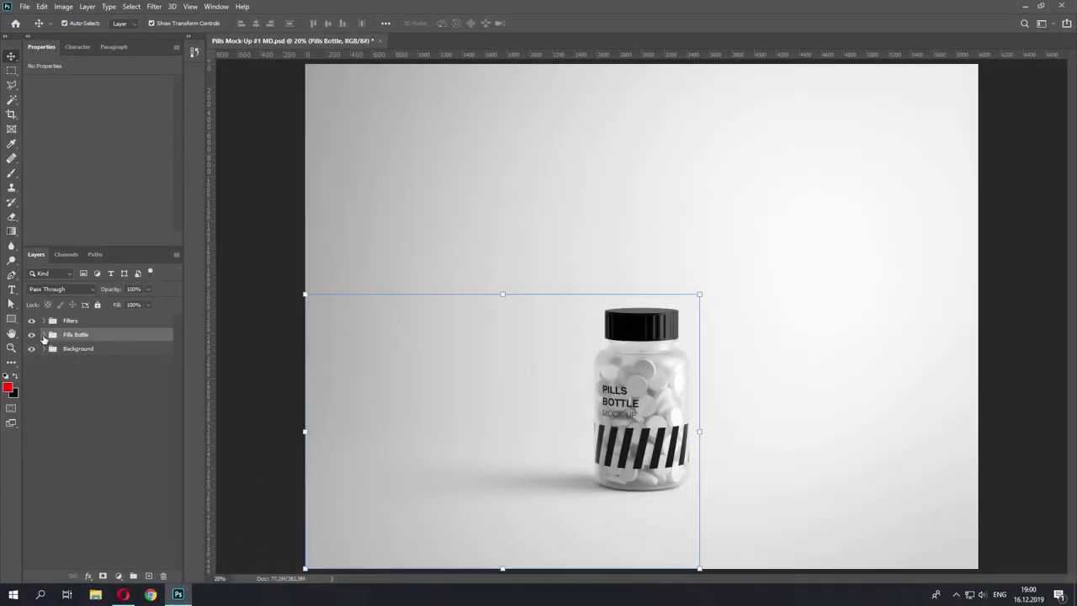
pyautogui.click(44, 335)
pyautogui.click(62, 392)
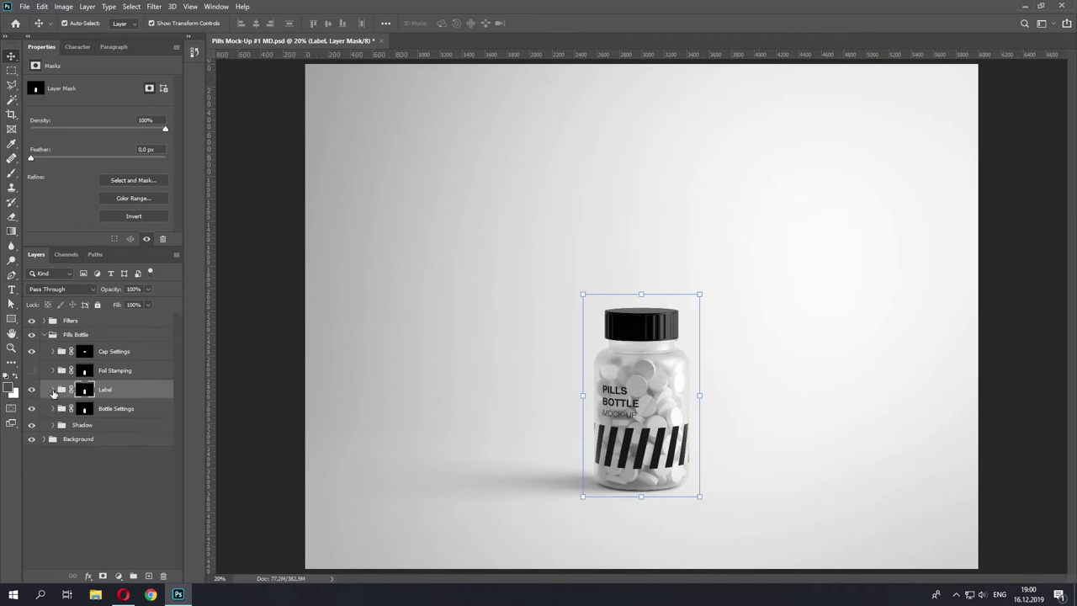
pyautogui.click(53, 392)
pyautogui.rightClick(107, 506)
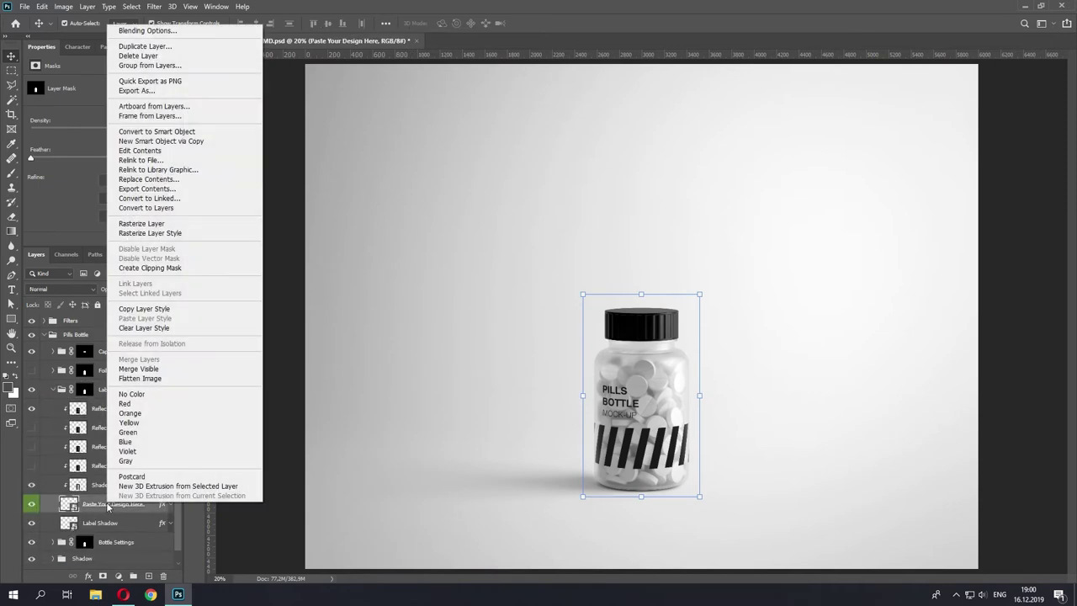
pyautogui.click(154, 154)
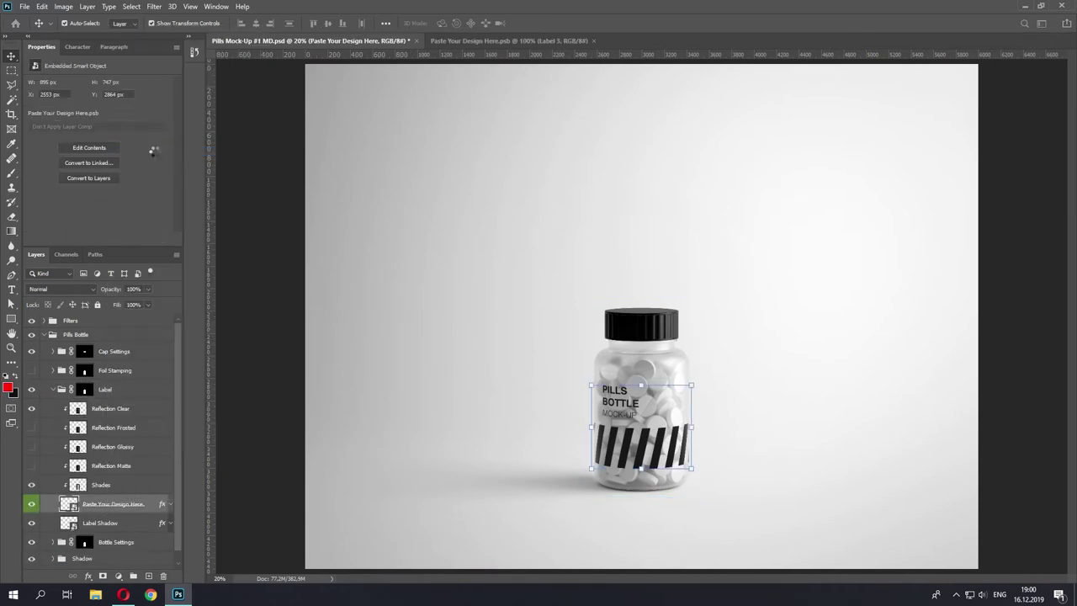
# Hide the Label 1 group, show the Label 2 group instead, and save the smart object file.
pyautogui.click(32, 348)
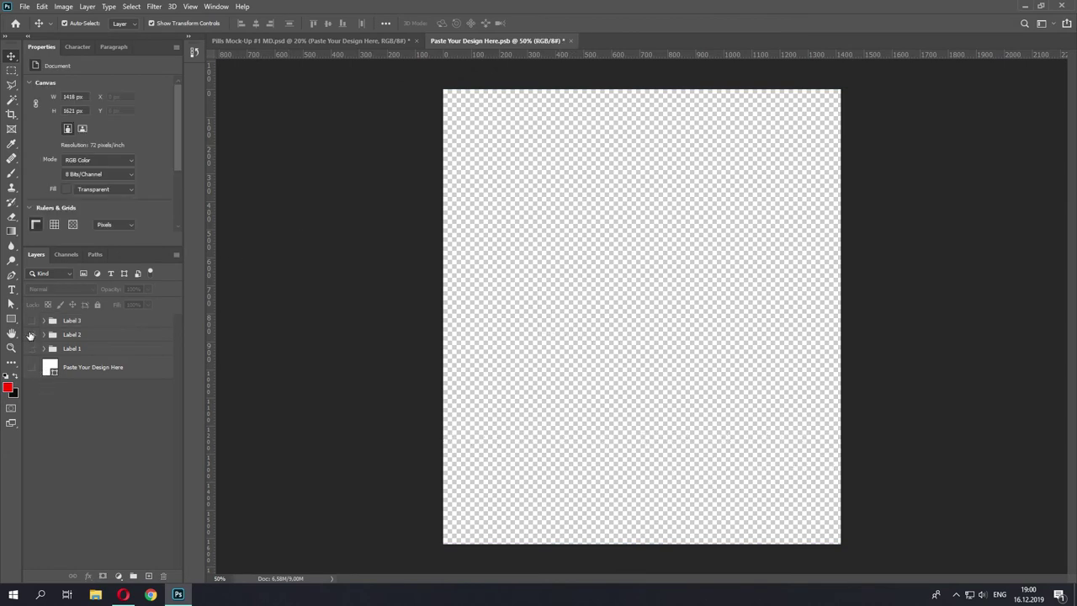
pyautogui.click(32, 334)
pyautogui.click(24, 6)
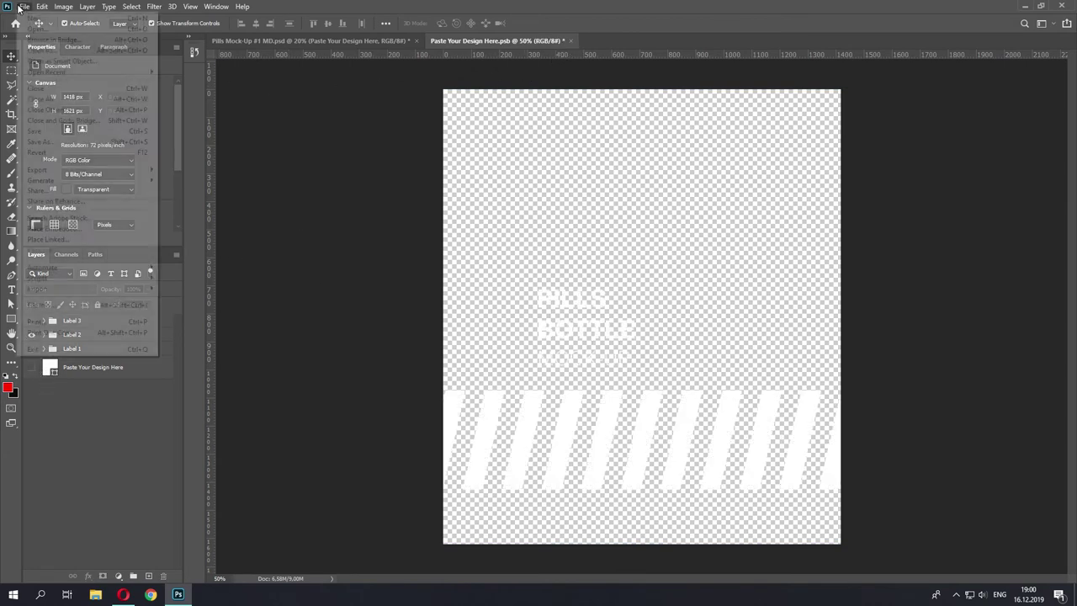
pyautogui.click(59, 131)
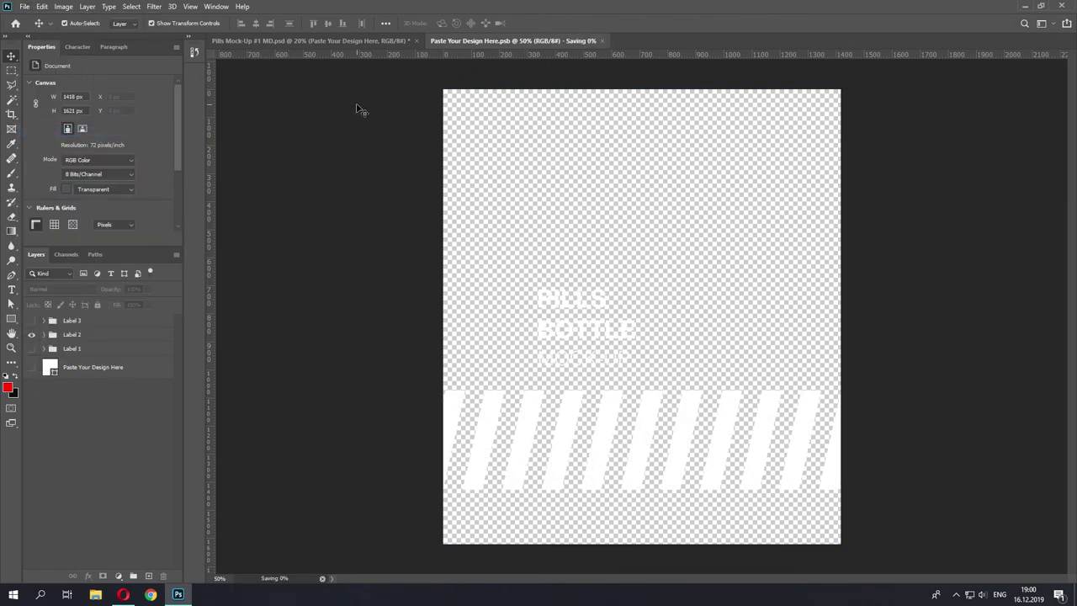
# Examine the updated white label on the mock-up bottle and return to the Paste Your Design Here file.
pyautogui.click(348, 46)
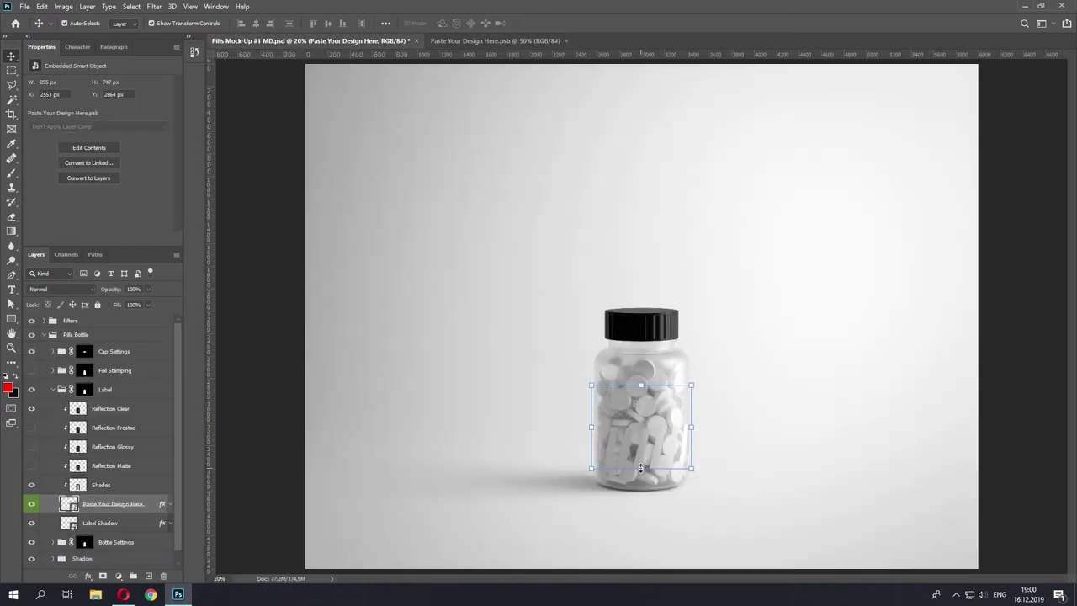
pyautogui.scroll(5, 644, 458)
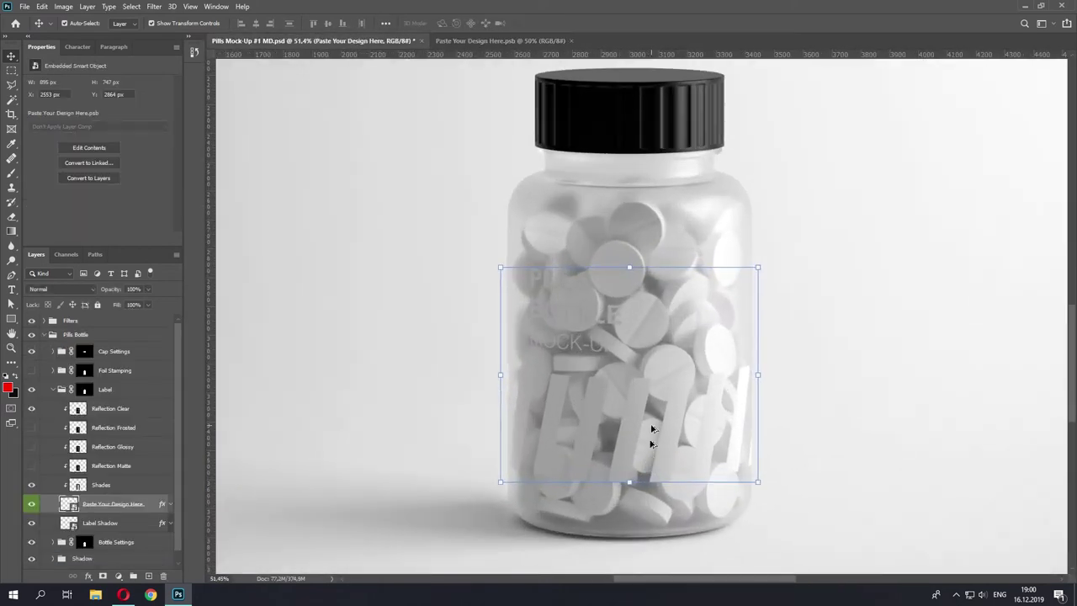
pyautogui.scroll(-1, 640, 446)
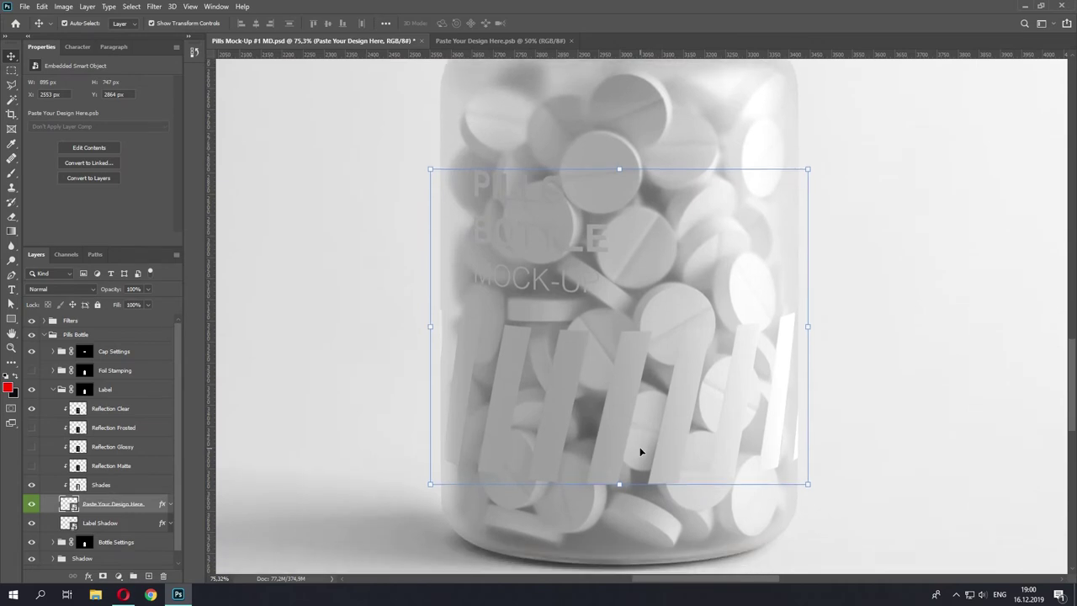
pyautogui.click(450, 44)
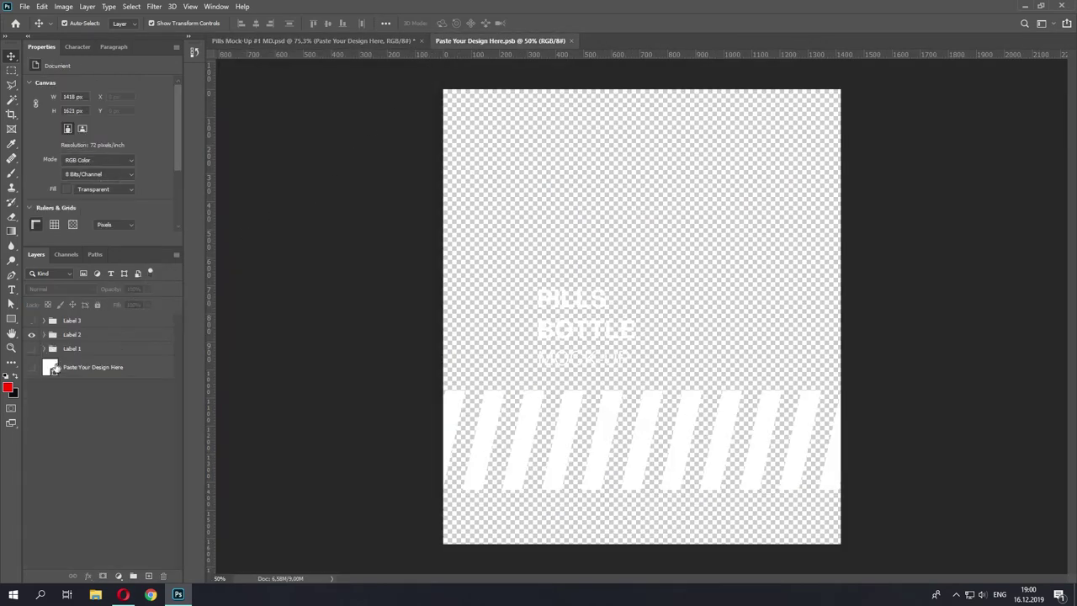
# Show the Label 3 group instead of Label 2, save the smart object file and check the label on the mock-up bottle.
pyautogui.click(32, 335)
pyautogui.click(31, 321)
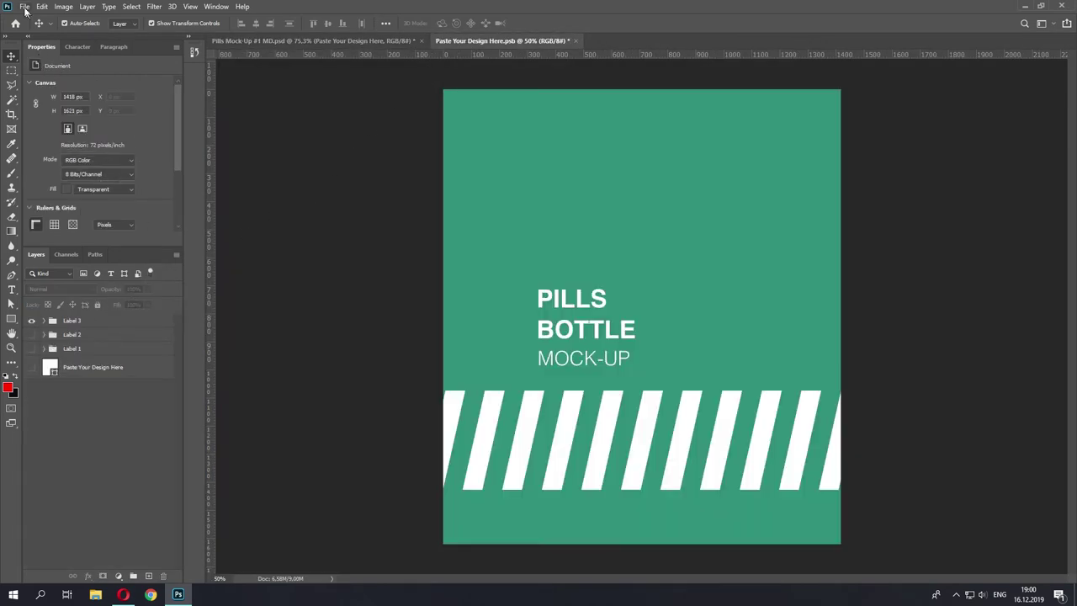
pyautogui.click(25, 10)
pyautogui.click(38, 132)
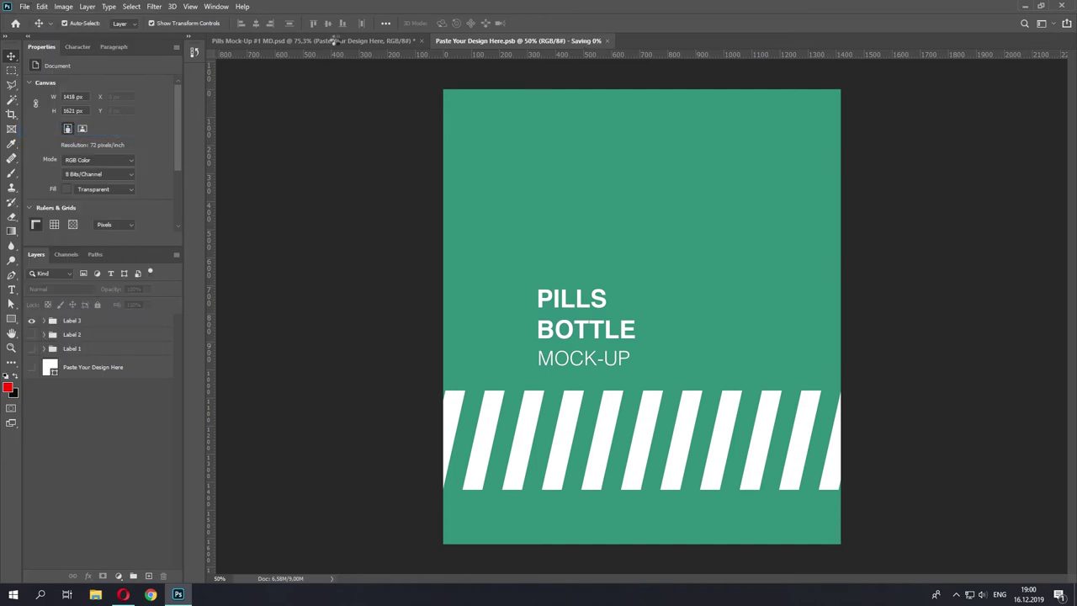
pyautogui.click(334, 41)
pyautogui.scroll(-3, 545, 318)
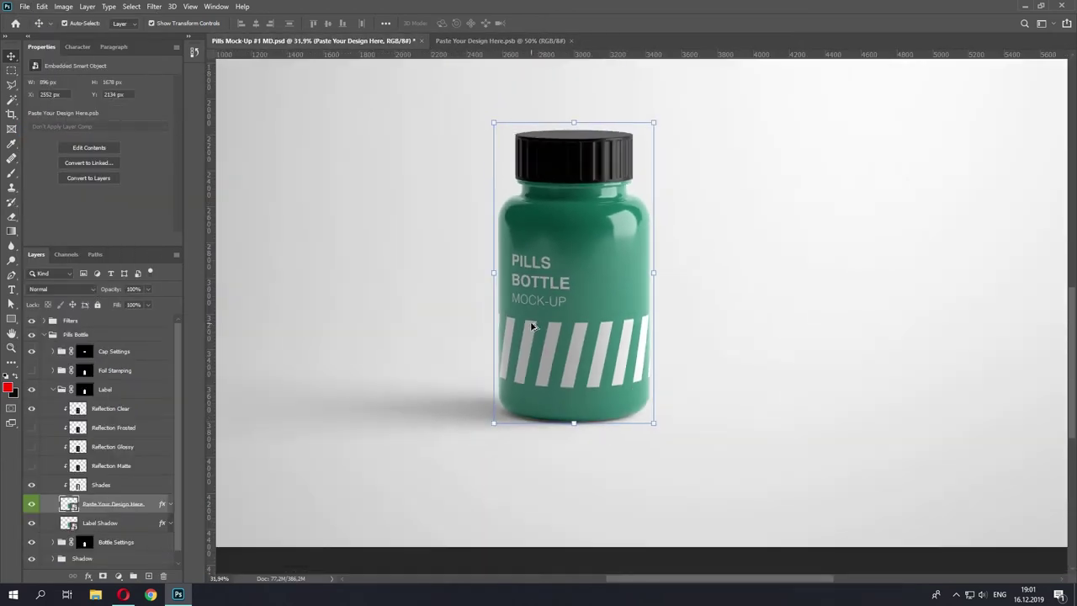
pyautogui.scroll(2, 558, 380)
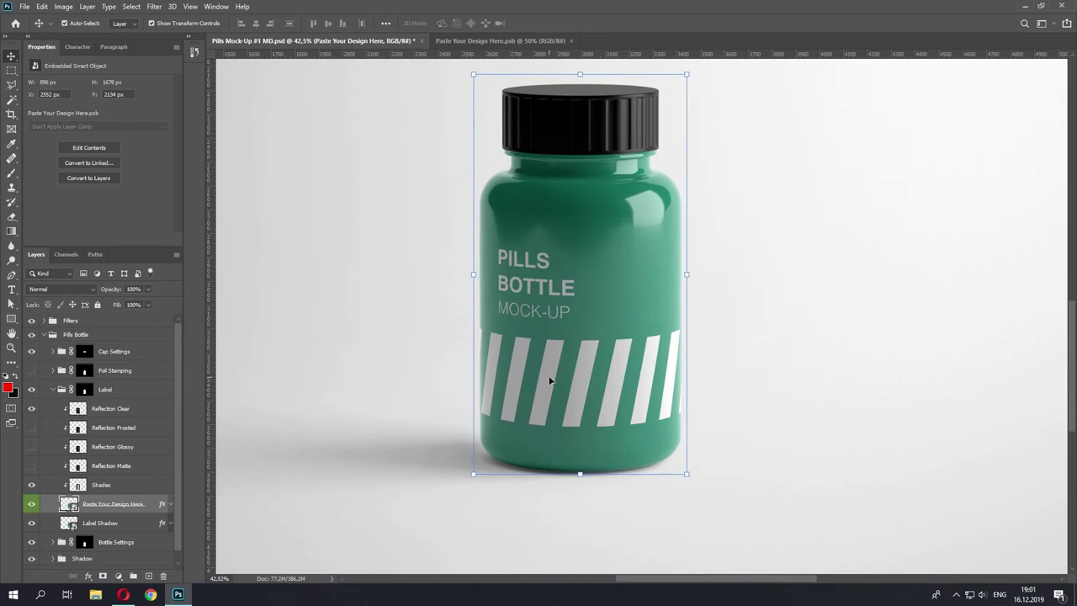
# Return to the Paste Your Design Here file, hide the Label 3 group and show the Label 2 group.
pyautogui.click(471, 41)
pyautogui.click(31, 321)
pyautogui.click(31, 334)
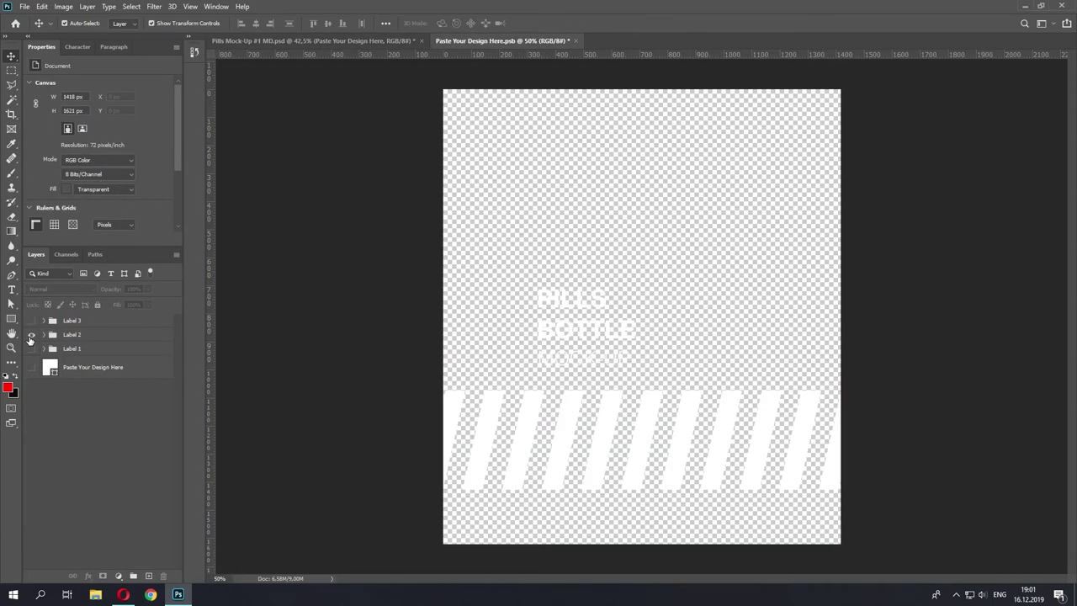
pyautogui.click(82, 337)
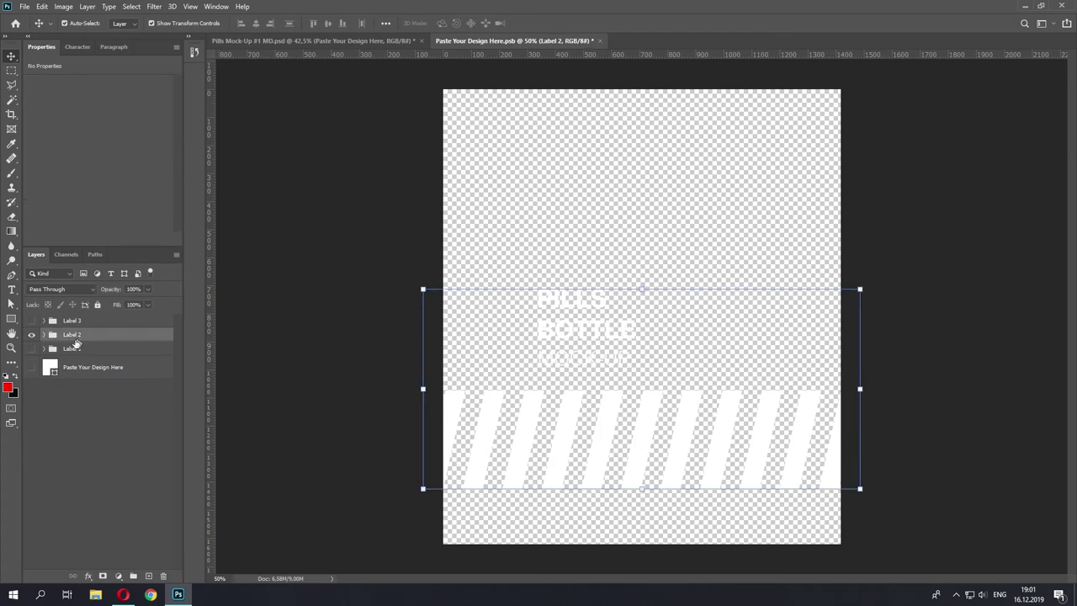
# Draw a rectangle about 1664 × 999 px just above the Paste Your Design Here layer, behind the label artwork, and fill it with black.
pyautogui.click(74, 371)
pyautogui.click(11, 318)
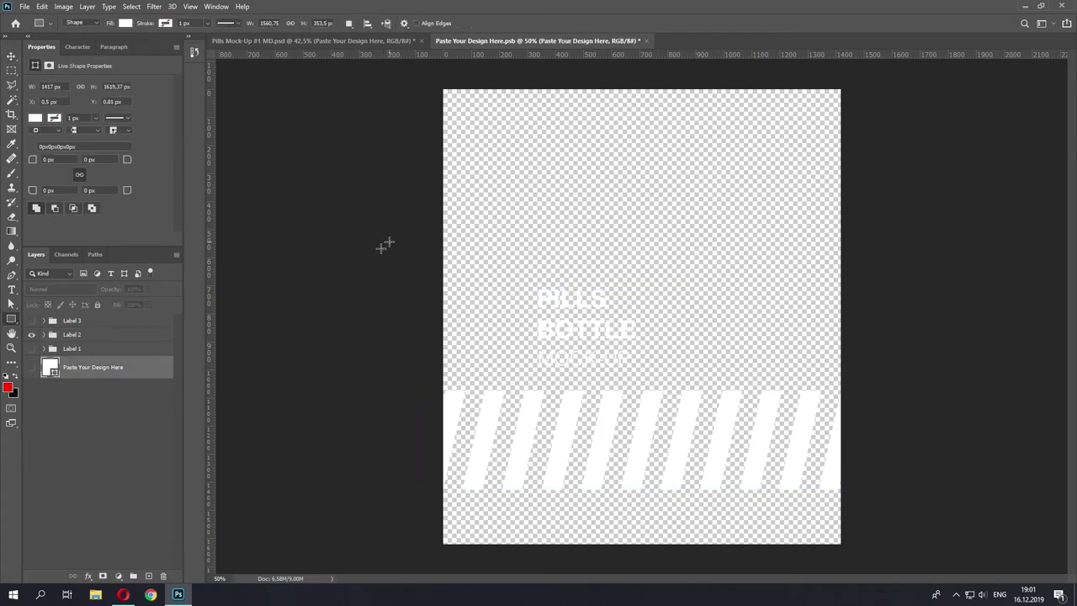
pyautogui.moveTo(402, 244); pyautogui.dragTo(868, 524)
pyautogui.doubleClick(51, 368)
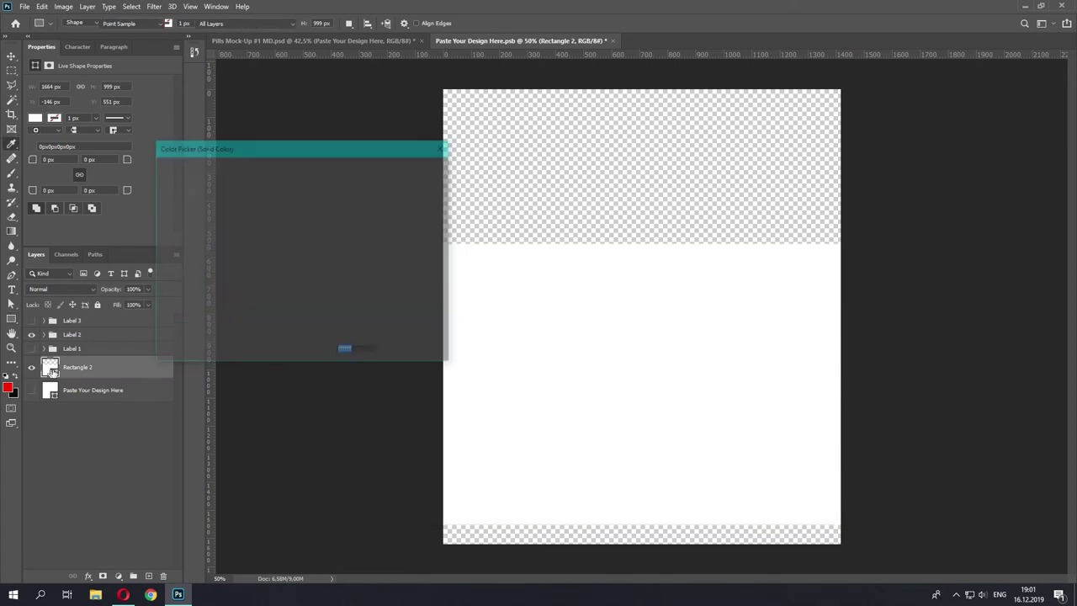
pyautogui.moveTo(189, 295); pyautogui.dragTo(186, 317)
pyautogui.click(413, 168)
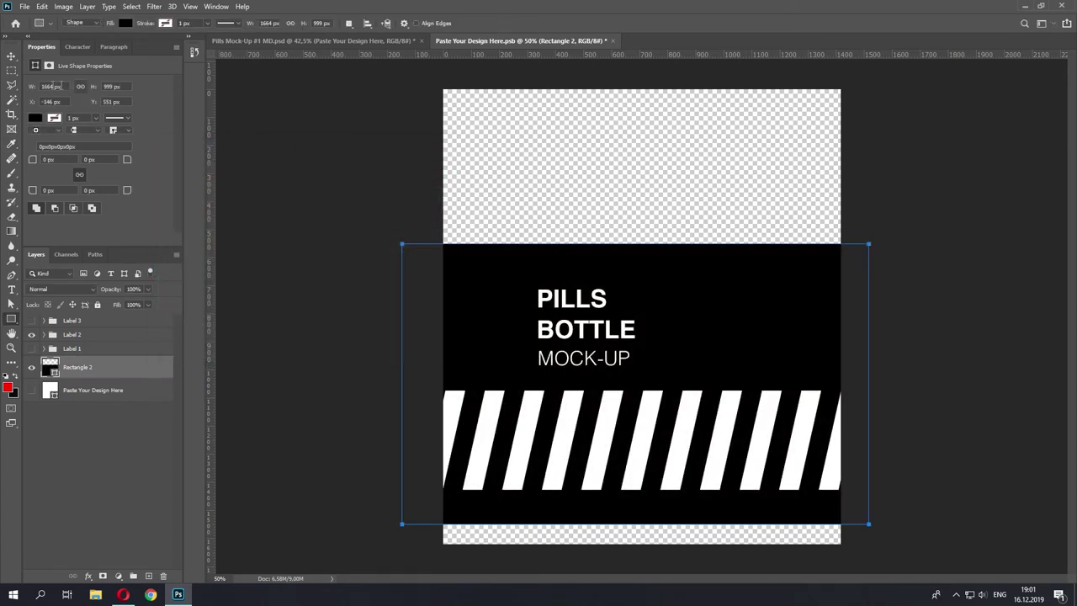
# Scale the black rectangle down to about 1510 × 907 px and save the smart object file.
pyautogui.click(11, 56)
pyautogui.moveTo(404, 245); pyautogui.dragTo(423, 256)
pyautogui.press('Return')
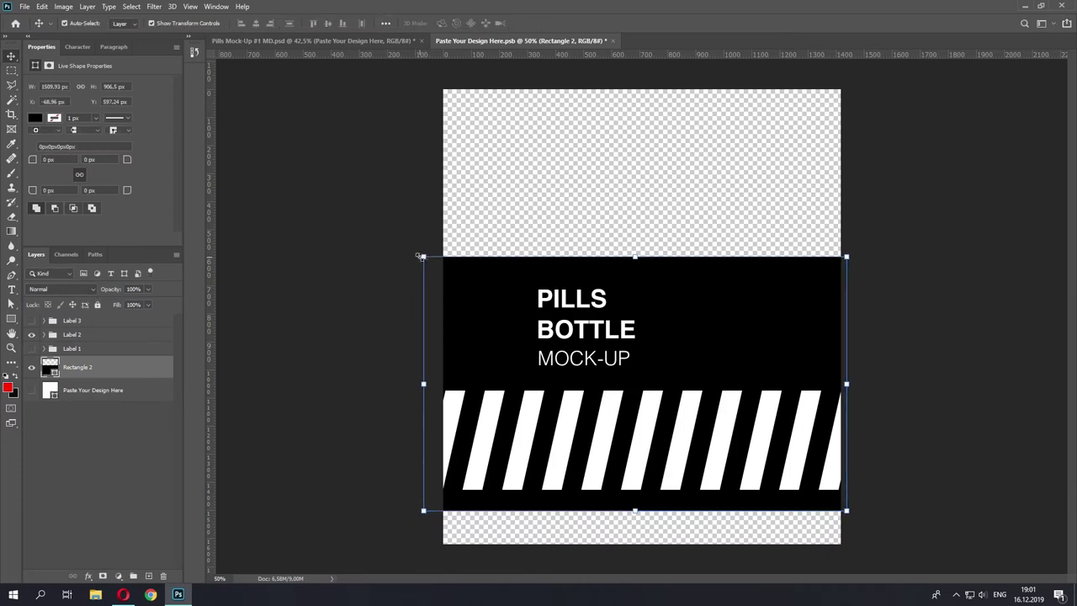
pyautogui.click(24, 7)
pyautogui.click(33, 132)
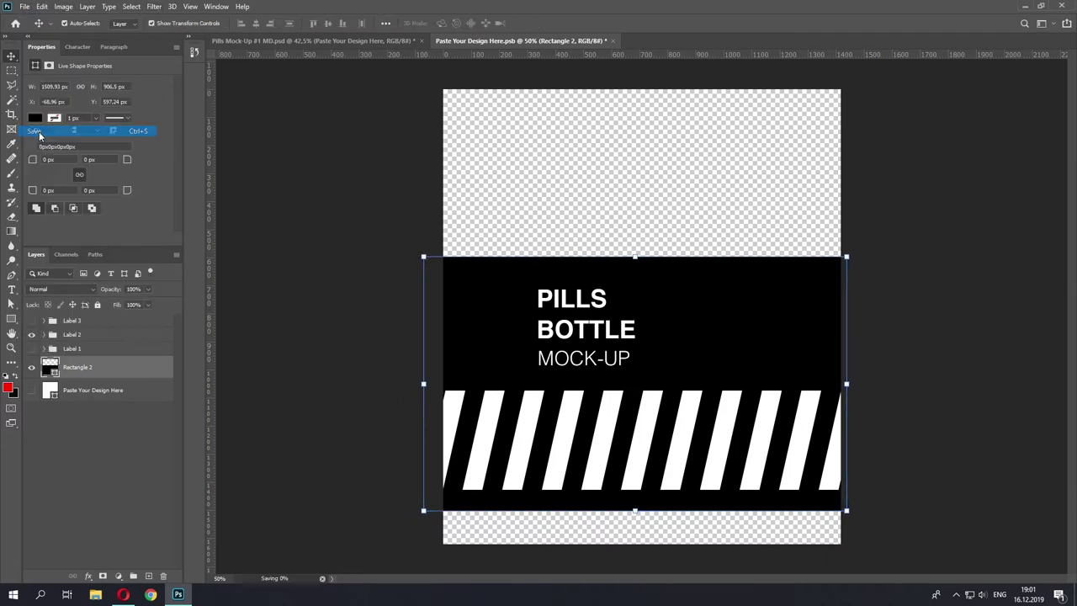
# Check the partial black label on the mock-up bottle and close the Paste Your Design Here file.
pyautogui.click(268, 42)
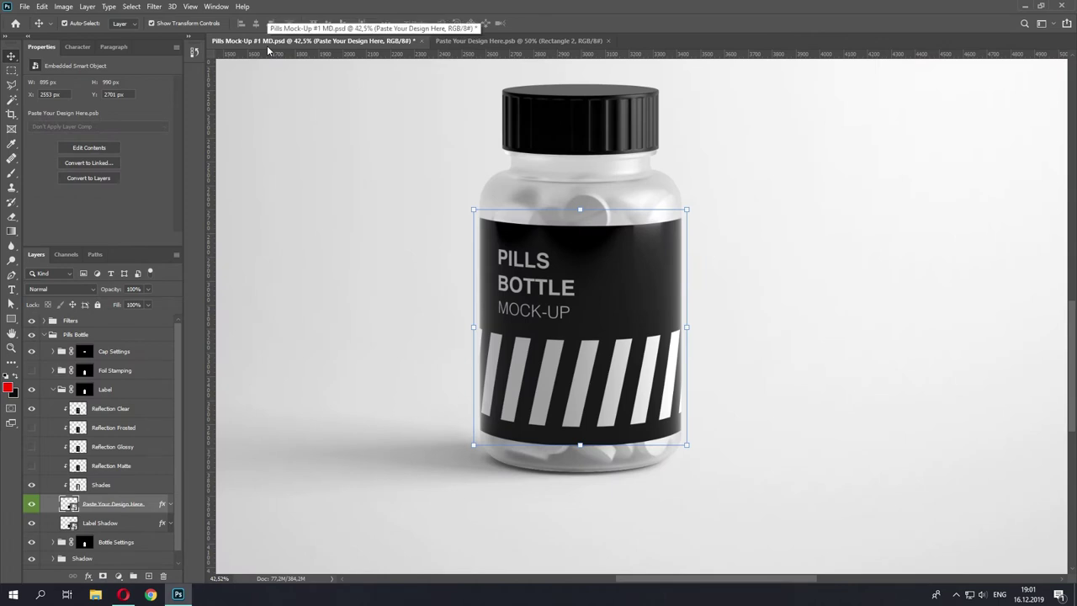
pyautogui.click(496, 41)
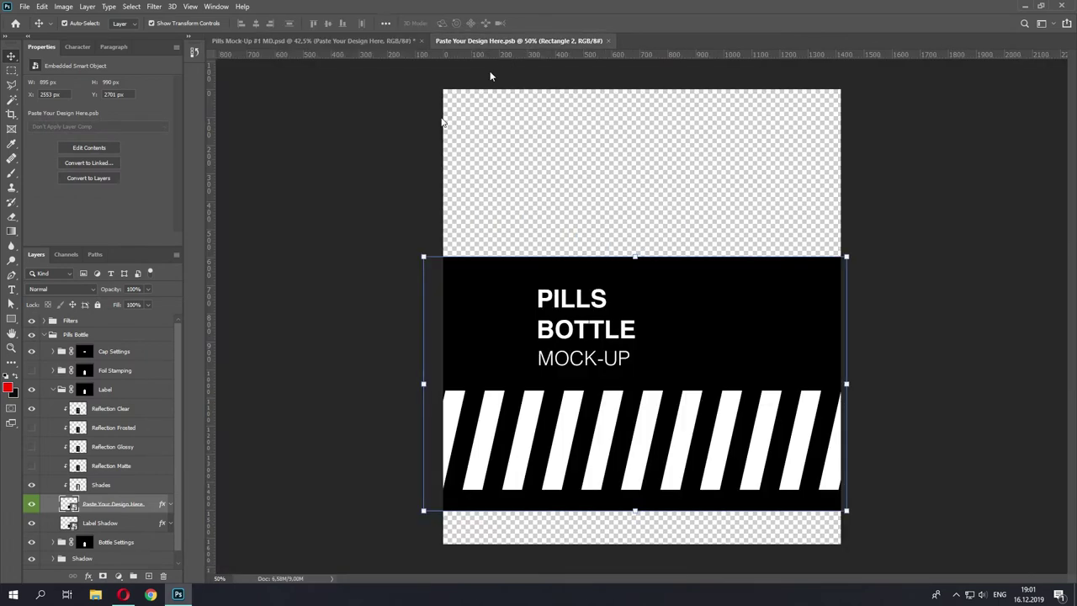
pyautogui.click(609, 41)
pyautogui.click(486, 224)
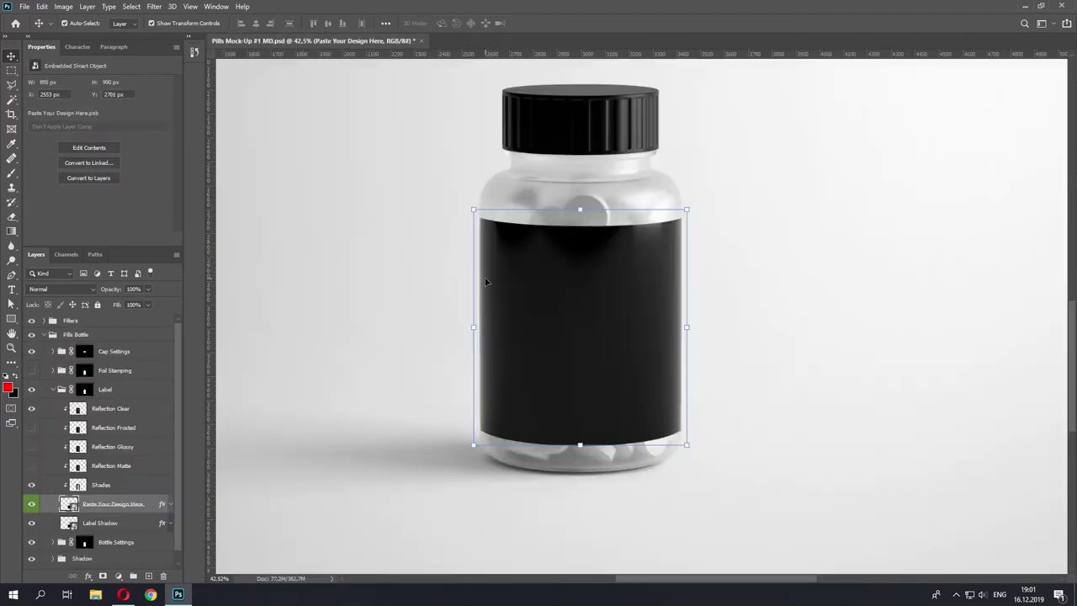
# Collapse the Label group and make the Foil Stamping group visible on the bottle.
pyautogui.click(101, 493)
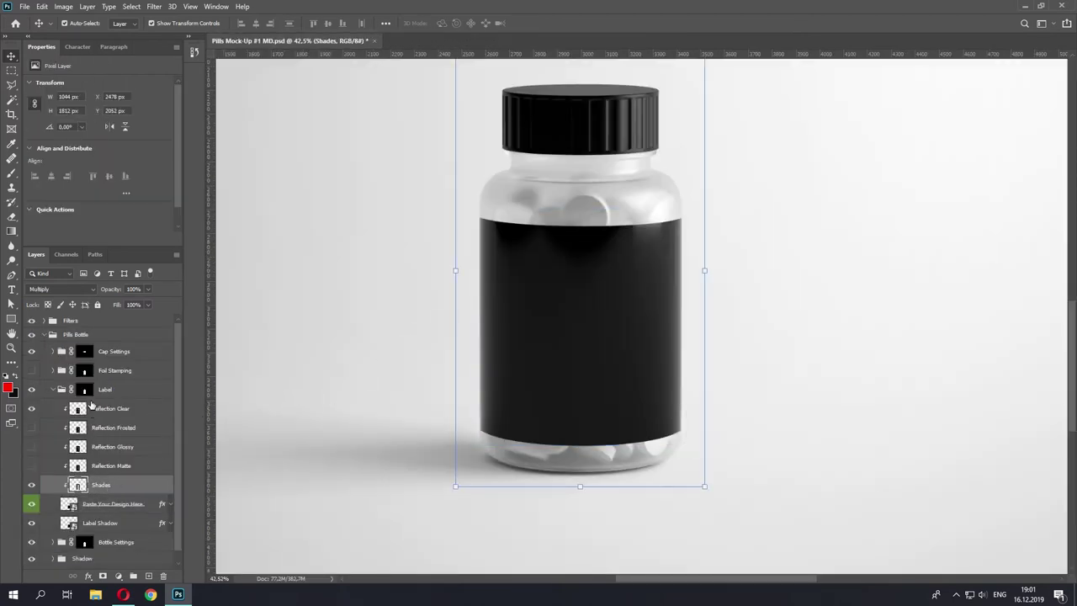
pyautogui.click(105, 388)
pyautogui.click(53, 389)
pyautogui.click(120, 375)
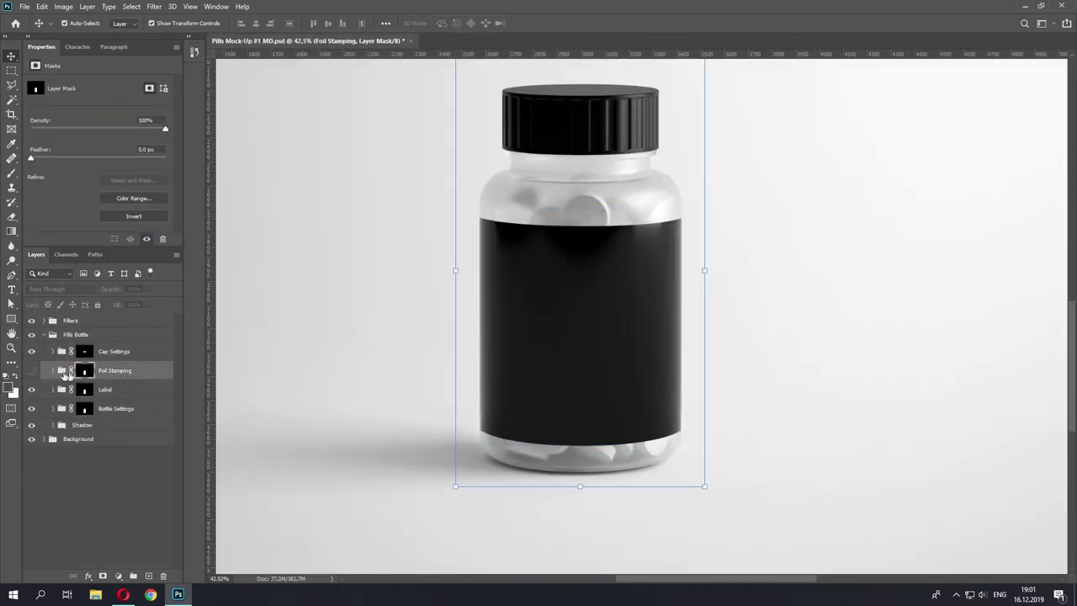
pyautogui.click(32, 370)
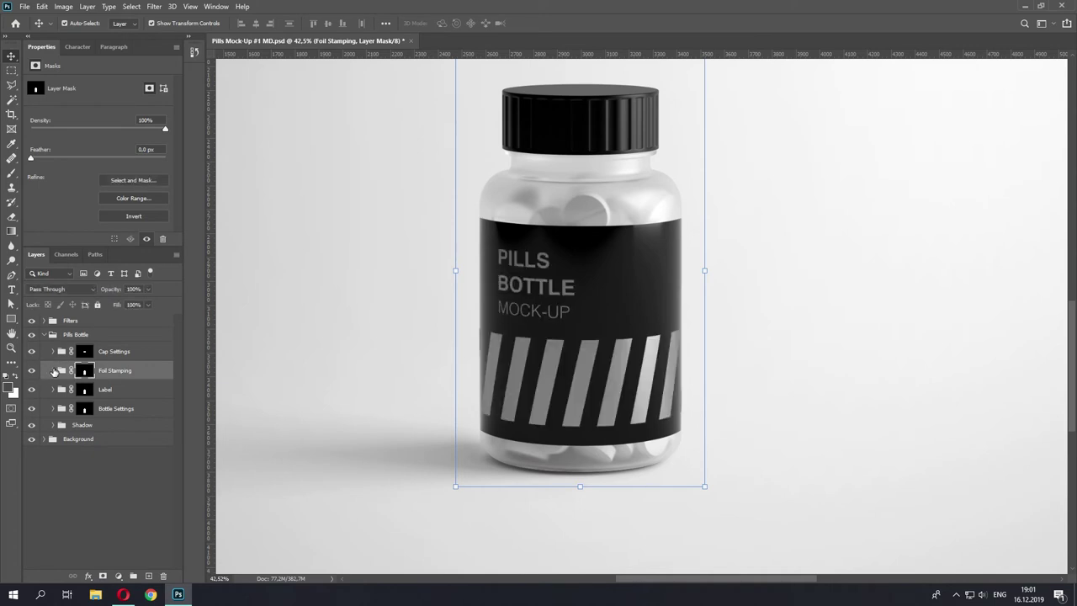
# Expand the Foil Stamping group, inspect the contents of its Foil Stamping smart object and close that file.
pyautogui.click(53, 370)
pyautogui.rightClick(108, 454)
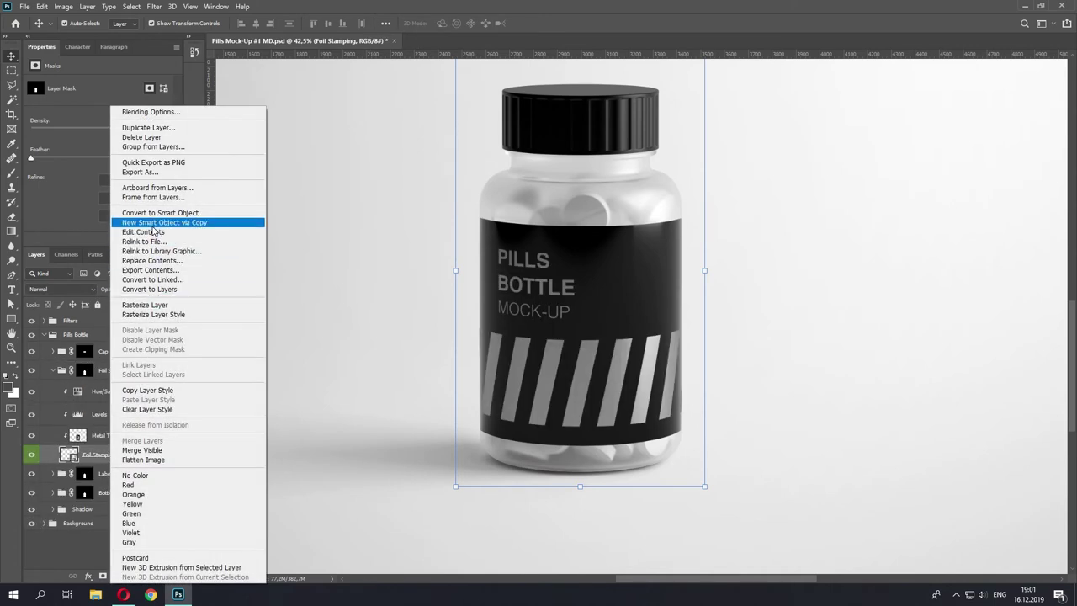
pyautogui.click(152, 232)
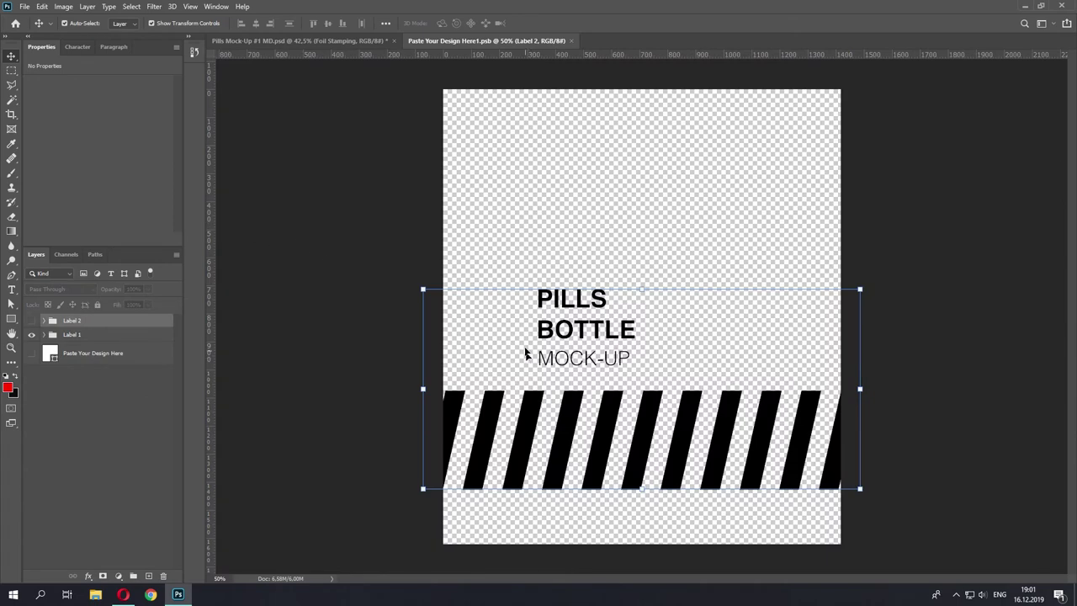
pyautogui.click(570, 40)
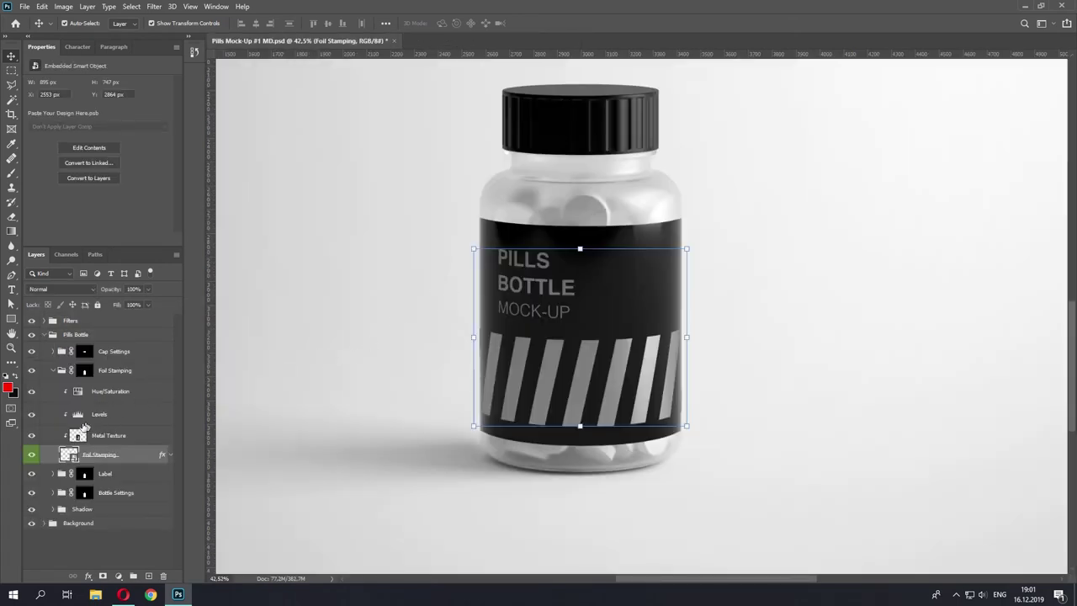
# Set the foil stamping's Levels adjustment to a black input of 80 and midtones of 1.67.
pyautogui.click(113, 436)
pyautogui.click(99, 415)
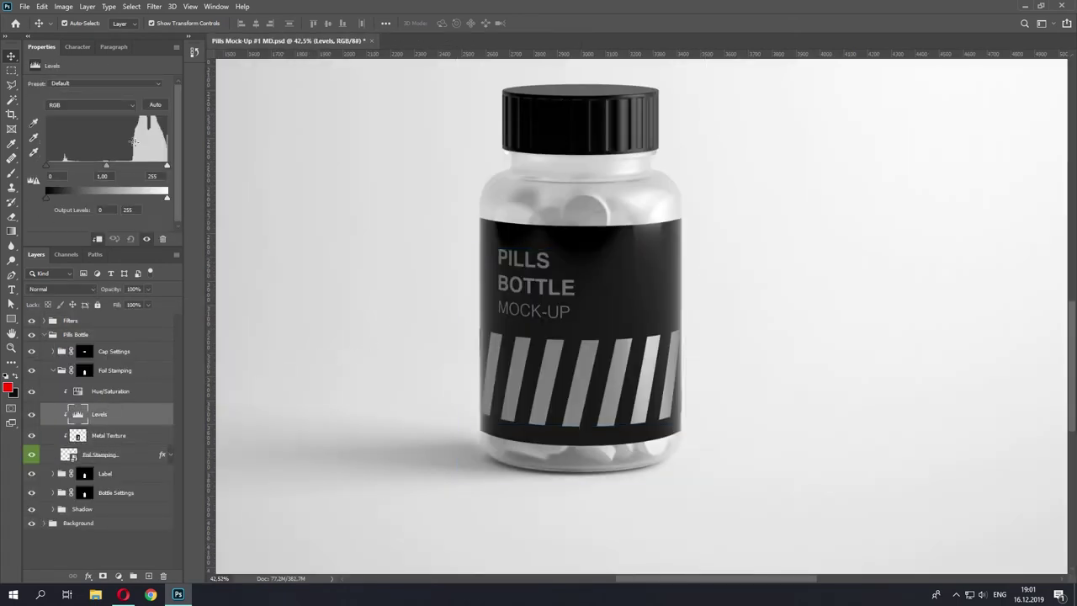
pyautogui.moveTo(106, 165); pyautogui.dragTo(130, 164)
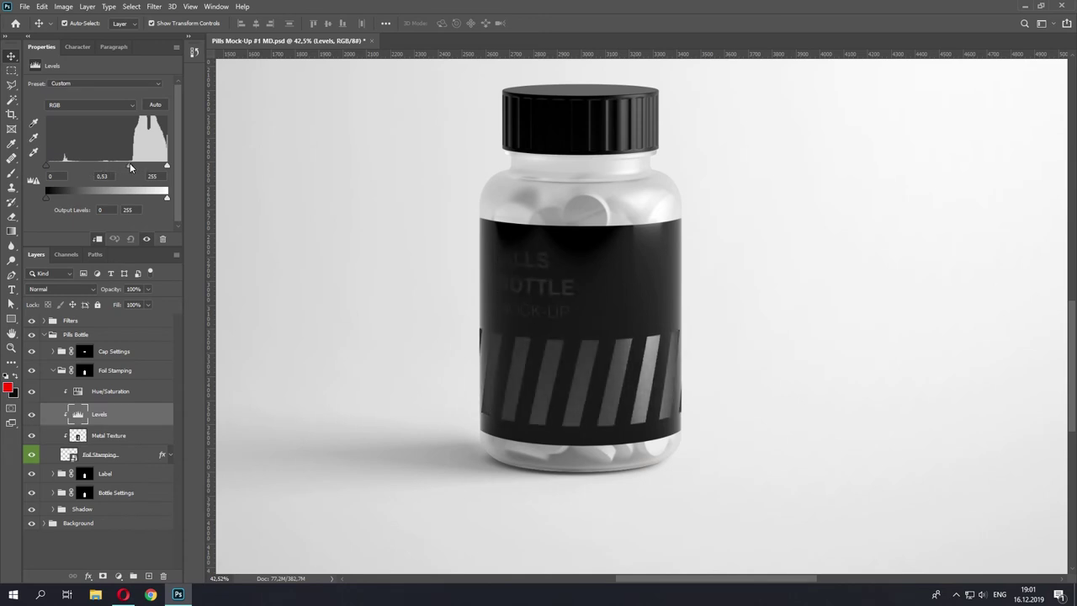
pyautogui.moveTo(51, 166); pyautogui.dragTo(111, 168)
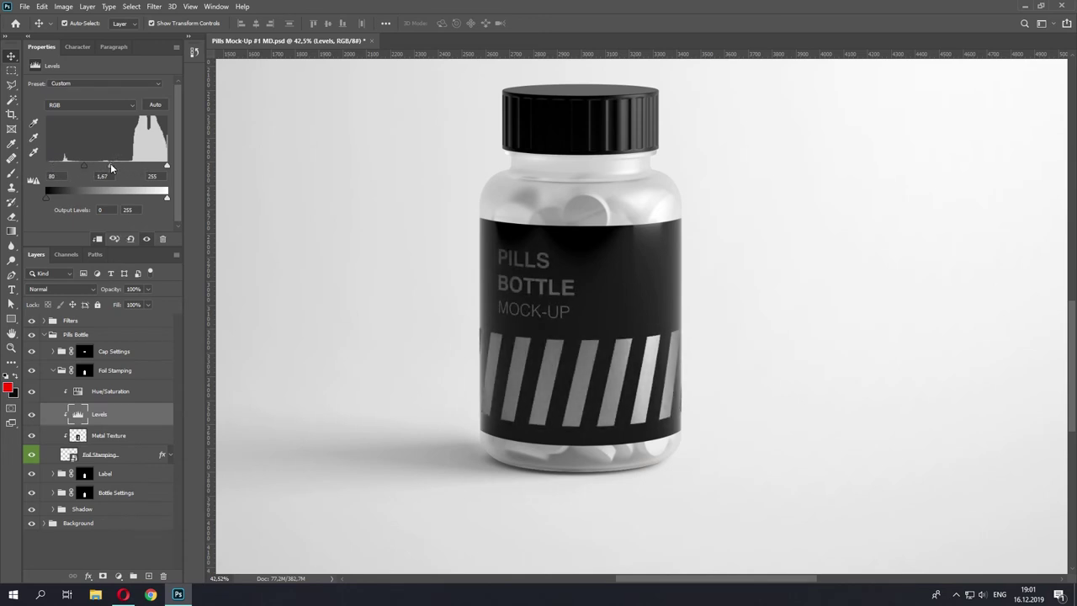
# Tint the foil stamping a muted gold by raising the hue and saturation of its Hue/Saturation adjustment layer.
pyautogui.click(118, 395)
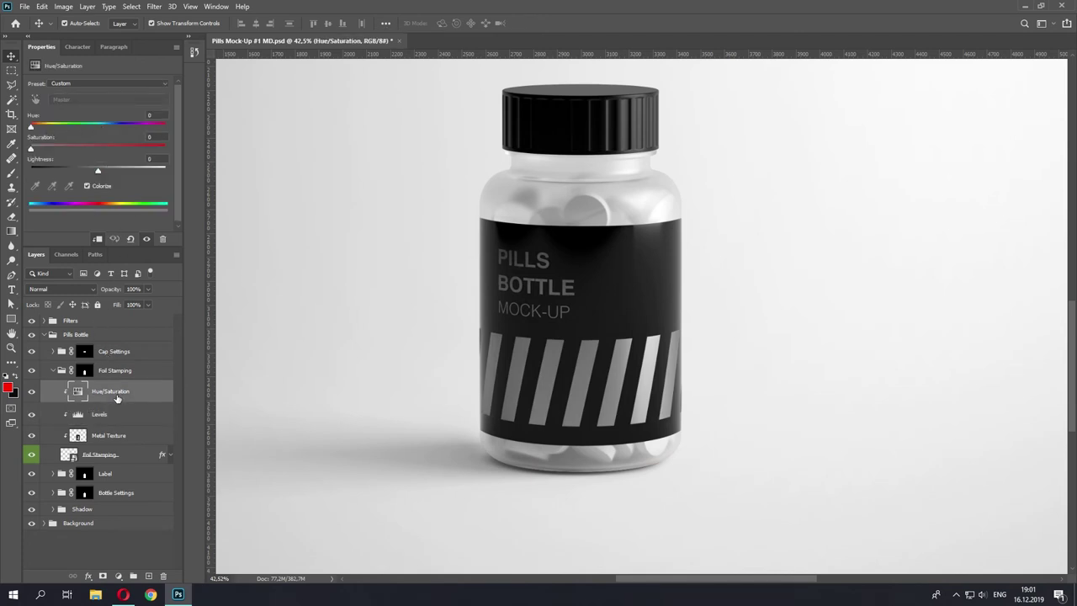
pyautogui.moveTo(32, 149); pyautogui.dragTo(42, 127)
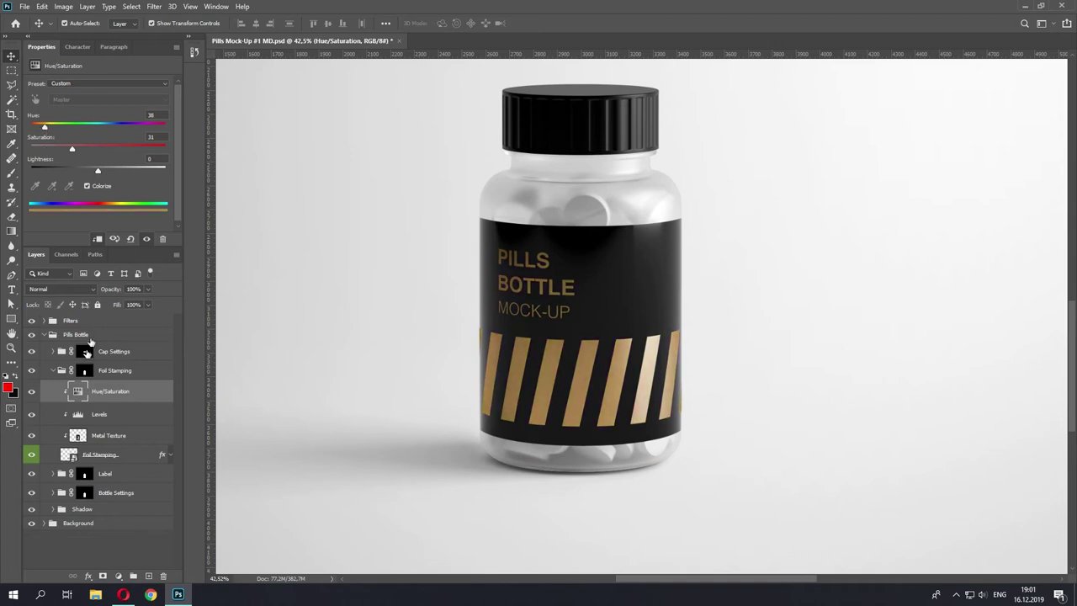
pyautogui.moveTo(74, 154); pyautogui.dragTo(65, 151)
# Set the foil stamping's Levels adjustment to a black input of 0 and midtones of 1.
pyautogui.click(101, 416)
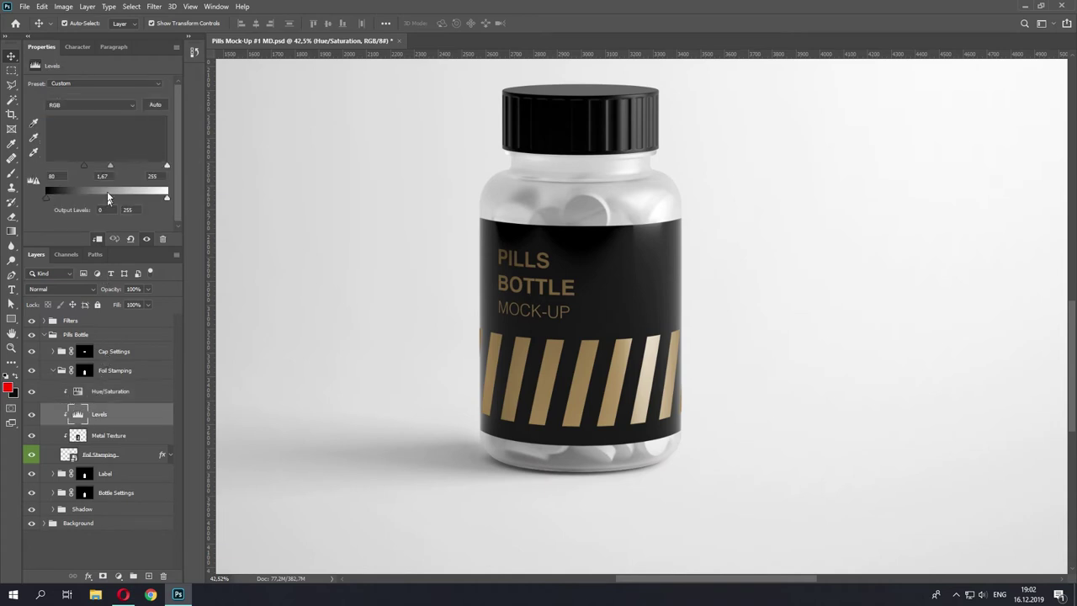
pyautogui.moveTo(105, 166)
pyautogui.mouseDown()
pyautogui.moveTo(82, 175)
pyautogui.moveTo(109, 164)
pyautogui.moveTo(127, 168)
pyautogui.moveTo(106, 168)
pyautogui.moveTo(120, 175)
pyautogui.mouseUp()
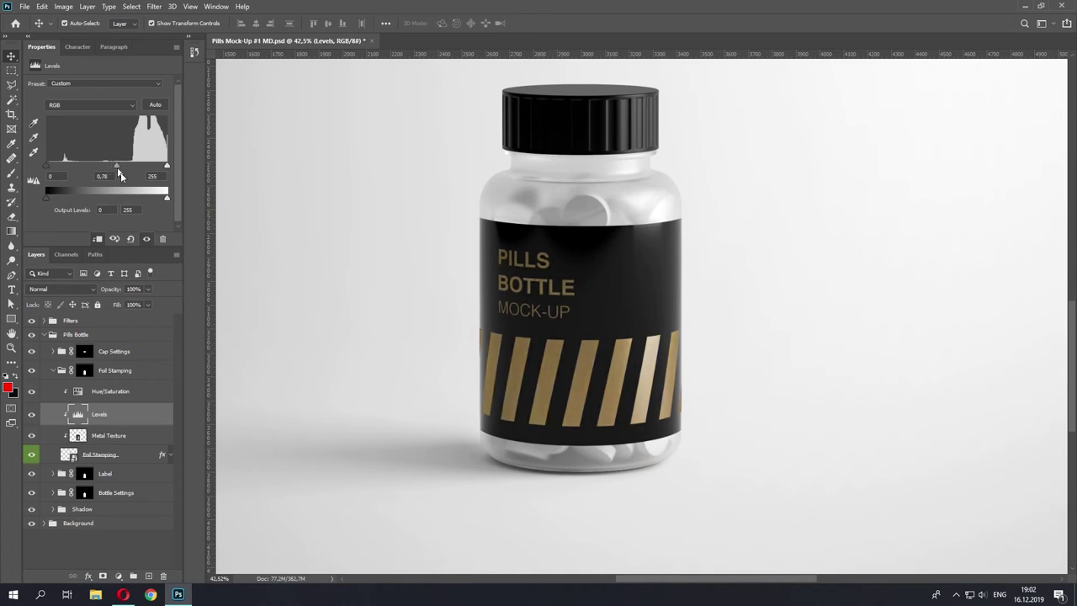
pyautogui.write('1')
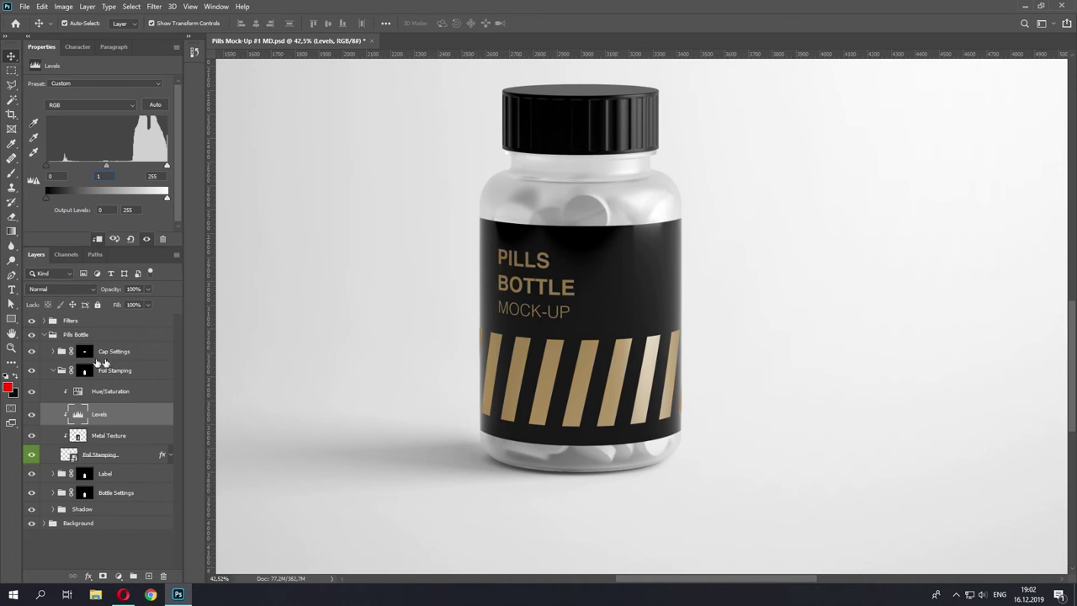
# Collapse the Foil Stamping and Pills Bottle groups and show the whole mock-up at 20% with no layer selected.
pyautogui.click(52, 370)
pyautogui.click(44, 334)
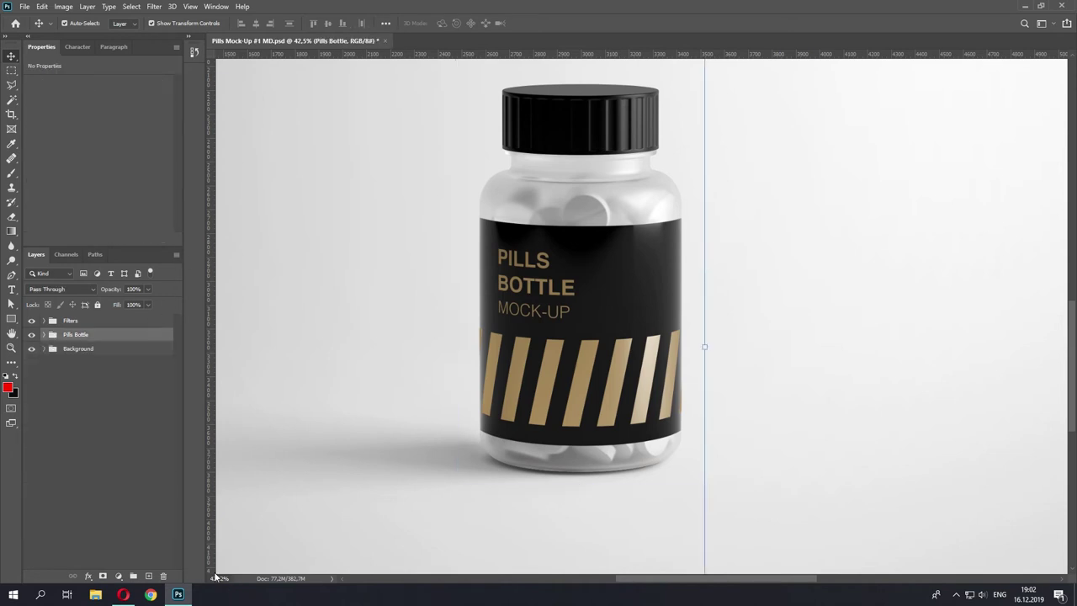
pyautogui.click(217, 578)
pyautogui.write('20')
pyautogui.press('Return')
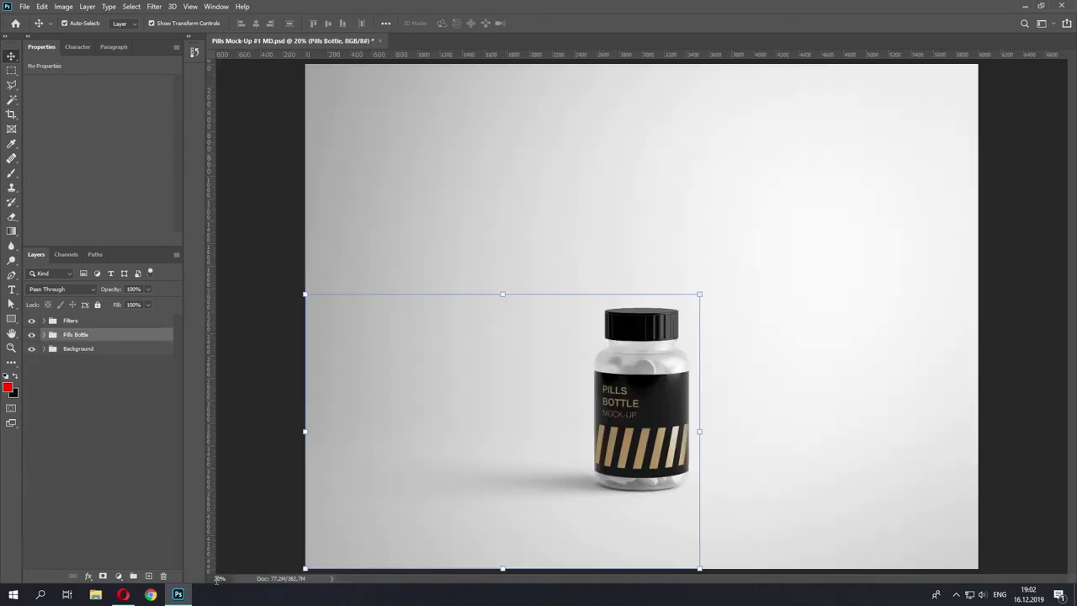
pyautogui.click(275, 293)
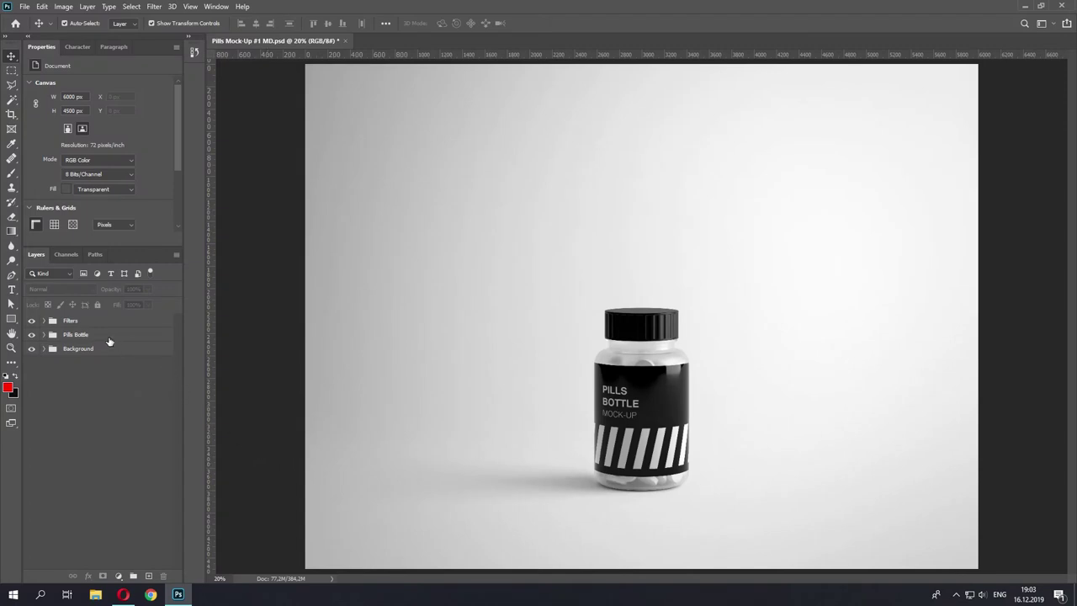
# Expand the Pills Bottle and Label groups and select the label's Reflection Clear layer.
pyautogui.click(109, 340)
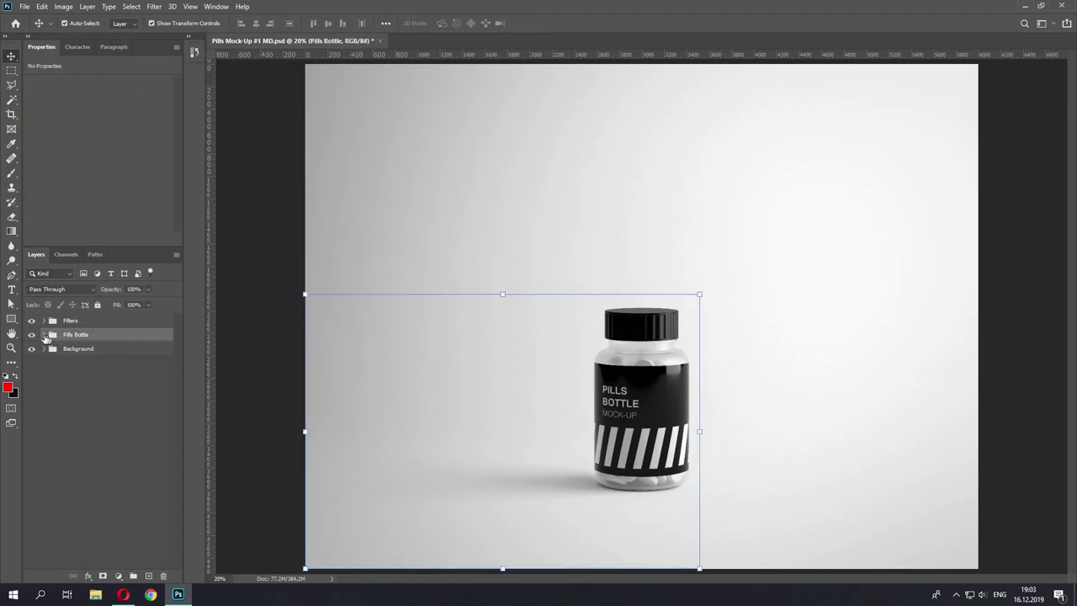
pyautogui.click(43, 335)
pyautogui.click(106, 391)
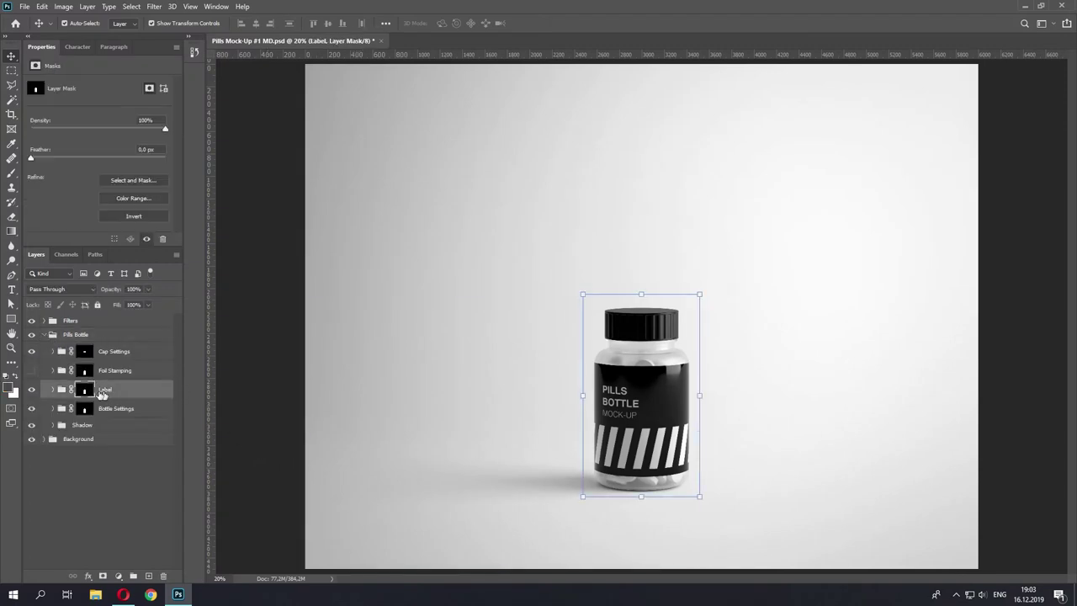
pyautogui.click(53, 390)
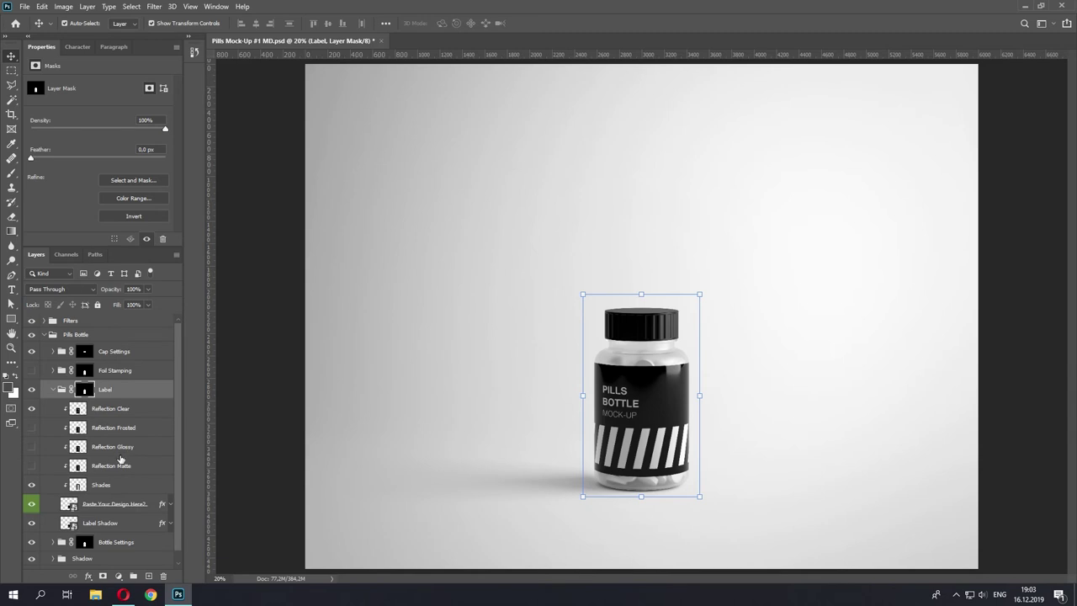
pyautogui.click(121, 410)
pyautogui.hotkey('ctrl', '1')
pyautogui.scroll(-4, 602, 421)
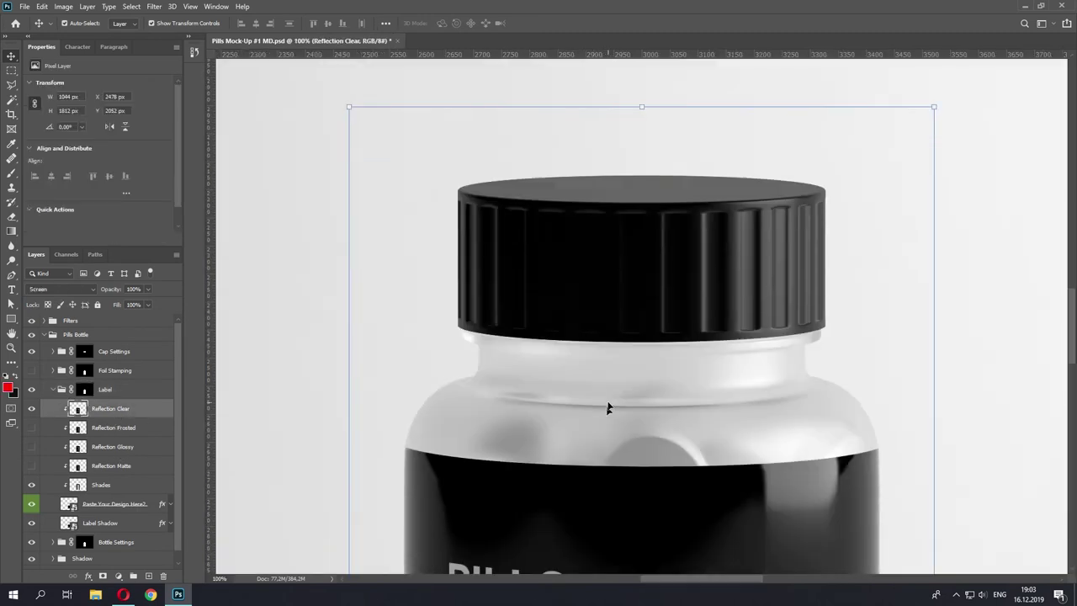
# Compare the label with and without its Reflection Clear layer, leaving that reflection hidden.
pyautogui.scroll(-3, 615, 371)
pyautogui.scroll(-2, 613, 356)
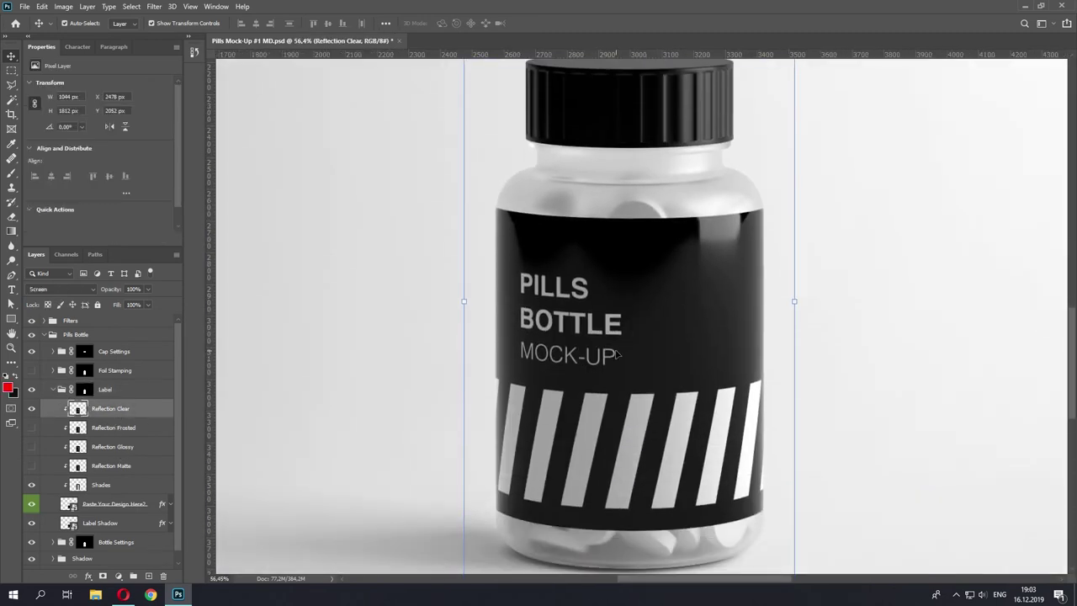
pyautogui.click(32, 409)
pyautogui.click(31, 409)
pyautogui.click(31, 409)
pyautogui.click(31, 409)
pyautogui.click(32, 409)
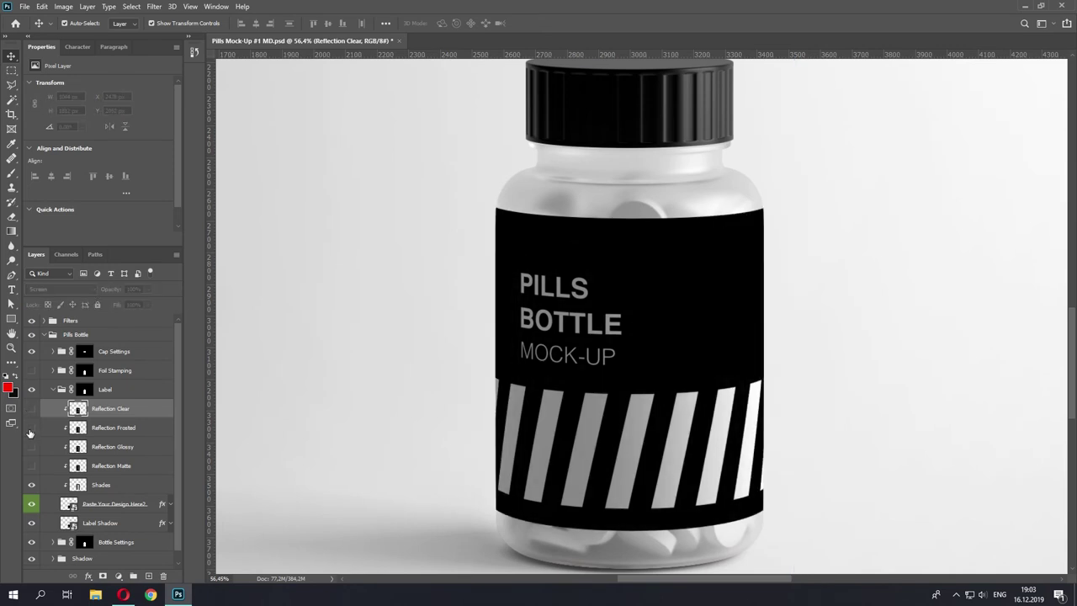
# Preview the label's Frosted, Glossy and Matte reflections one at a time, viewing the matte one at 100%.
pyautogui.click(31, 428)
pyautogui.click(32, 429)
pyautogui.click(31, 447)
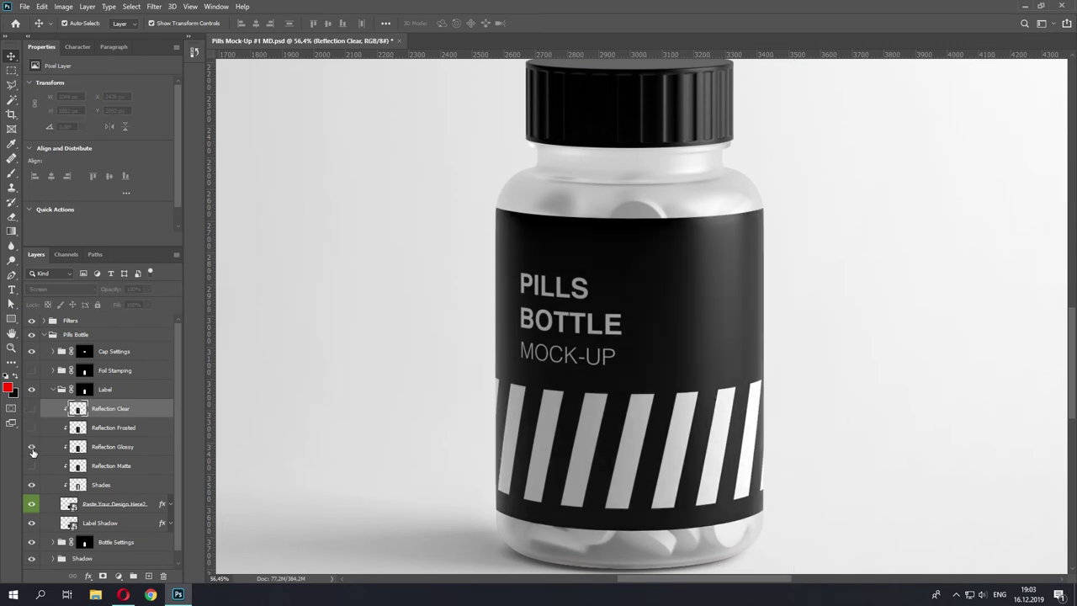
pyautogui.click(32, 450)
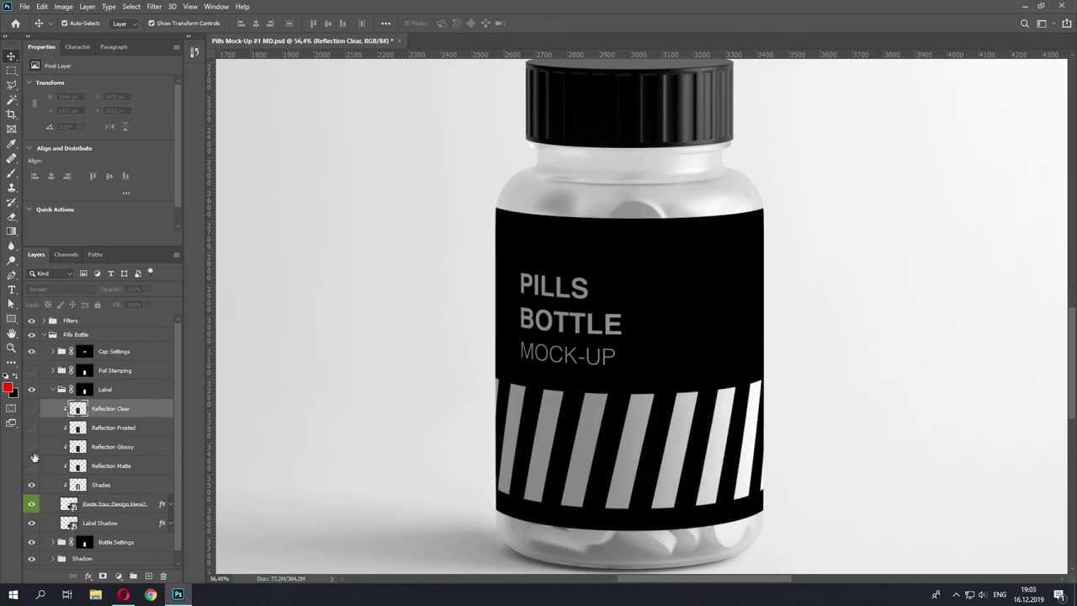
pyautogui.click(32, 467)
pyautogui.hotkey('ctrl', '1')
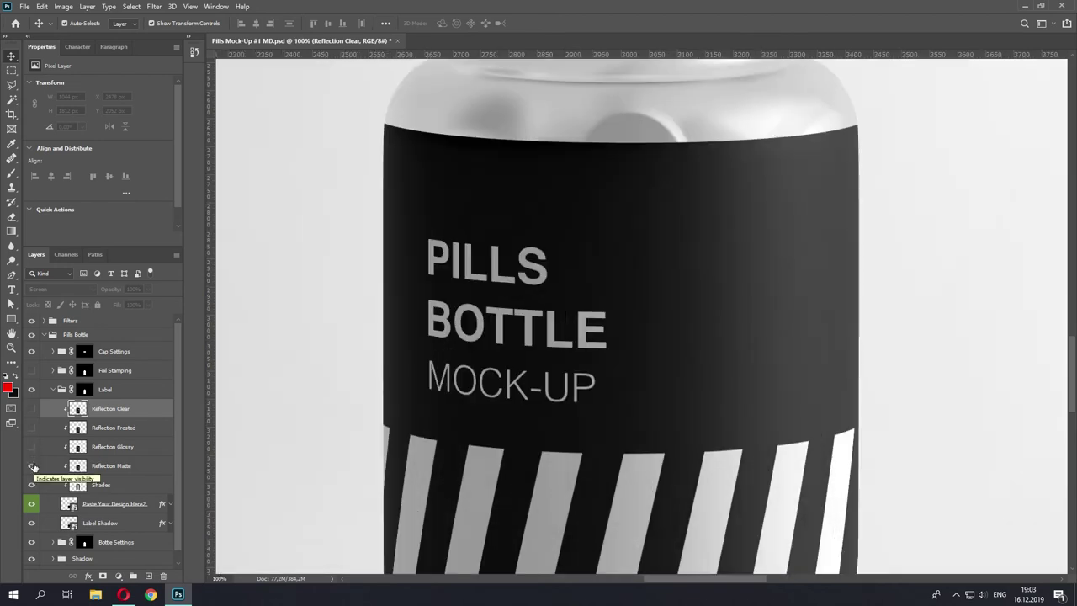
# Replace the matte label reflection with the Glossy and Frosted ones in turn, then restore Reflection Clear.
pyautogui.click(35, 461)
pyautogui.click(32, 449)
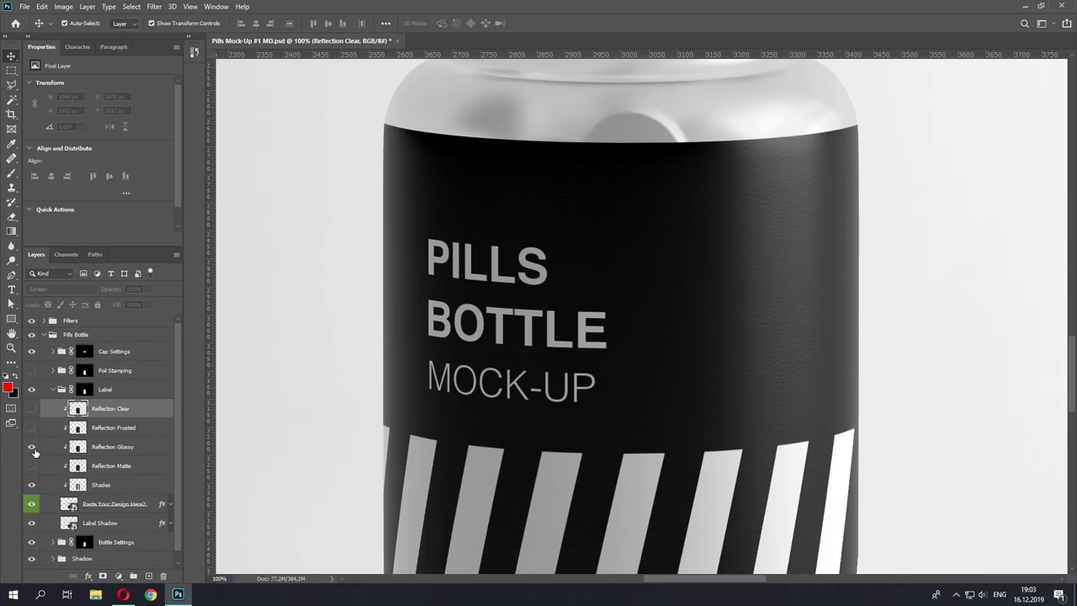
pyautogui.click(32, 449)
pyautogui.click(32, 428)
pyautogui.click(32, 429)
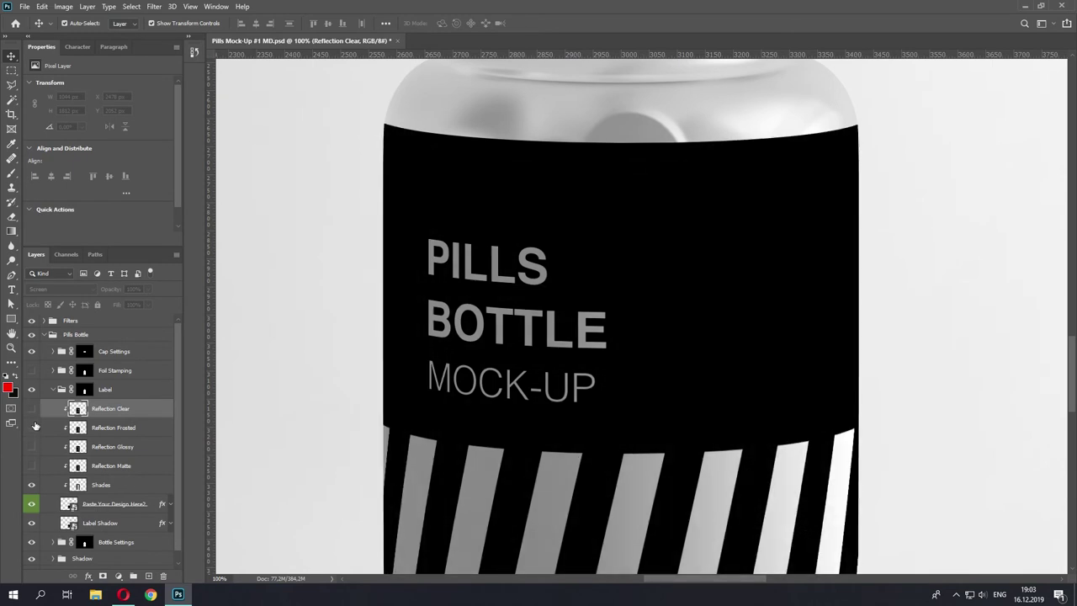
pyautogui.click(32, 409)
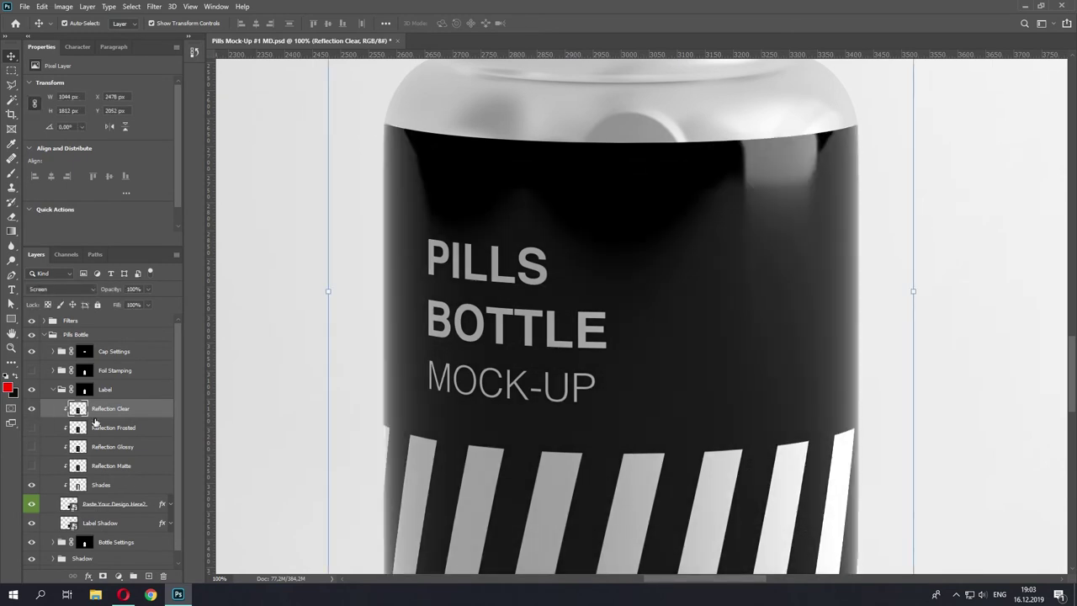
# Select the label's Shades layer and compare the label with and without it.
pyautogui.click(107, 485)
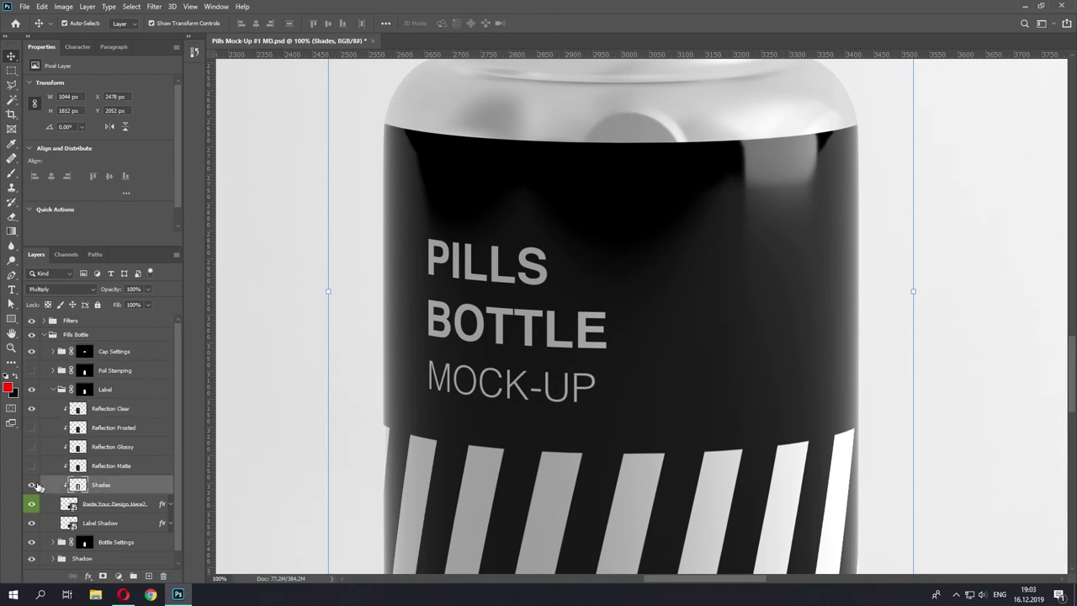
pyautogui.click(32, 486)
pyautogui.click(32, 486)
pyautogui.click(32, 486)
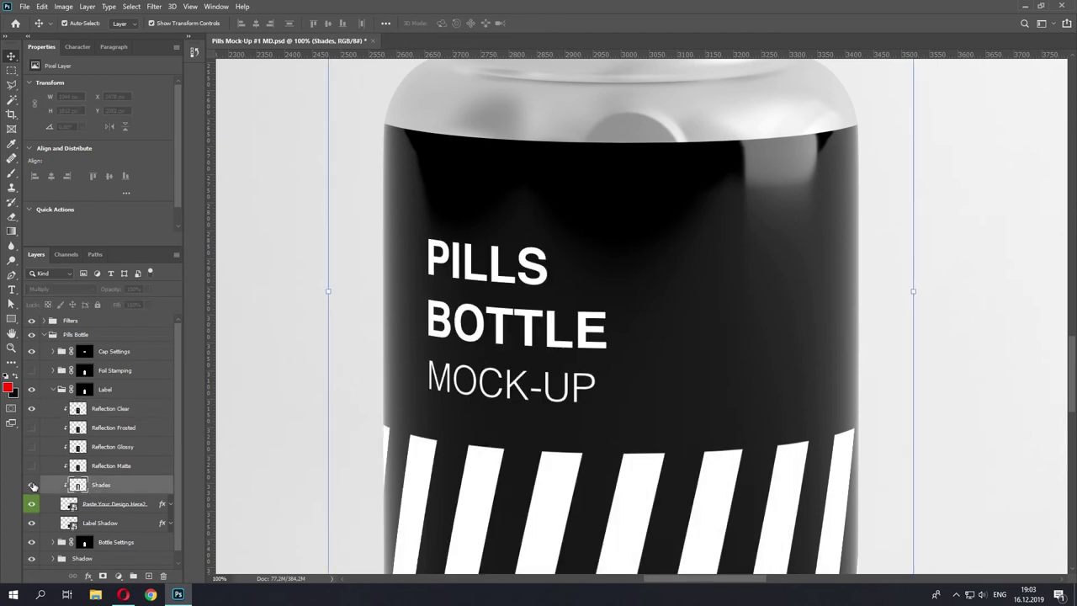
pyautogui.click(32, 485)
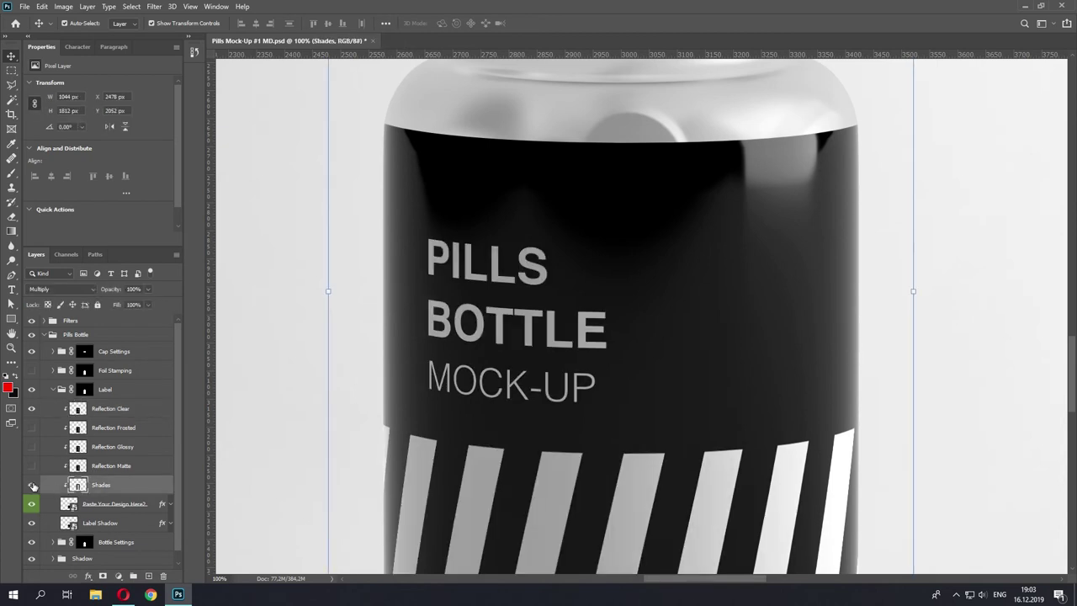
# Lower the opacity of the label's Reflection Clear layer to 75%.
pyautogui.click(117, 410)
pyautogui.click(148, 288)
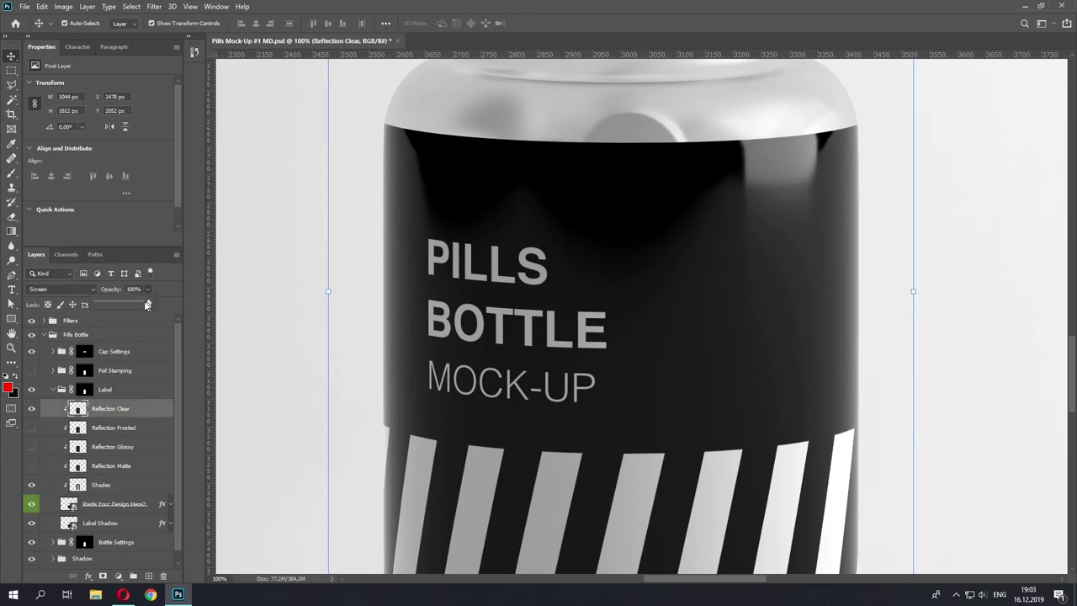
pyautogui.moveTo(144, 300); pyautogui.dragTo(132, 301)
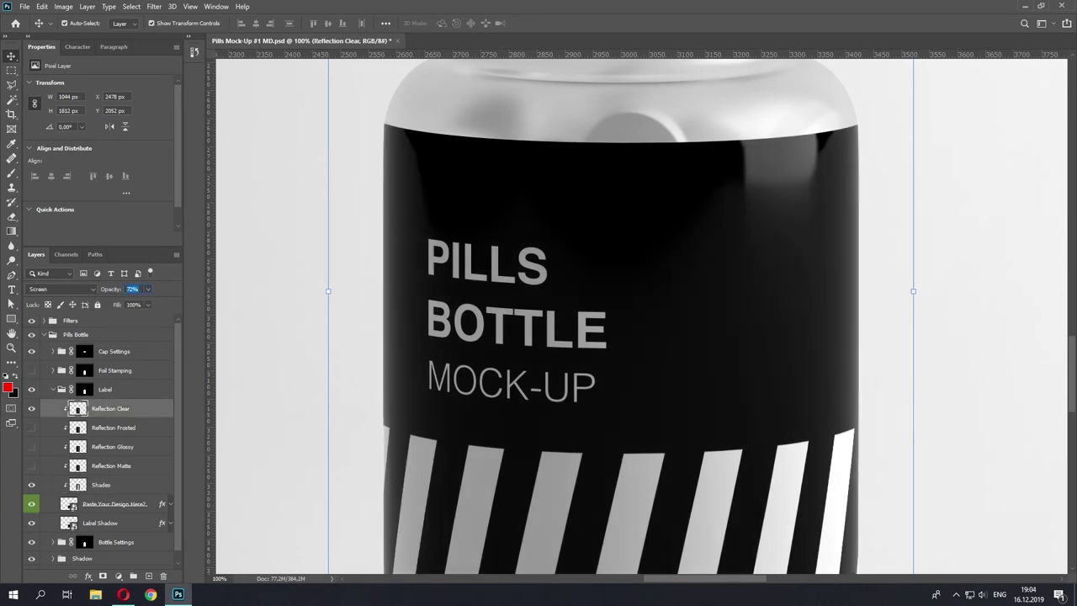
pyautogui.write('75')
pyautogui.press('Return')
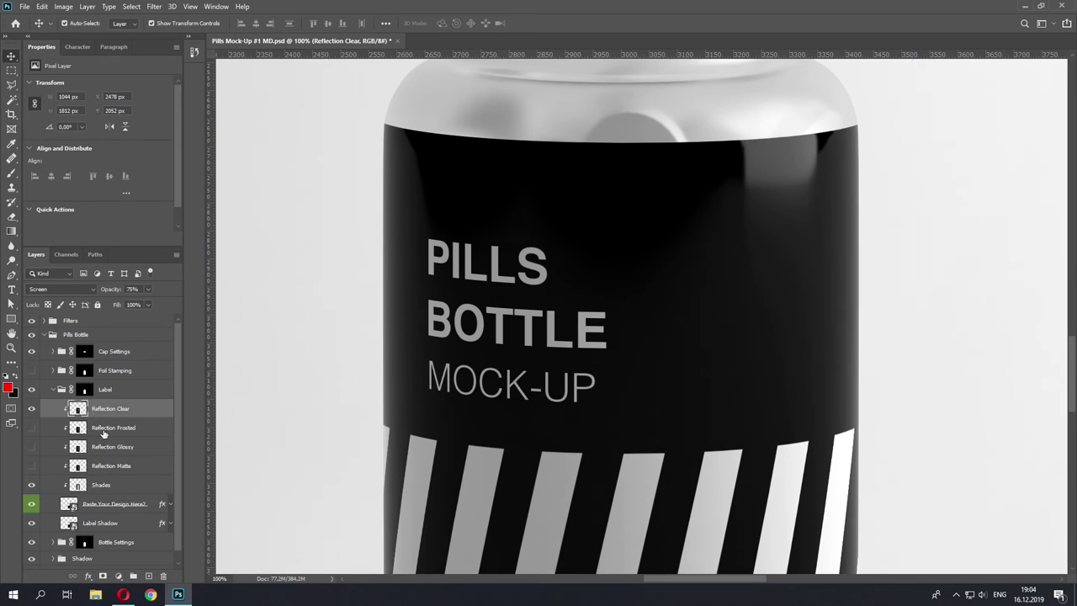
# Select the Label group and collapse both it and the Pills Bottle group.
pyautogui.click(103, 429)
pyautogui.click(62, 390)
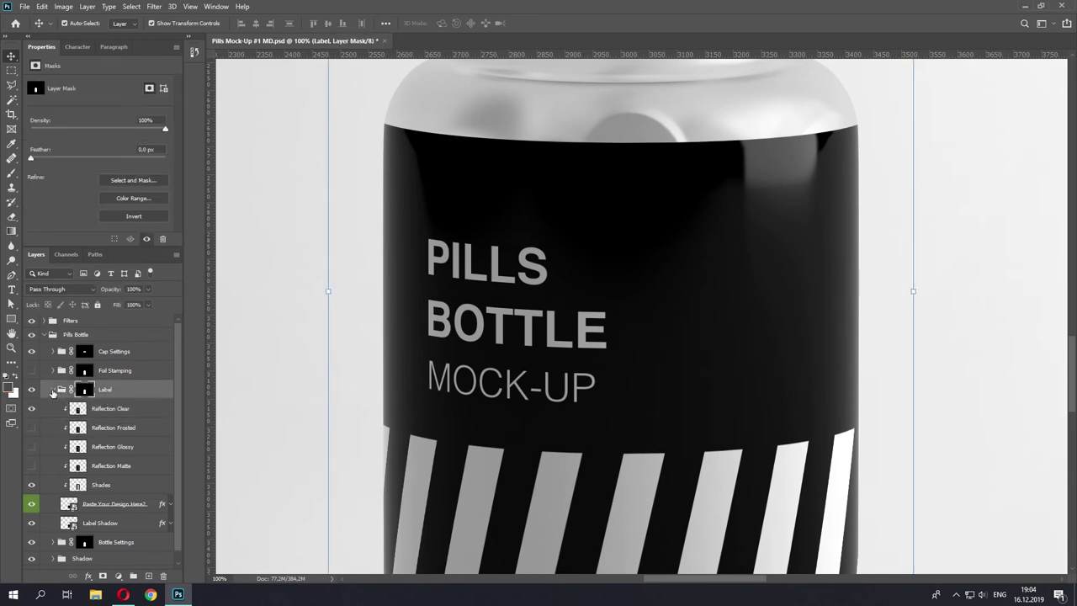
pyautogui.click(53, 390)
pyautogui.click(44, 335)
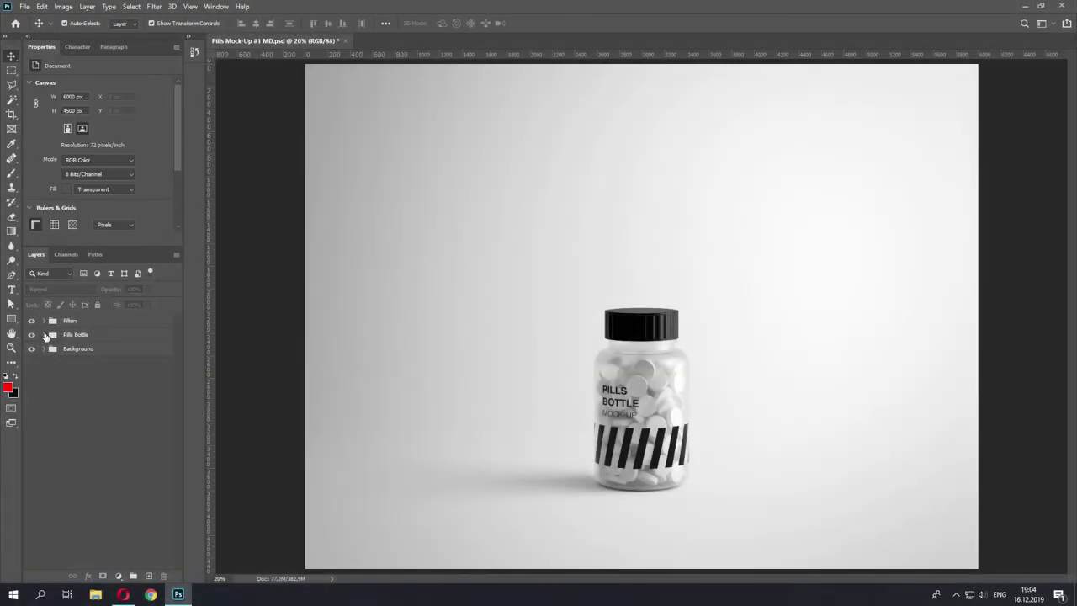
# Expand the Pills Bottle group and select the Cap Settings group.
pyautogui.click(44, 334)
pyautogui.click(43, 335)
pyautogui.click(81, 336)
pyautogui.click(44, 335)
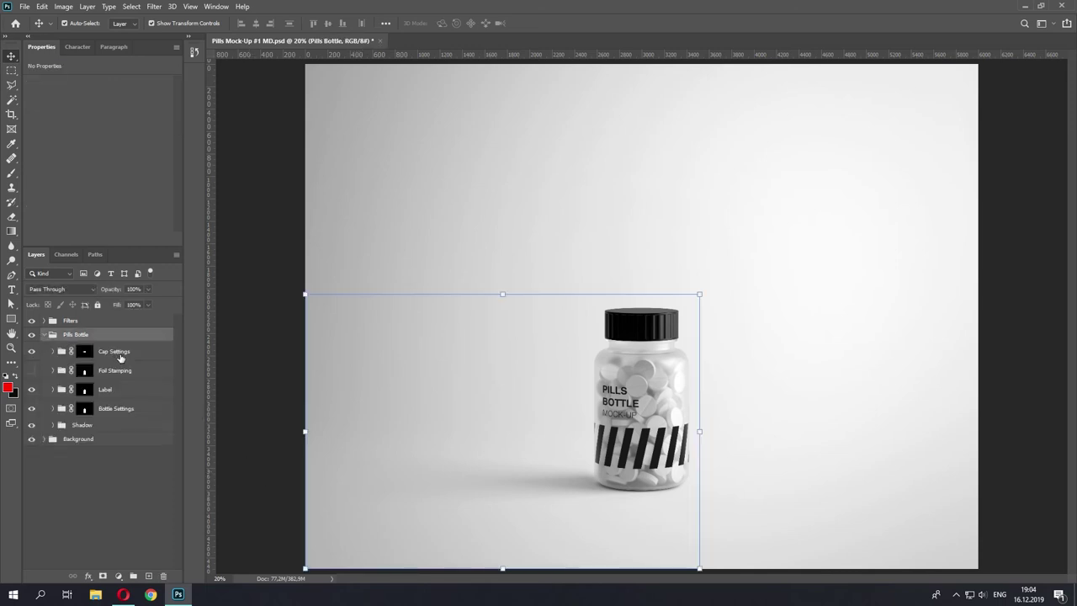
pyautogui.click(118, 357)
# Preview the bottle without its cap by hiding the Cap Settings group, and leave the cap visible in place.
pyautogui.click(32, 351)
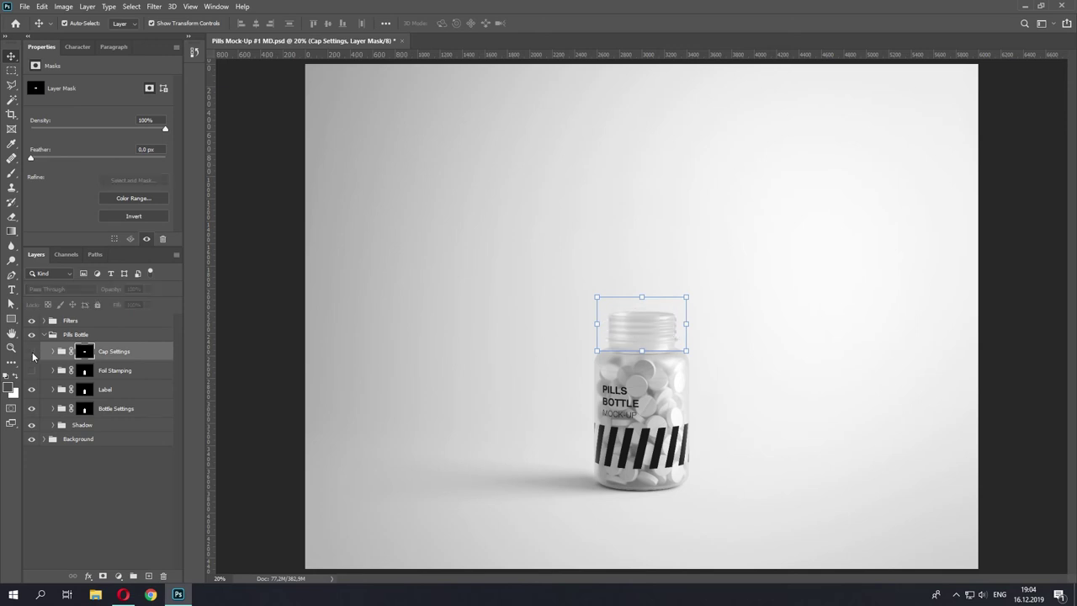
pyautogui.click(33, 354)
pyautogui.click(33, 354)
pyautogui.click(33, 355)
pyautogui.moveTo(628, 344); pyautogui.dragTo(578, 291)
pyautogui.hotkey('ctrl', 'z')
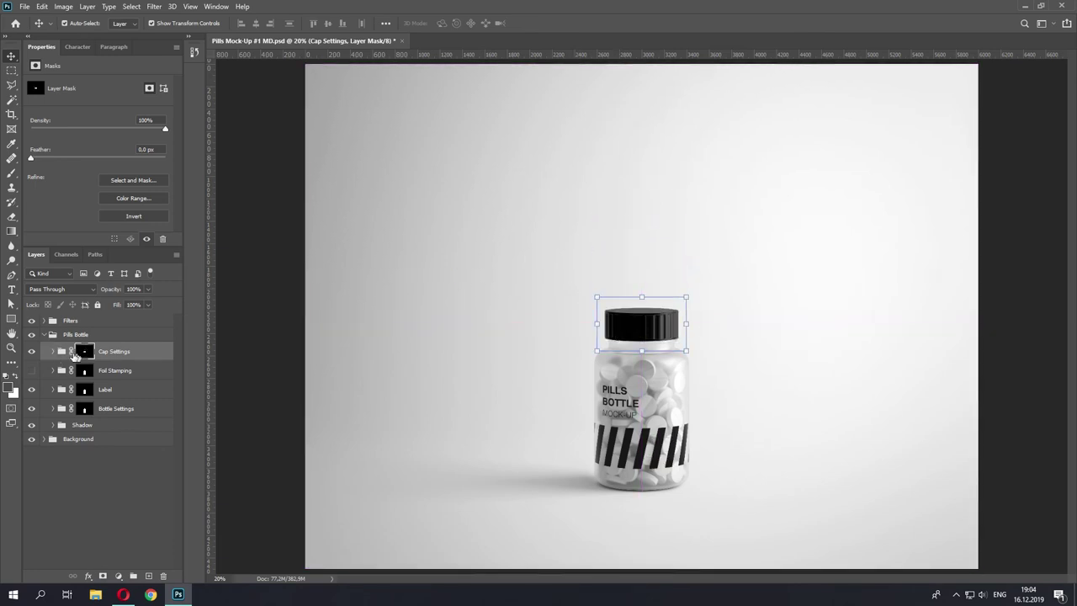
# Expand the Cap Settings group and recolor its Cap Color layer to a medium green.
pyautogui.click(54, 353)
pyautogui.click(71, 447)
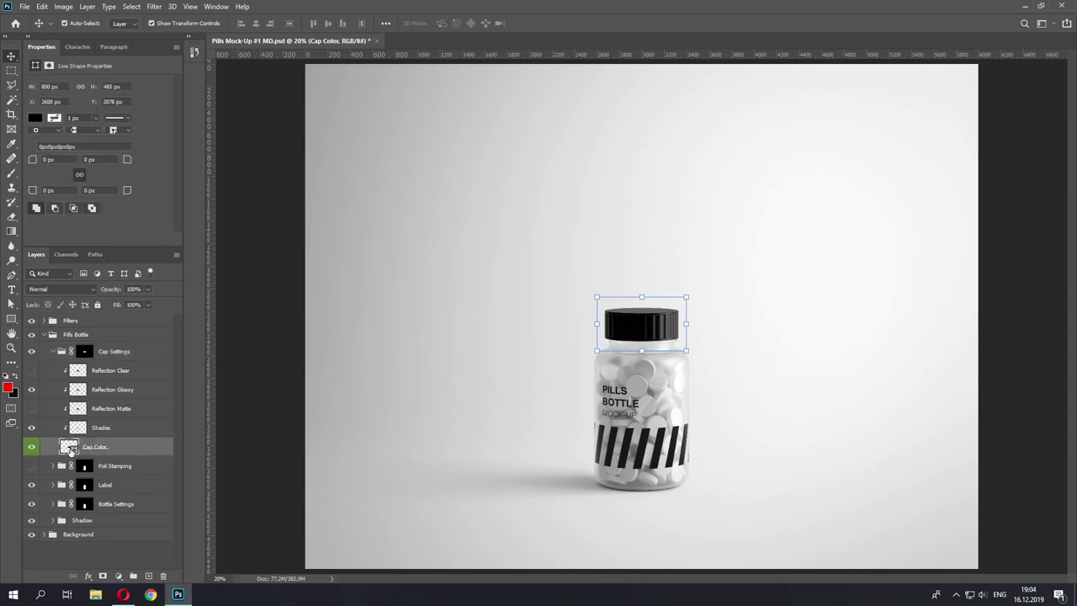
pyautogui.doubleClick(70, 448)
pyautogui.moveTo(265, 237); pyautogui.dragTo(300, 196)
pyautogui.click(315, 252)
pyautogui.moveTo(300, 253)
pyautogui.mouseDown()
pyautogui.moveTo(318, 275)
pyautogui.moveTo(333, 233)
pyautogui.mouseUp()
pyautogui.click(413, 169)
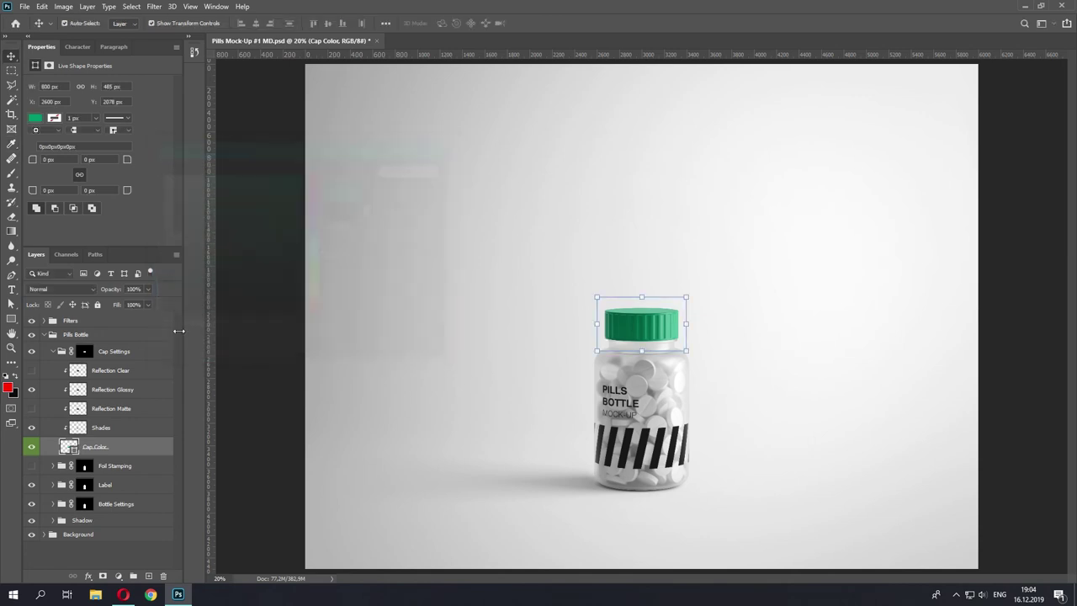
# Try adjusting the opacity of the cap's Shades layer, keeping it at 100%.
pyautogui.click(114, 430)
pyautogui.click(148, 289)
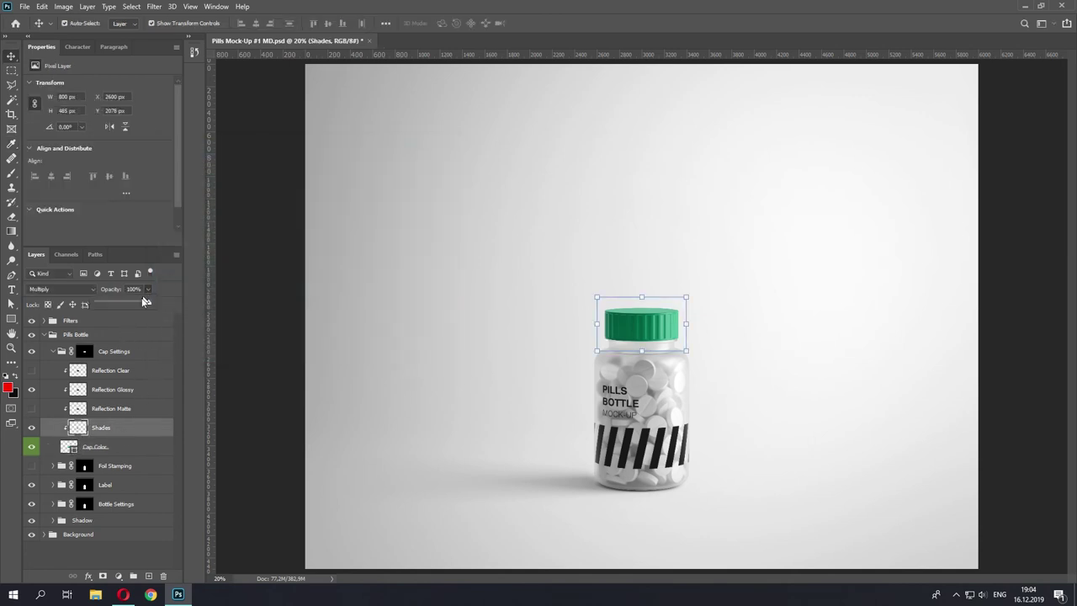
pyautogui.moveTo(150, 301); pyautogui.dragTo(244, 305)
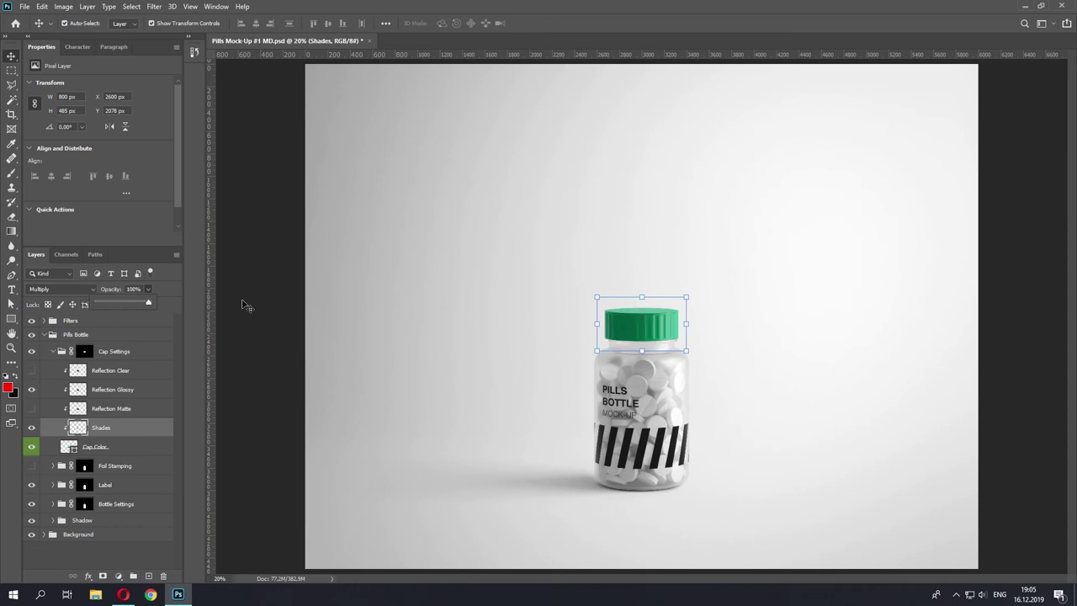
# Select the cap's Reflection Glossy layer and compare the cap close up with and without it.
pyautogui.click(109, 409)
pyautogui.click(114, 391)
pyautogui.scroll(5, 660, 331)
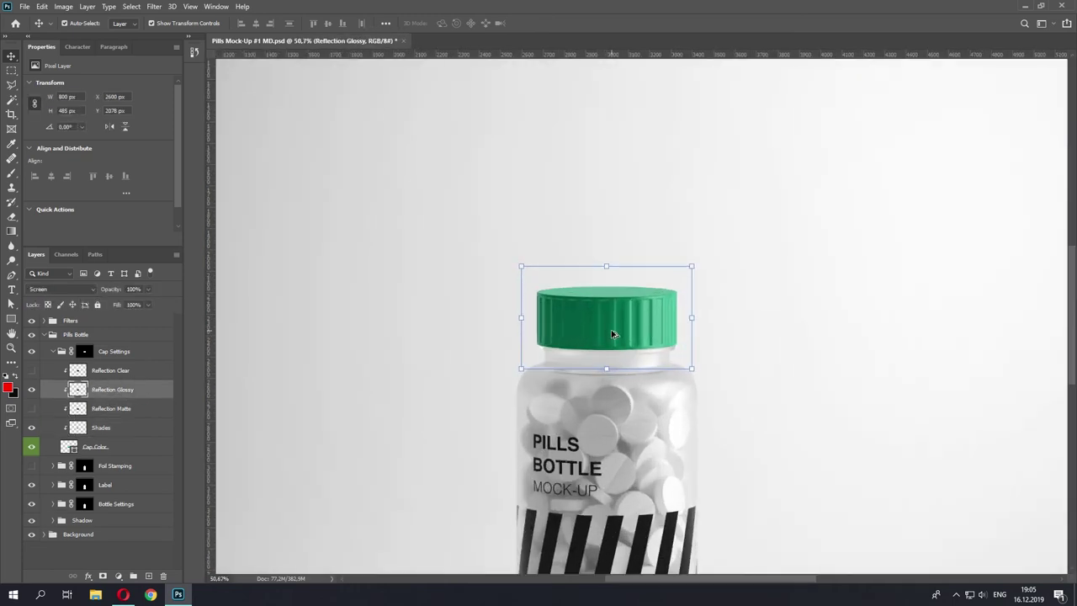
pyautogui.click(32, 391)
pyautogui.click(32, 390)
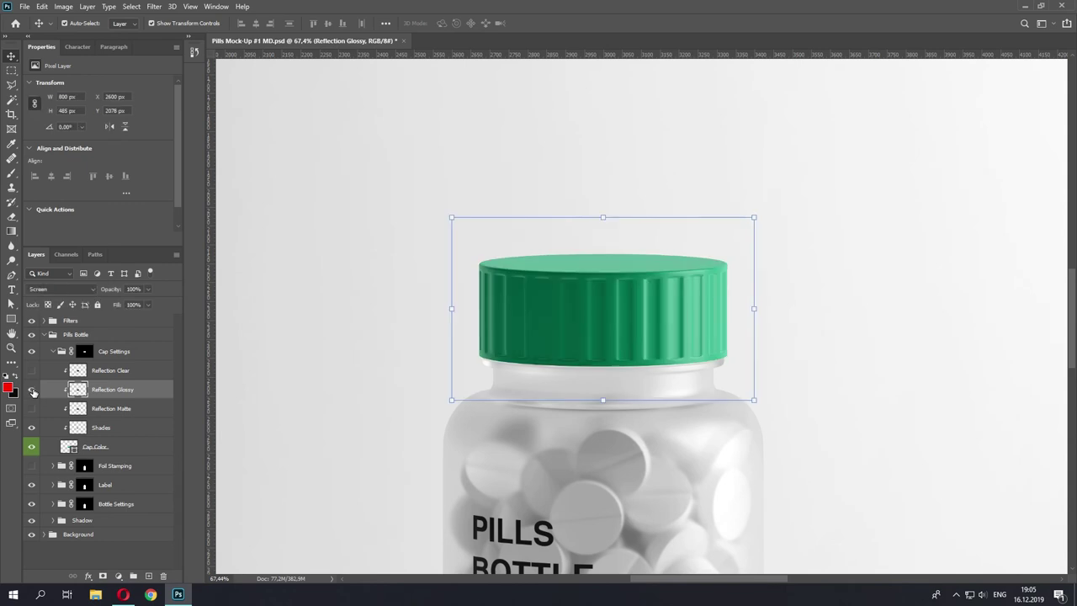
pyautogui.click(32, 391)
pyautogui.click(32, 390)
pyautogui.click(32, 391)
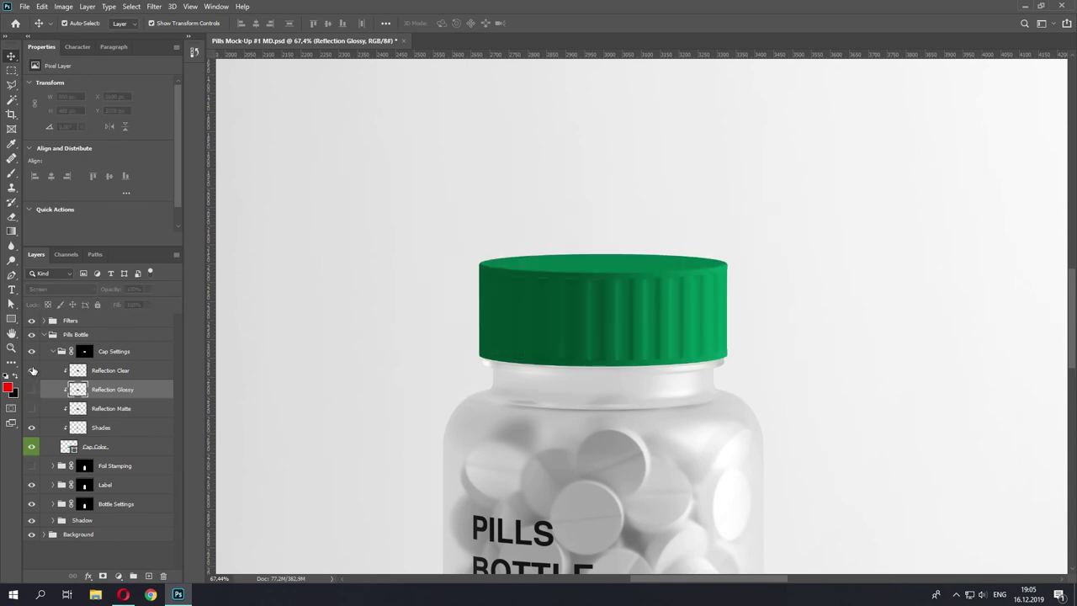
# Compare the cap's Clear, Glossy and Matte reflections, leaving only Reflection Clear visible and selected.
pyautogui.click(32, 370)
pyautogui.click(32, 370)
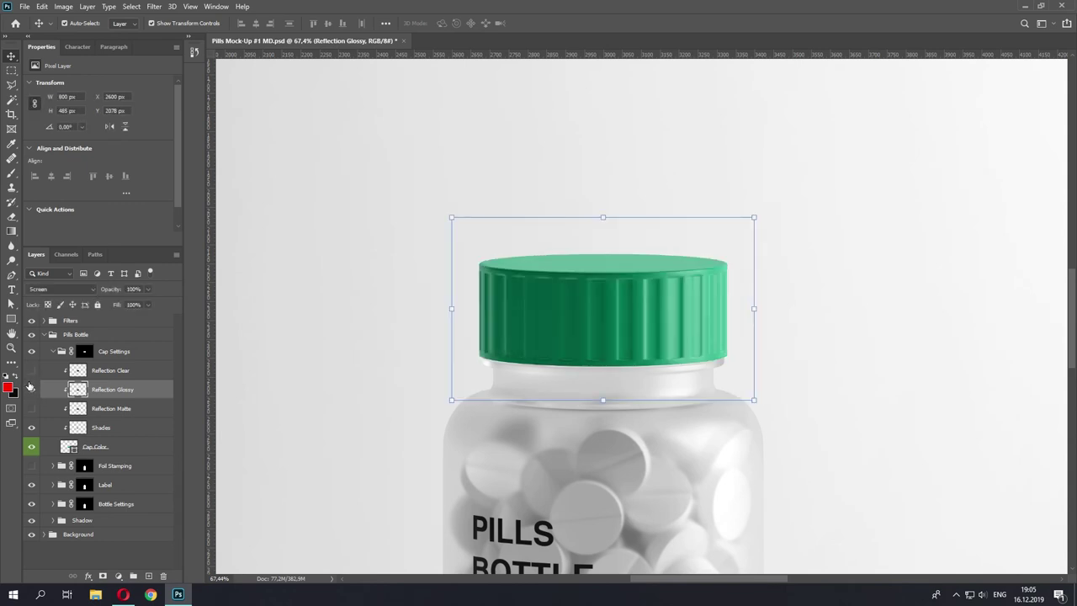
pyautogui.click(31, 408)
pyautogui.click(31, 408)
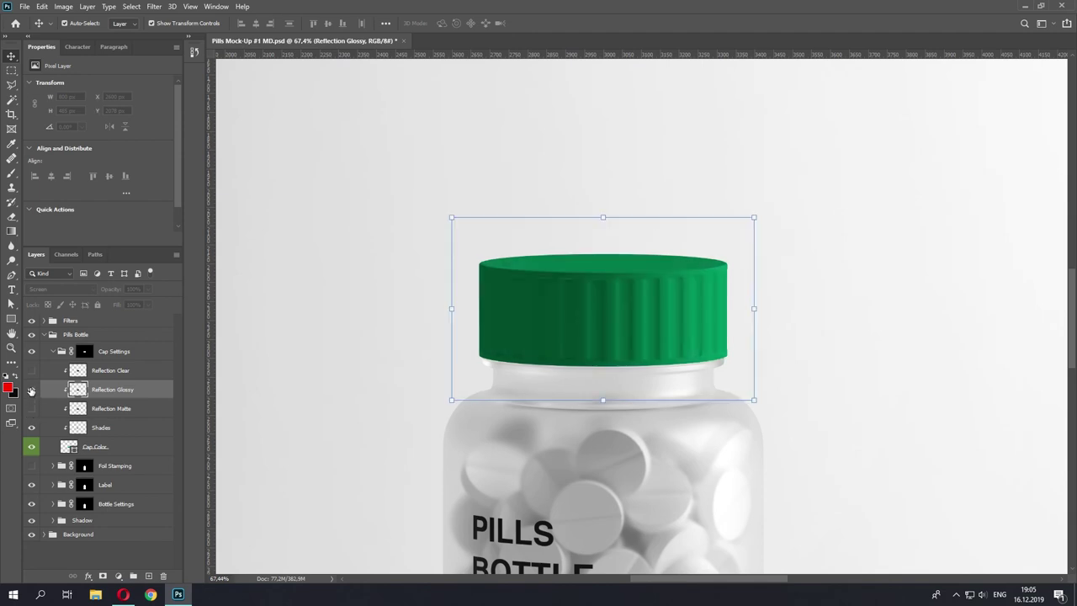
pyautogui.click(31, 408)
pyautogui.click(31, 408)
pyautogui.click(32, 370)
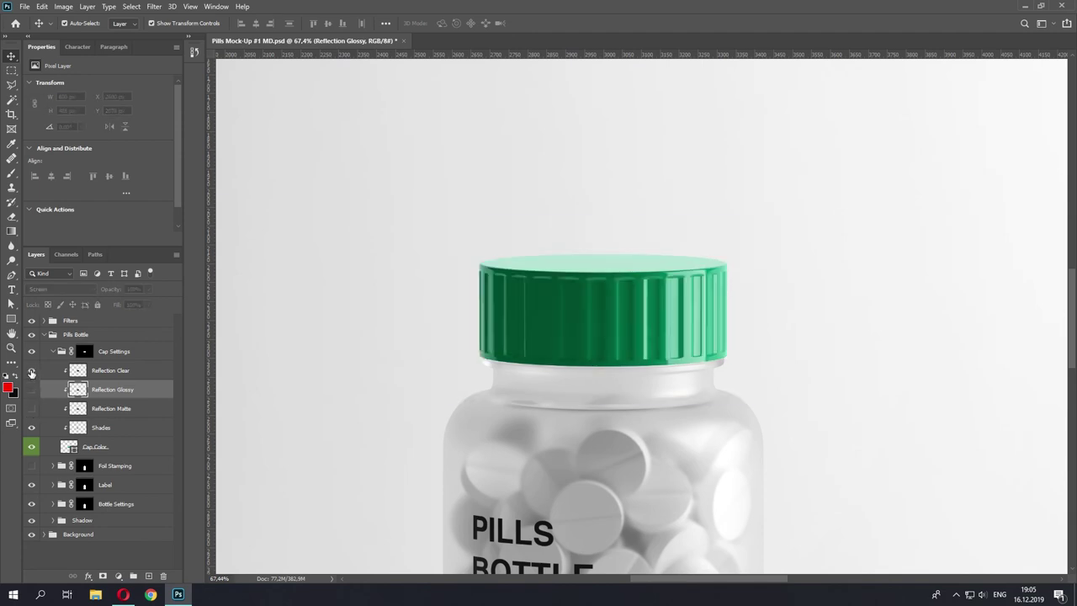
pyautogui.click(114, 372)
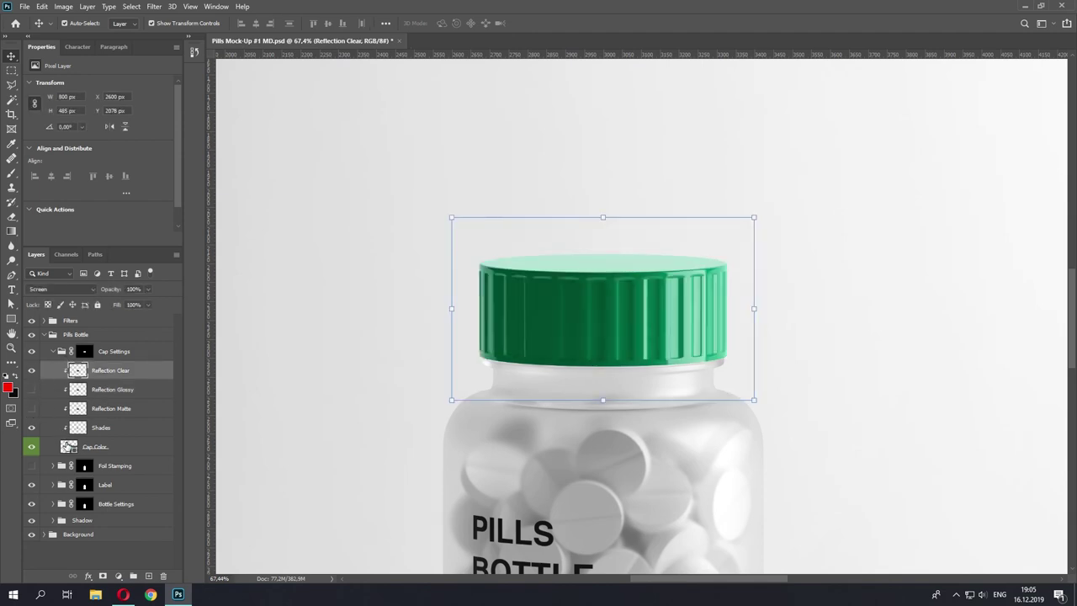
# Set the Cap Color layer to black, 000000.
pyautogui.doubleClick(67, 446)
pyautogui.write('000000')
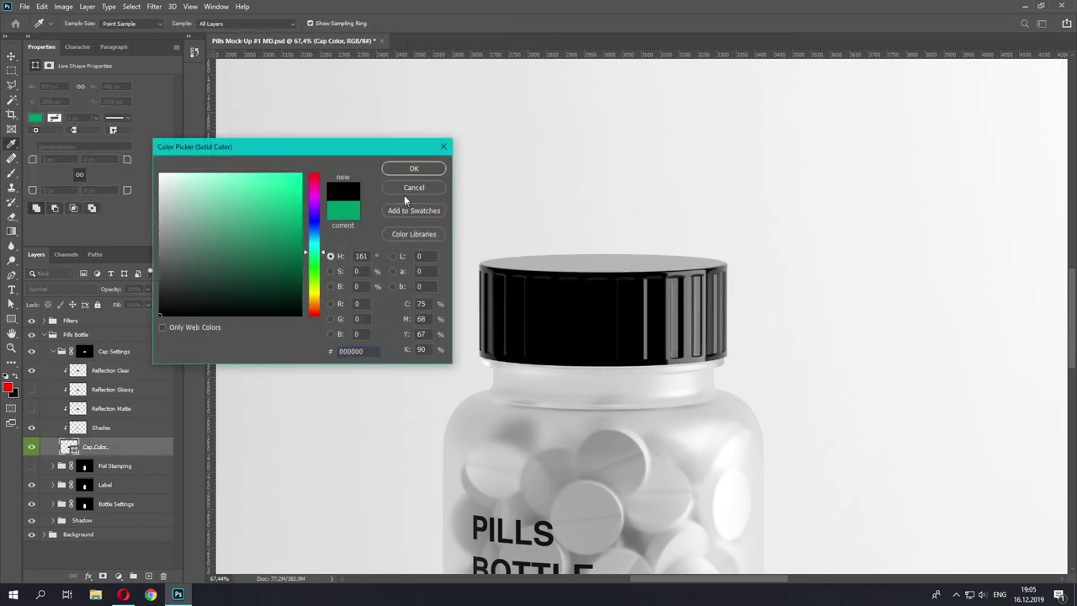
pyautogui.click(407, 169)
# Lower the opacity of the cap's Reflection Clear layer to 75%.
pyautogui.click(101, 372)
pyautogui.click(148, 289)
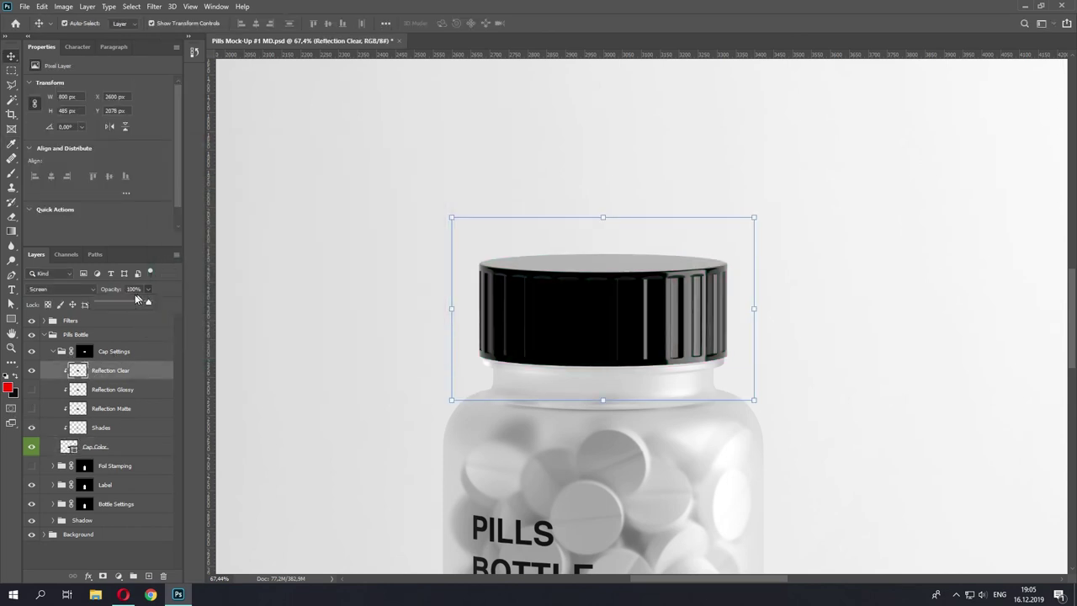
pyautogui.moveTo(136, 299); pyautogui.dragTo(133, 302)
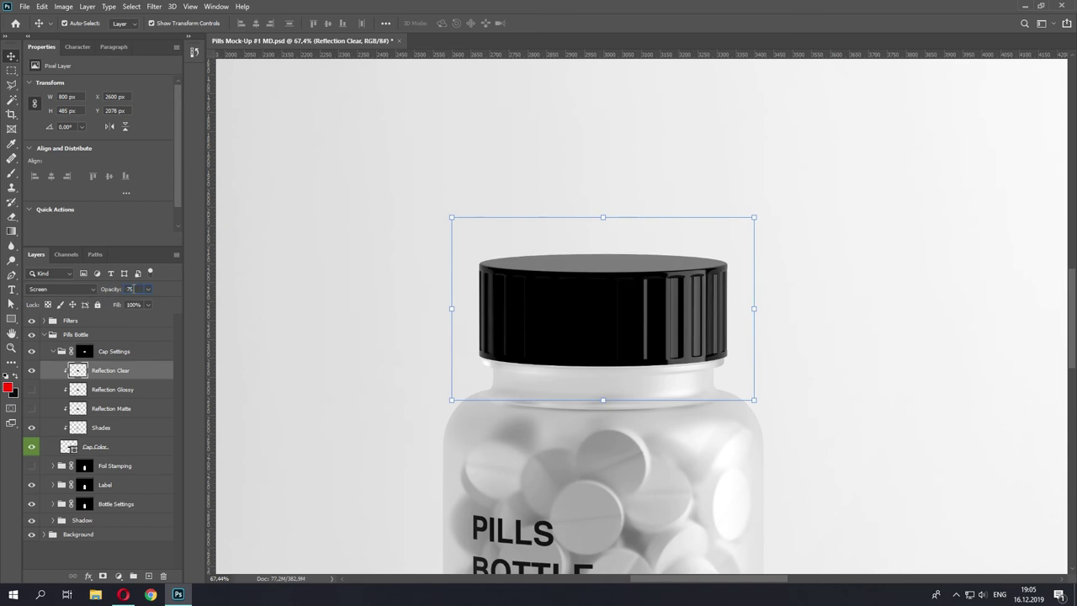
# Collapse the Cap Settings and Pills Bottle groups.
pyautogui.click(118, 353)
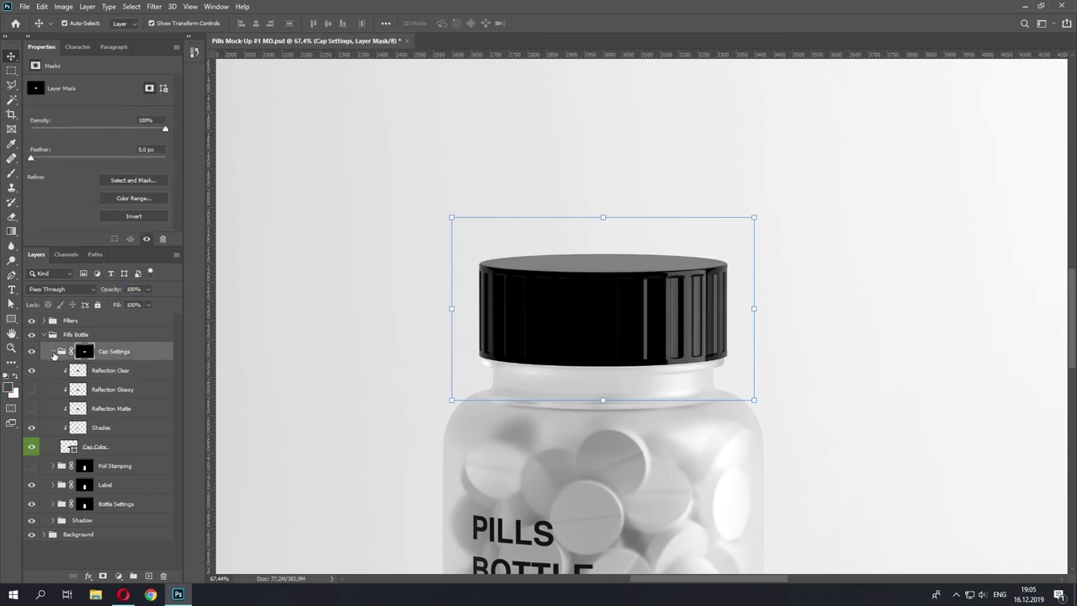
pyautogui.click(53, 351)
pyautogui.click(43, 335)
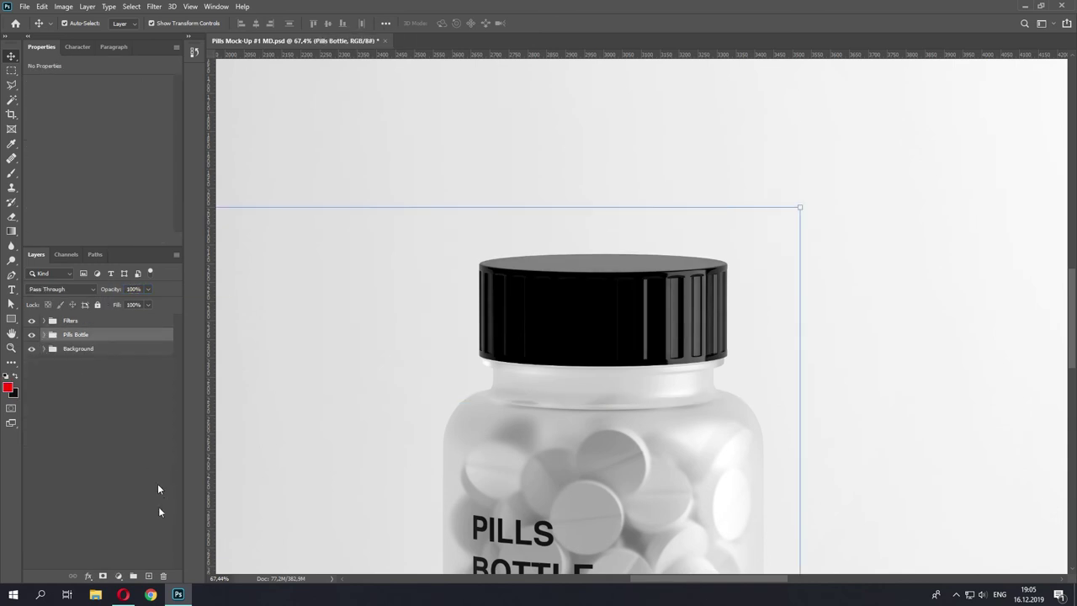
# Set the document zoom to 20% to show the whole mock-up and deselect the Pills Bottle group.
pyautogui.press('i')
pyautogui.doubleClick(215, 579)
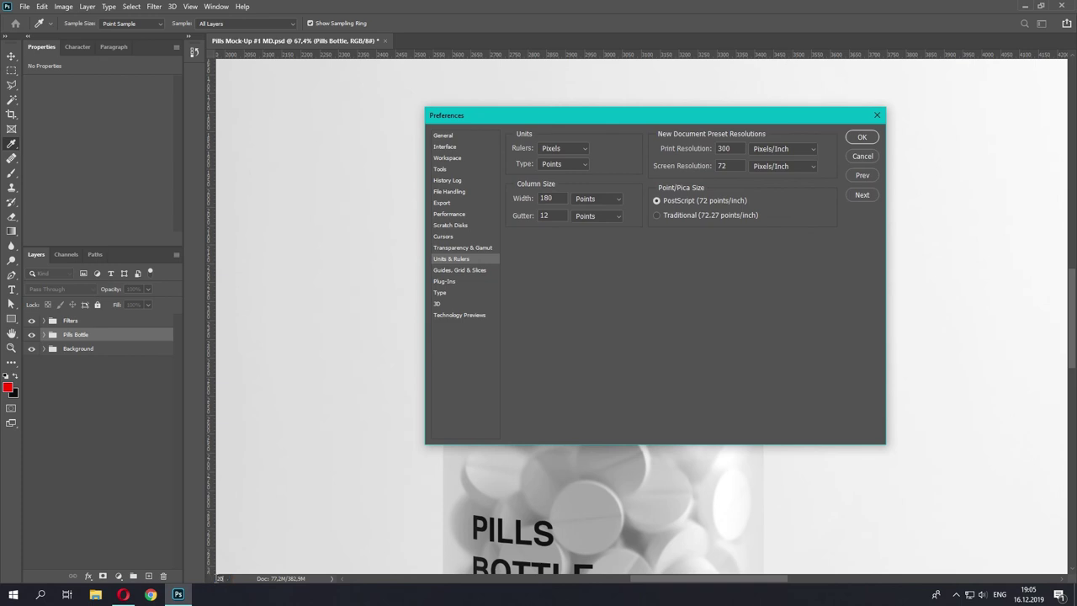
pyautogui.click(860, 140)
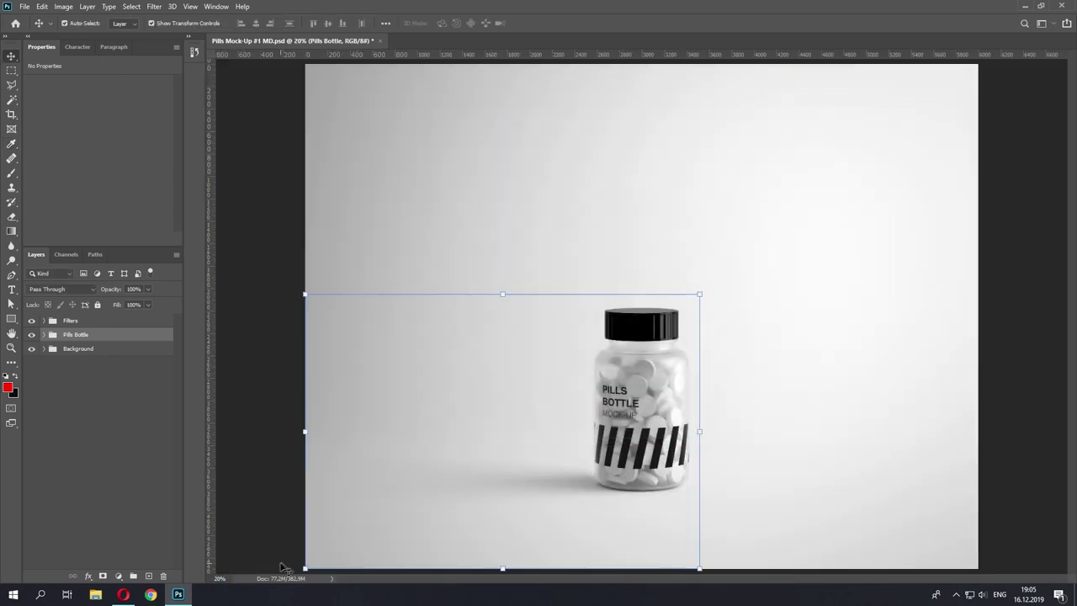
pyautogui.click(271, 231)
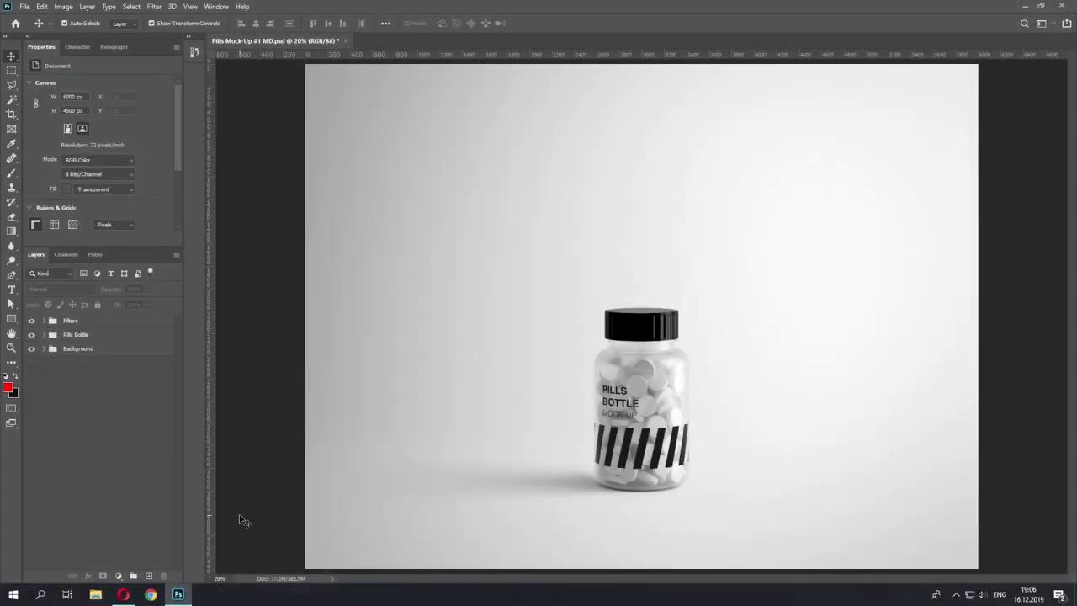
# Expand the Shadow group inside Pills Bottle and adjust the opacity of its Shadow_Overlay and Shadow layers.
pyautogui.click(44, 334)
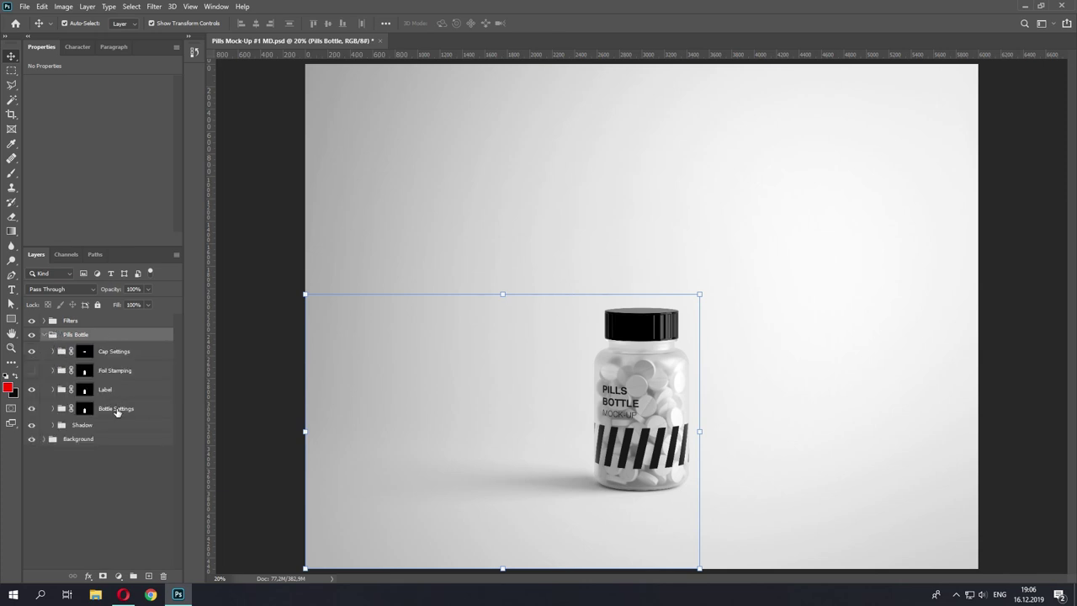
pyautogui.click(117, 411)
pyautogui.click(118, 425)
pyautogui.click(54, 426)
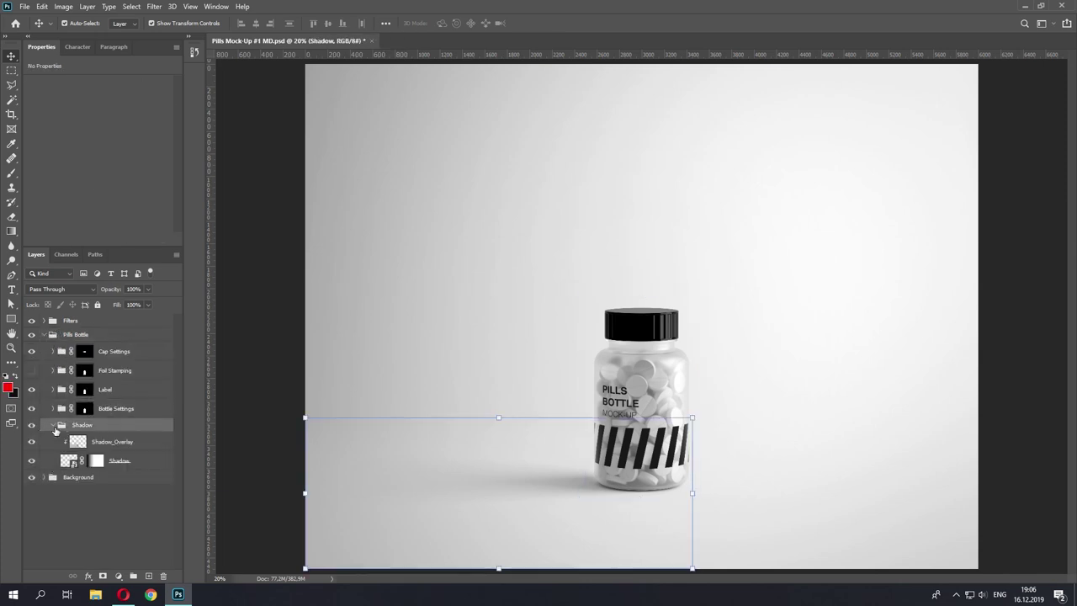
pyautogui.click(124, 444)
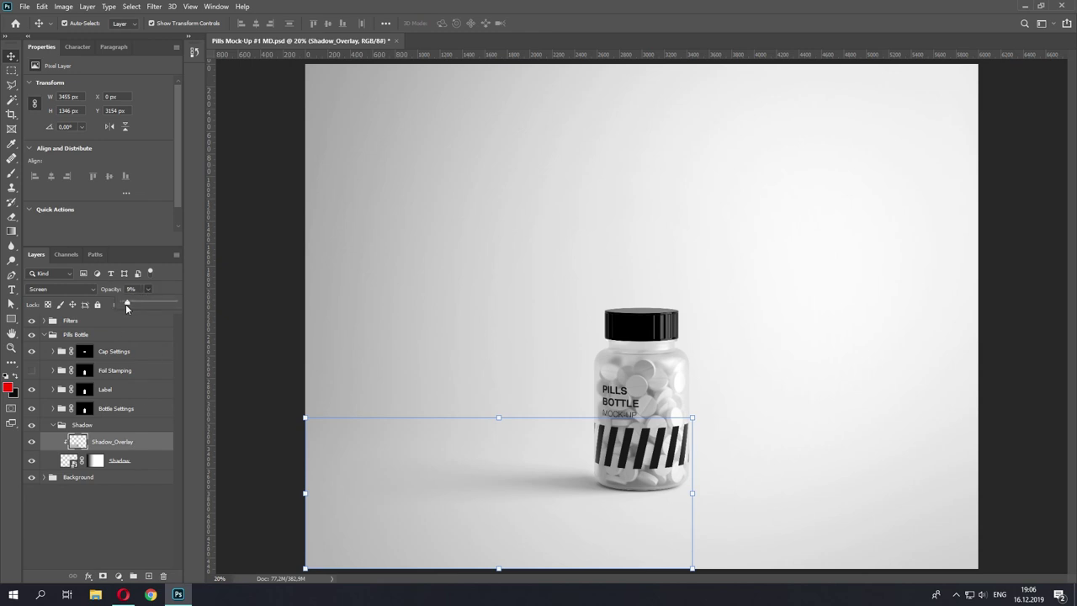
pyautogui.moveTo(126, 308)
pyautogui.mouseDown()
pyautogui.moveTo(213, 309)
pyautogui.moveTo(68, 305)
pyautogui.moveTo(146, 305)
pyautogui.mouseUp()
pyautogui.click(130, 461)
pyautogui.moveTo(149, 305)
pyautogui.mouseDown()
pyautogui.moveTo(189, 306)
pyautogui.moveTo(102, 305)
pyautogui.moveTo(226, 304)
pyautogui.moveTo(148, 300)
pyautogui.mouseUp()
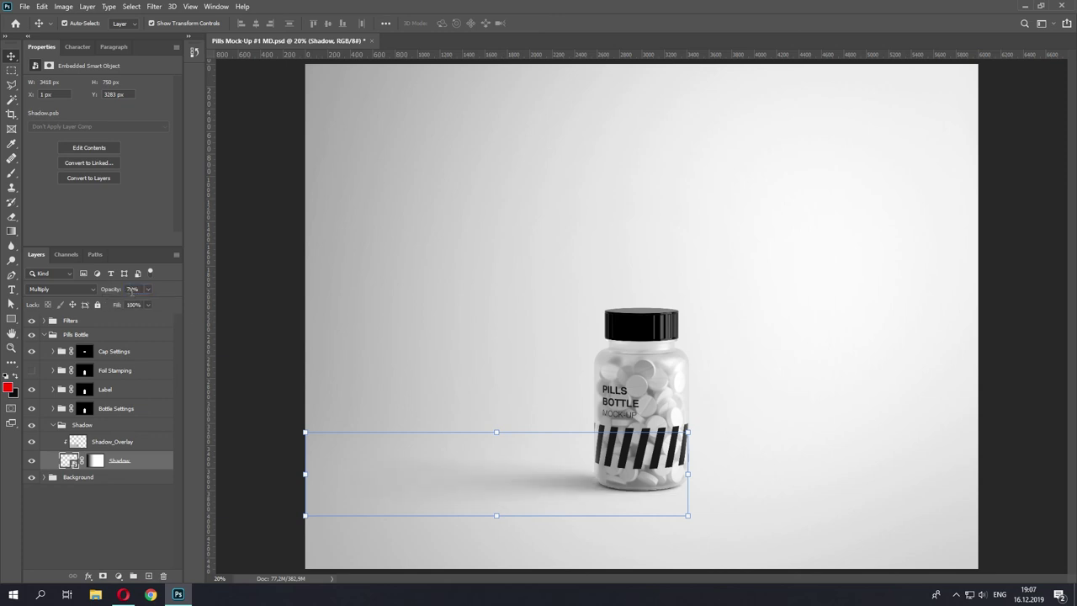
# Collapse the Shadow group, then hide and show it again to compare the bottle with and without its shadow.
pyautogui.click(81, 427)
pyautogui.click(52, 425)
pyautogui.click(32, 426)
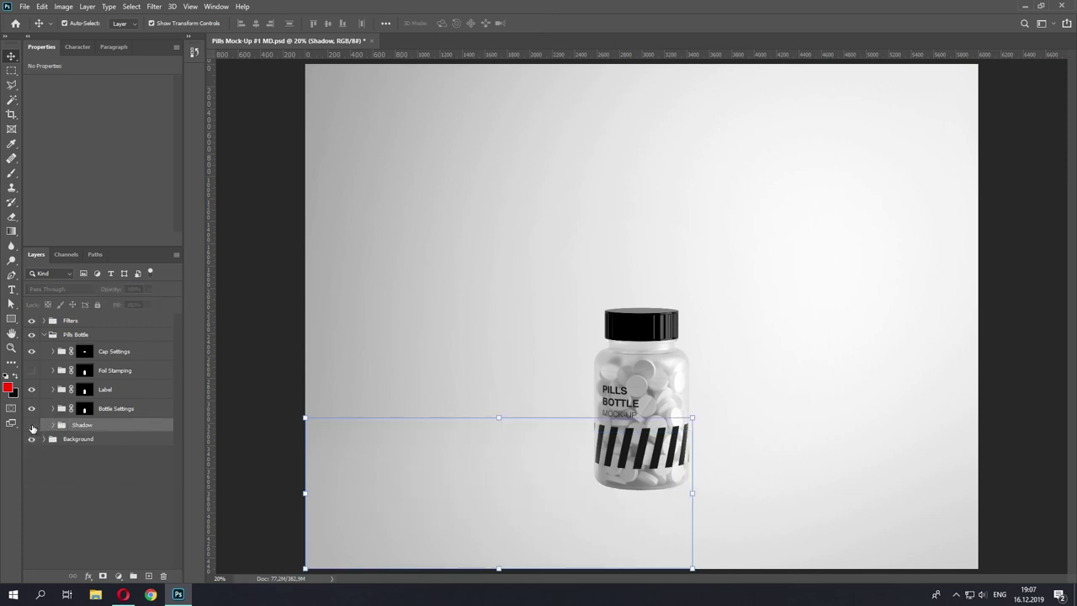
pyautogui.click(32, 426)
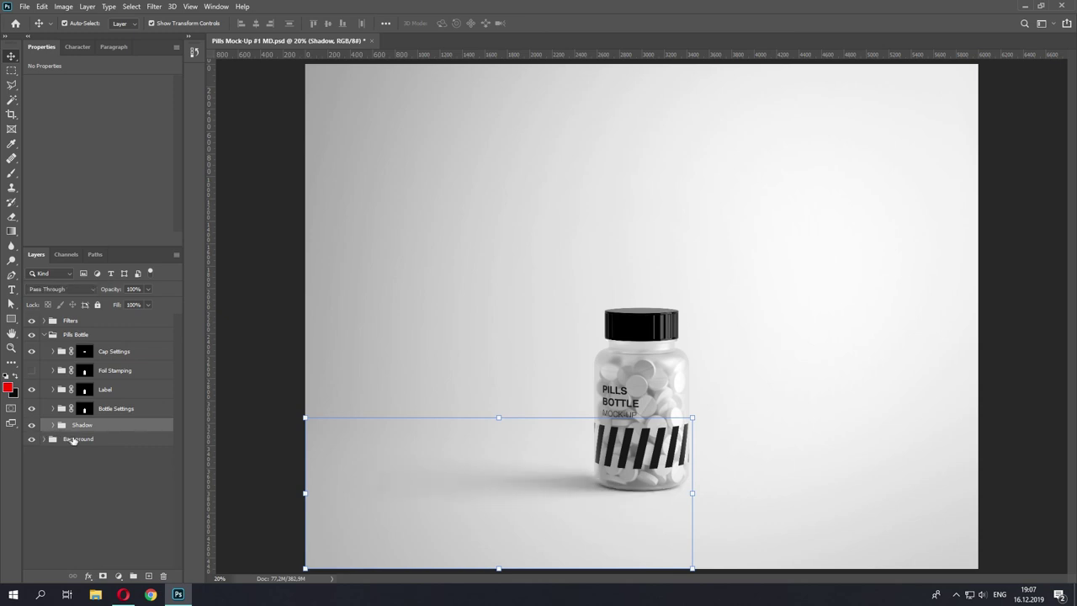
# Expand the Background group and its Curved subgroup, and open the Background Color layer's fill color for editing.
pyautogui.click(72, 439)
pyautogui.click(44, 335)
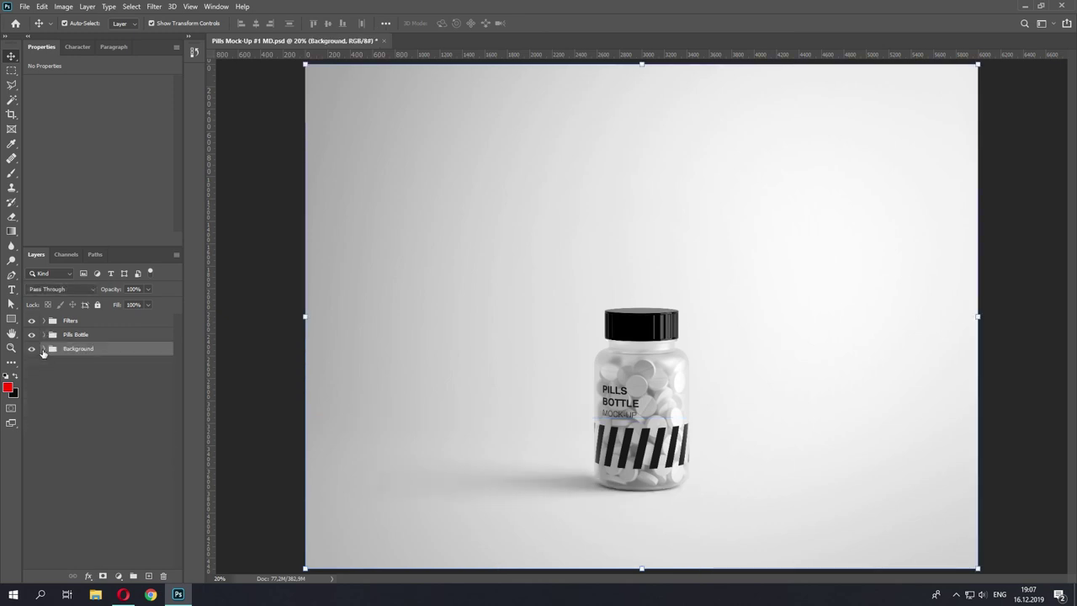
pyautogui.click(53, 363)
pyautogui.doubleClick(69, 400)
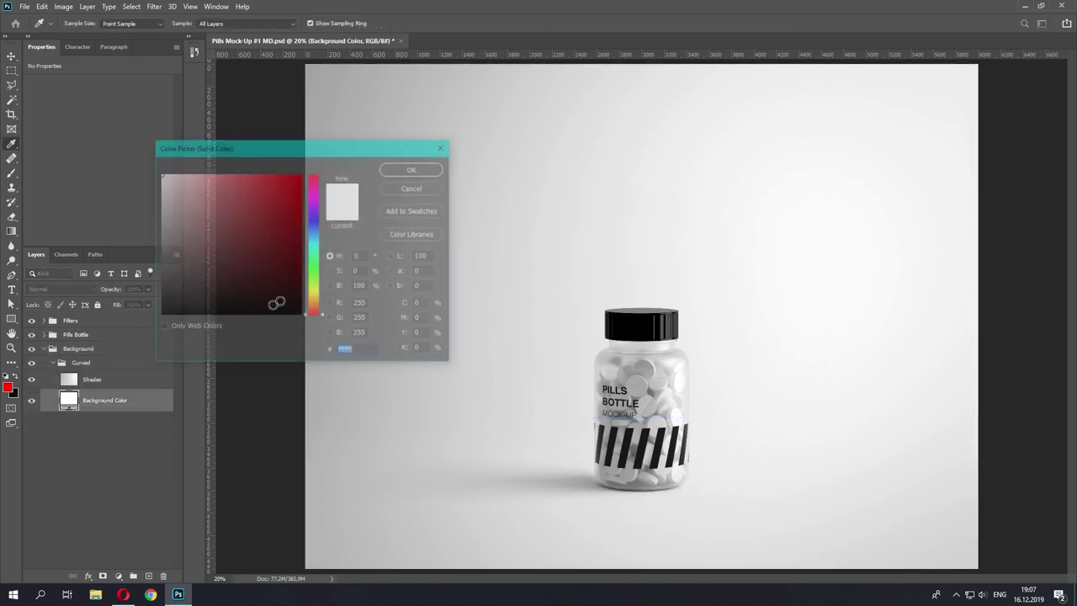
# Try green shades for the Background Color layer, ending on the light green 6dd867.
pyautogui.moveTo(276, 304)
pyautogui.mouseDown()
pyautogui.moveTo(259, 251)
pyautogui.moveTo(243, 262)
pyautogui.moveTo(251, 206)
pyautogui.moveTo(229, 187)
pyautogui.moveTo(203, 214)
pyautogui.moveTo(200, 241)
pyautogui.moveTo(222, 255)
pyautogui.mouseUp()
pyautogui.click(314, 270)
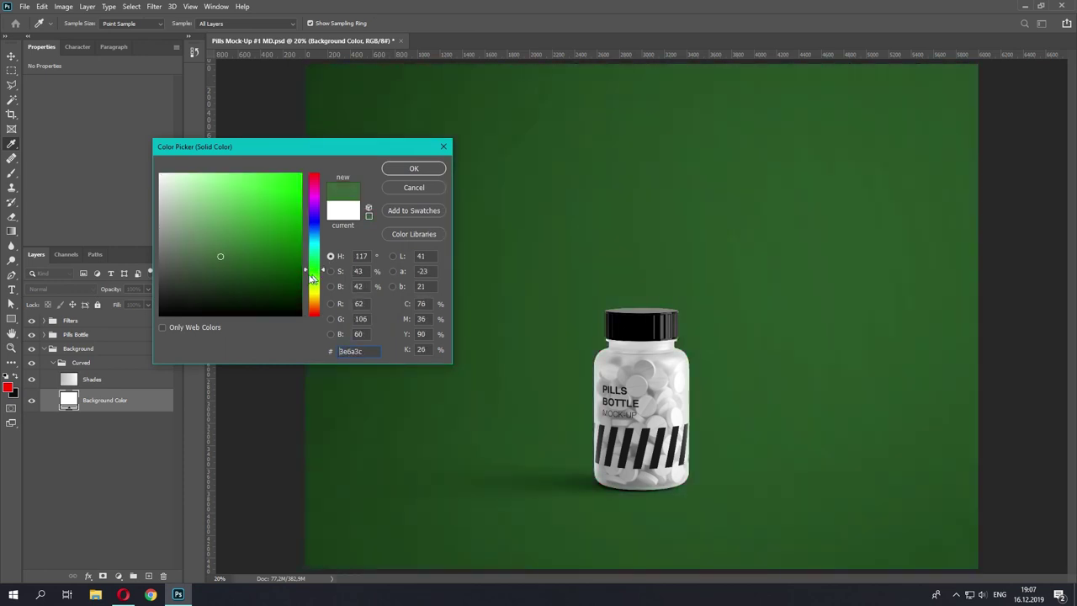
pyautogui.click(238, 204)
pyautogui.moveTo(238, 203); pyautogui.dragTo(233, 194)
# Set the Background Color layer to gray, aaa, and collapse the Background group with no layer selected.
pyautogui.doubleClick(357, 351)
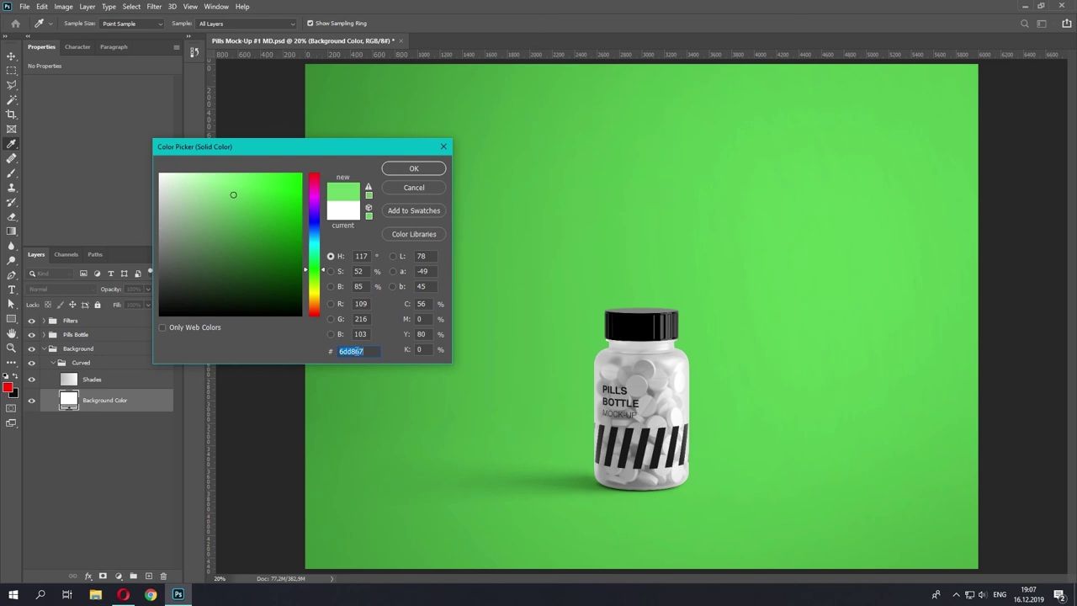
pyautogui.write('aaa')
pyautogui.press('Return')
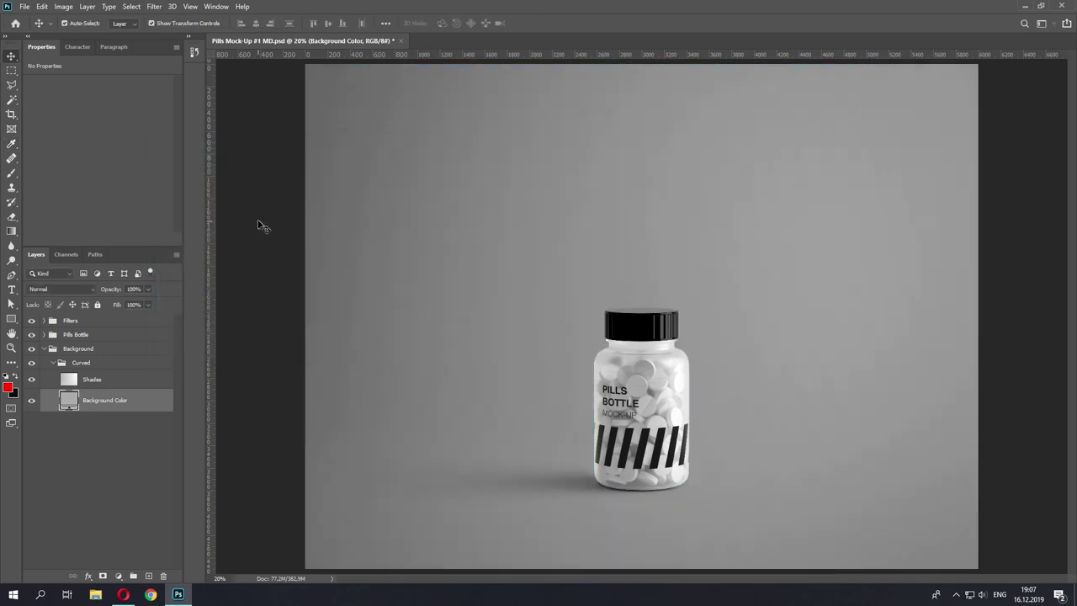
pyautogui.click(259, 225)
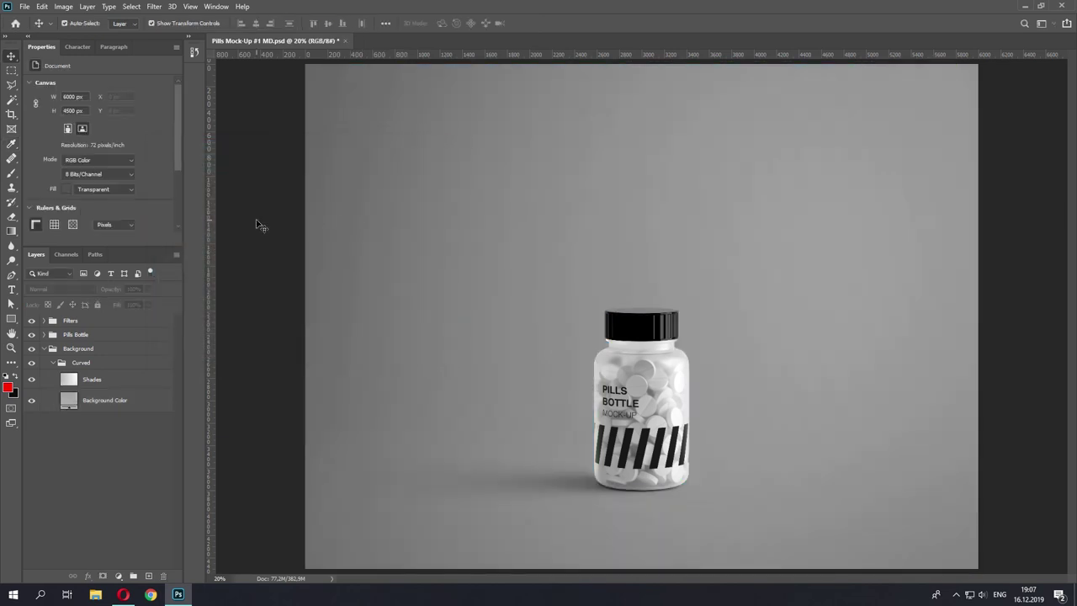
pyautogui.click(43, 348)
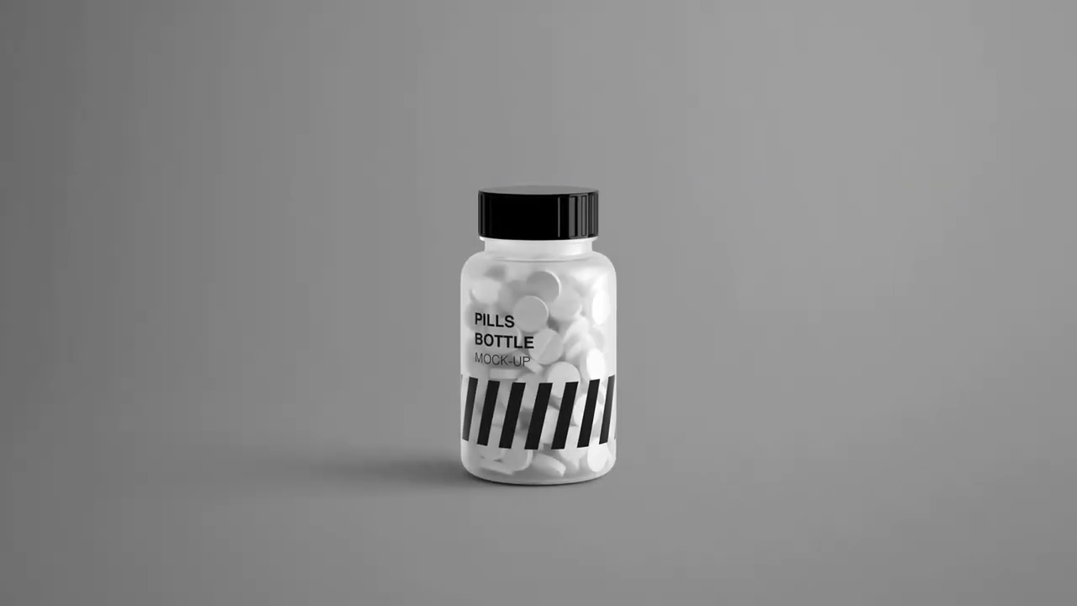